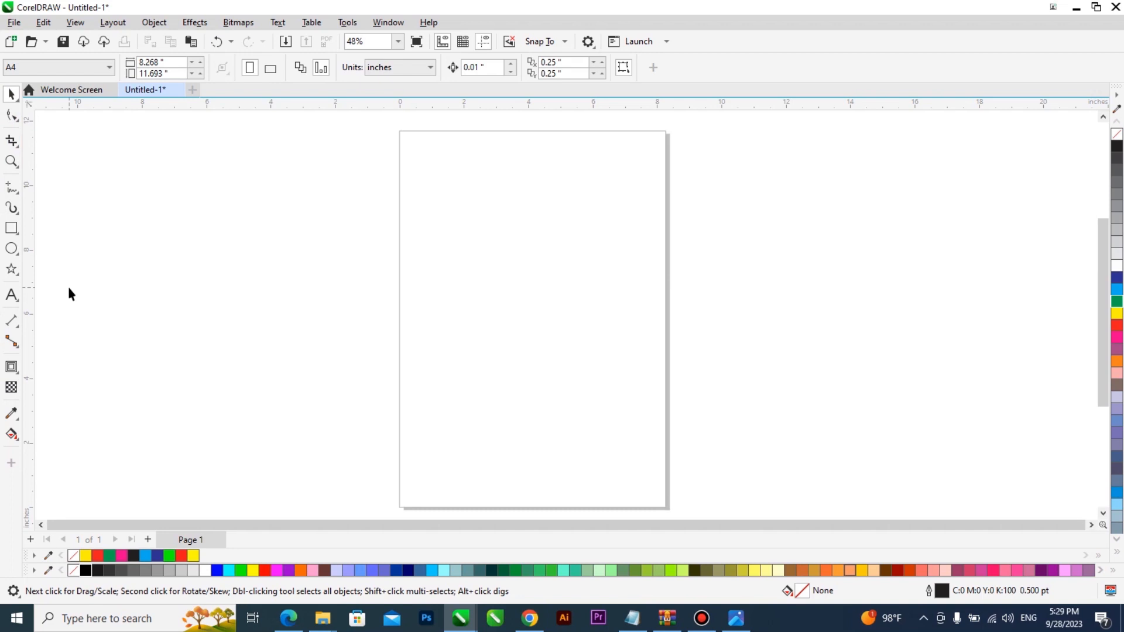
Step: Type the text 'Alignment Class' on the page and enlarge it
click(11, 295)
click(452, 267)
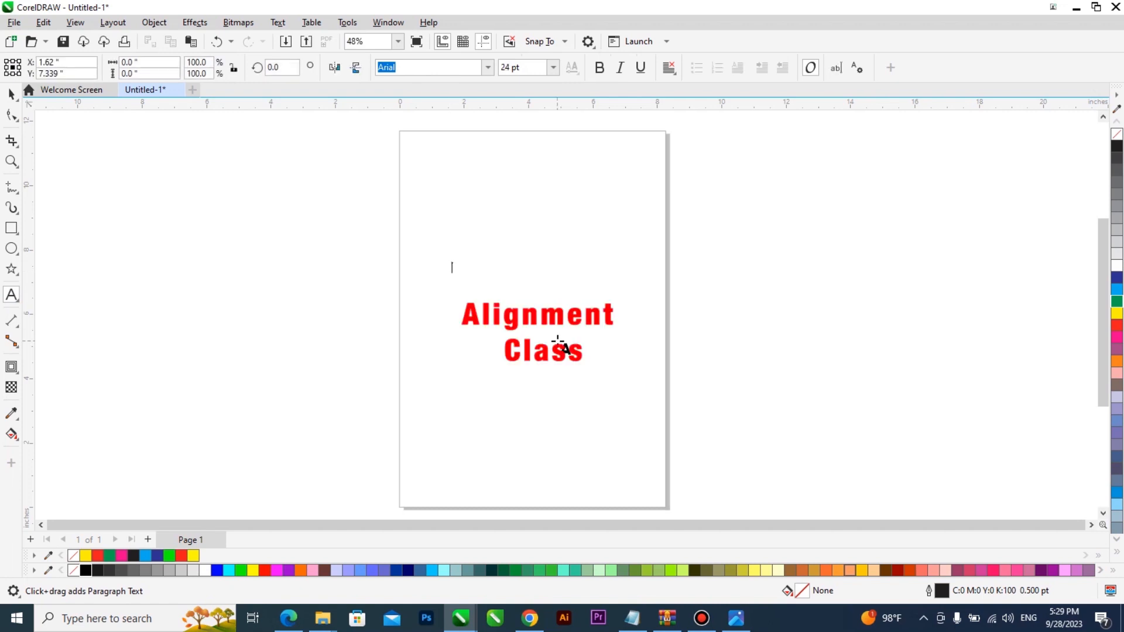
text(Alignment)
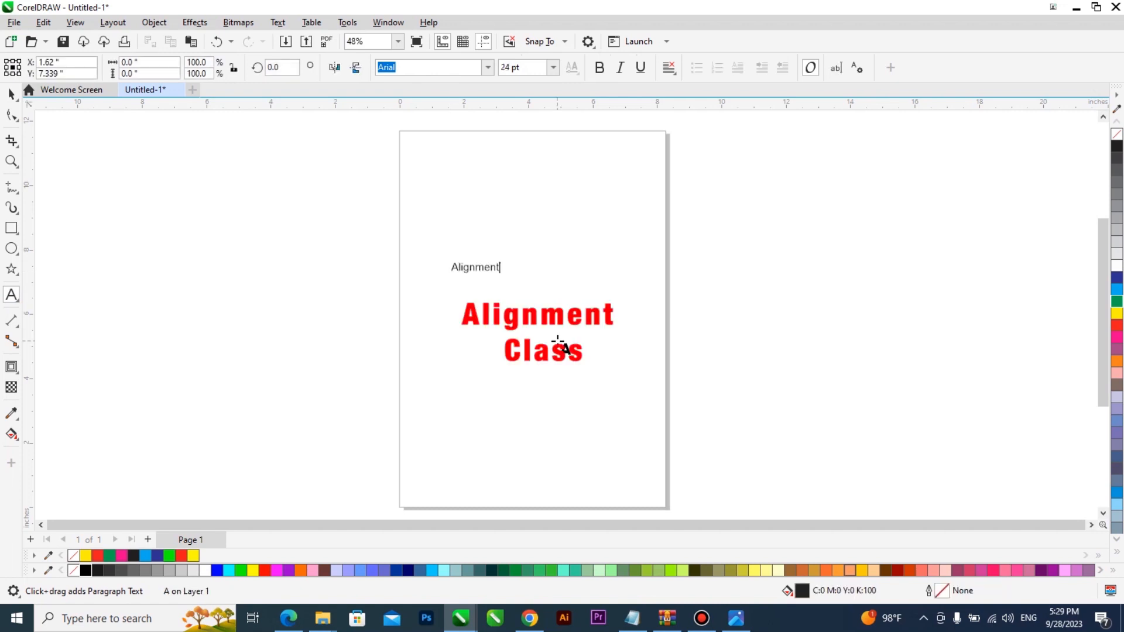
key(ctrl+space)
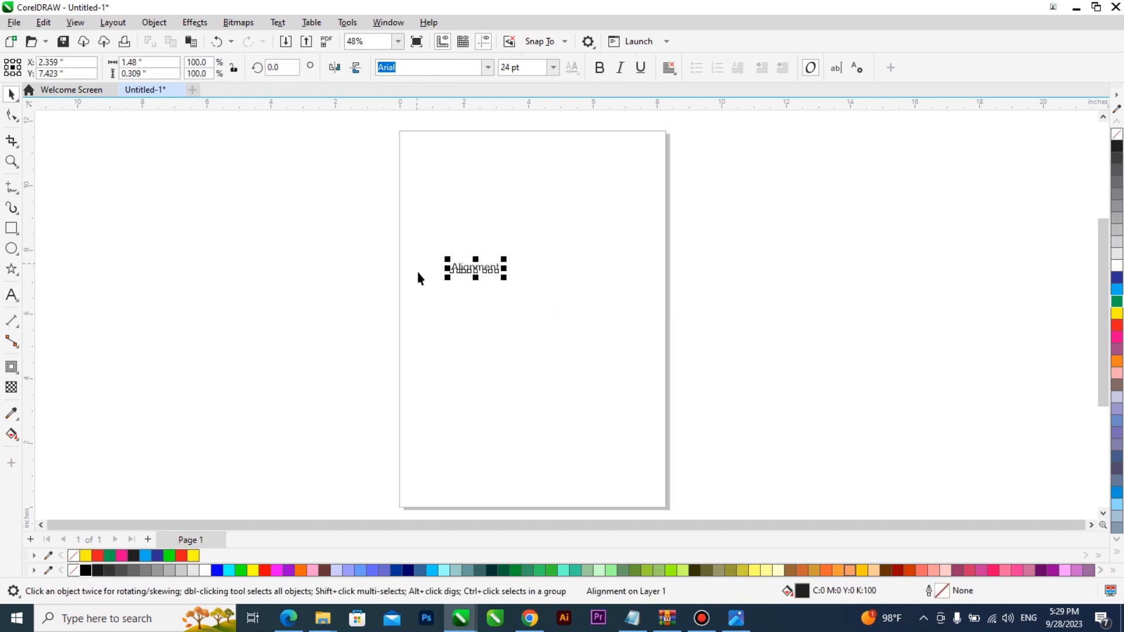
drag(503, 280, 600, 322)
double_click(595, 283)
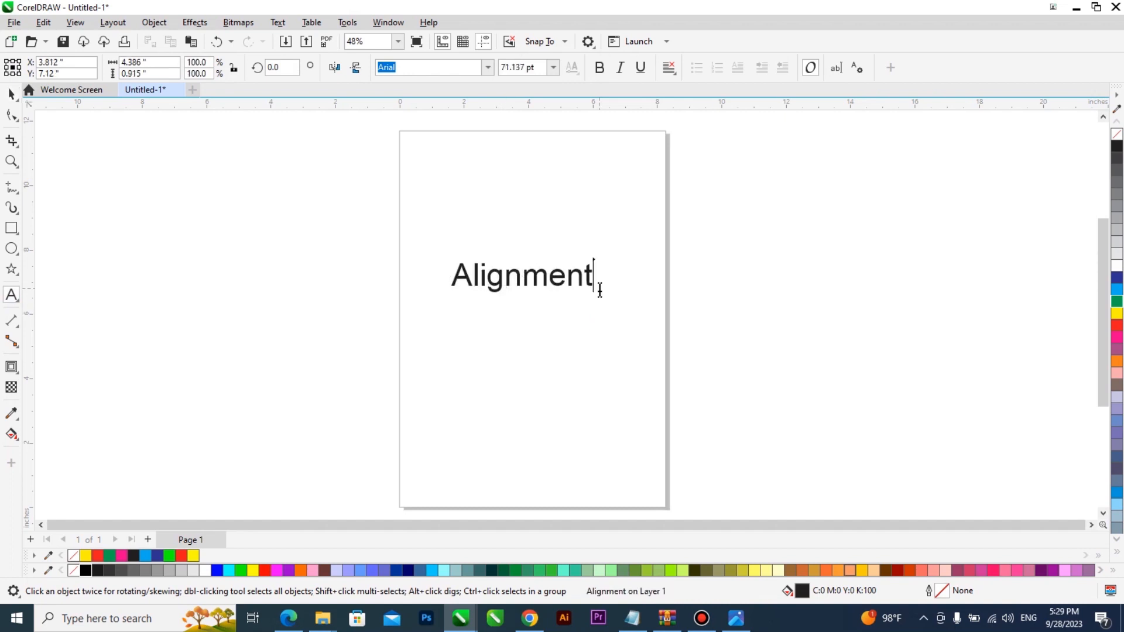
text(Class)
key(ctrl+space)
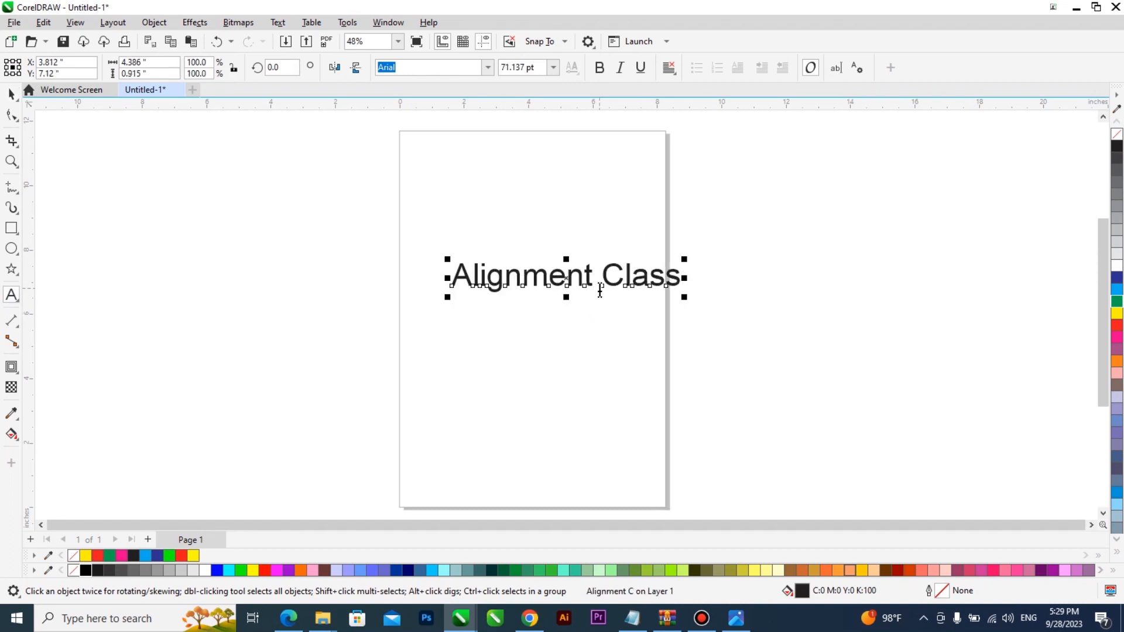
Step: Make the heading bold, underlined and red, and centre it near the page top
drag(586, 274, 552, 215)
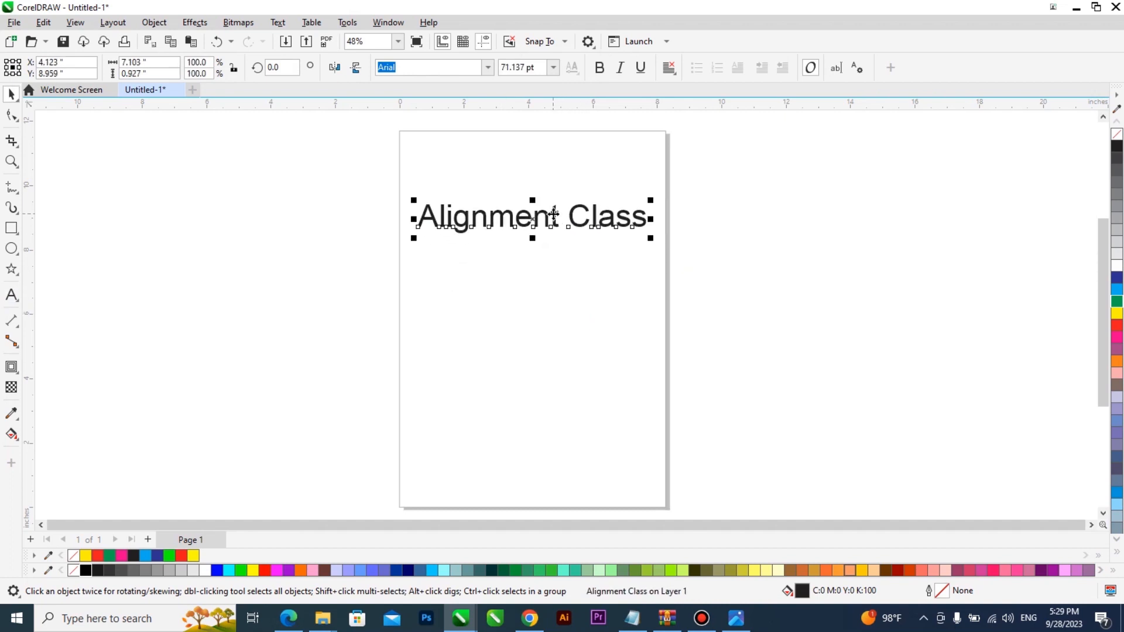
click(599, 68)
drag(668, 240, 641, 235)
click(641, 67)
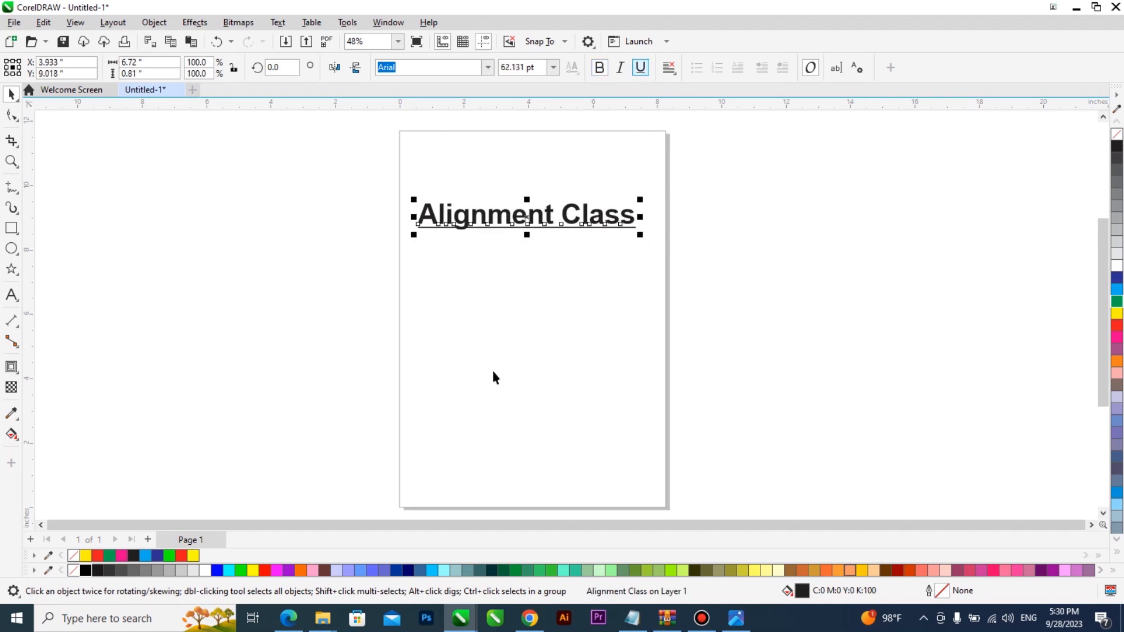
click(268, 570)
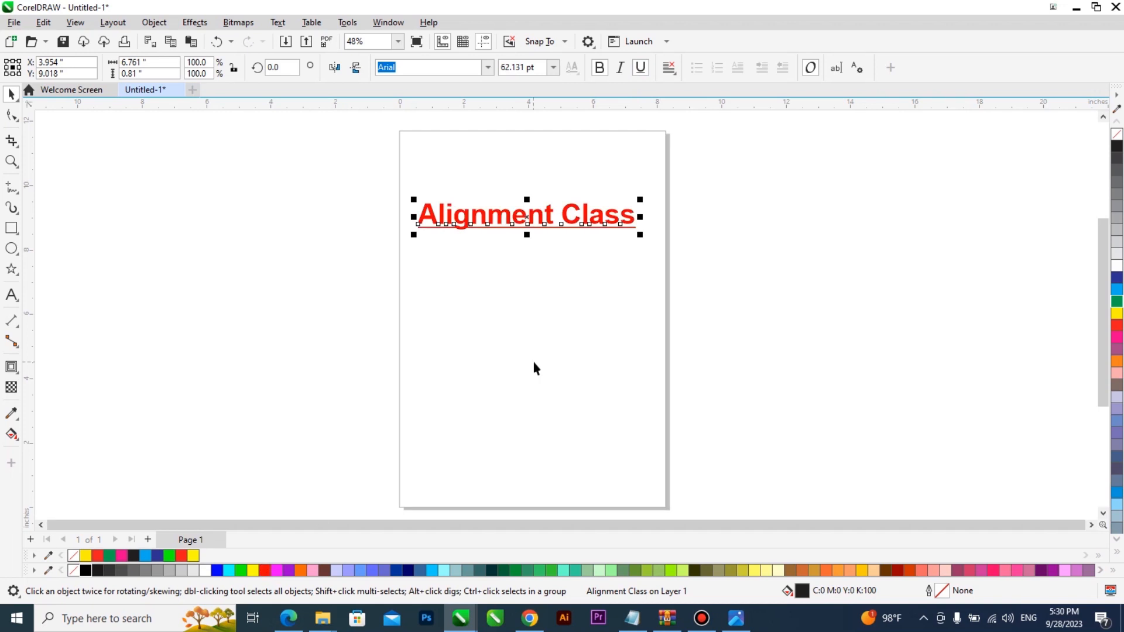
drag(573, 224, 584, 224)
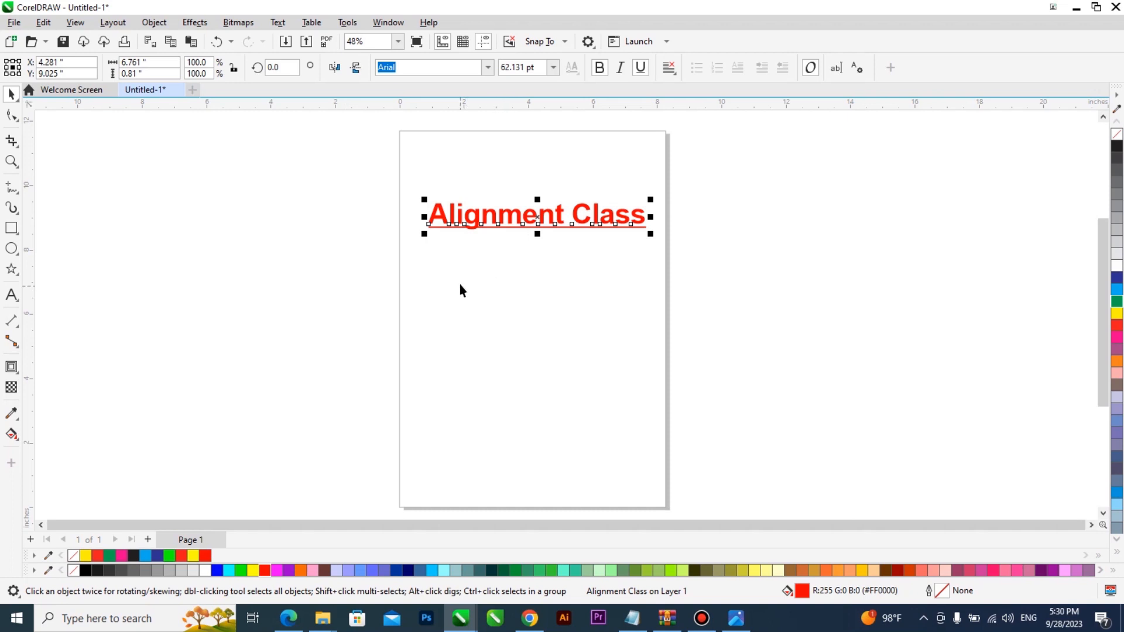
click(12, 229)
Step: Draw a large rectangle on the page and two small ones beside it
drag(441, 277, 668, 458)
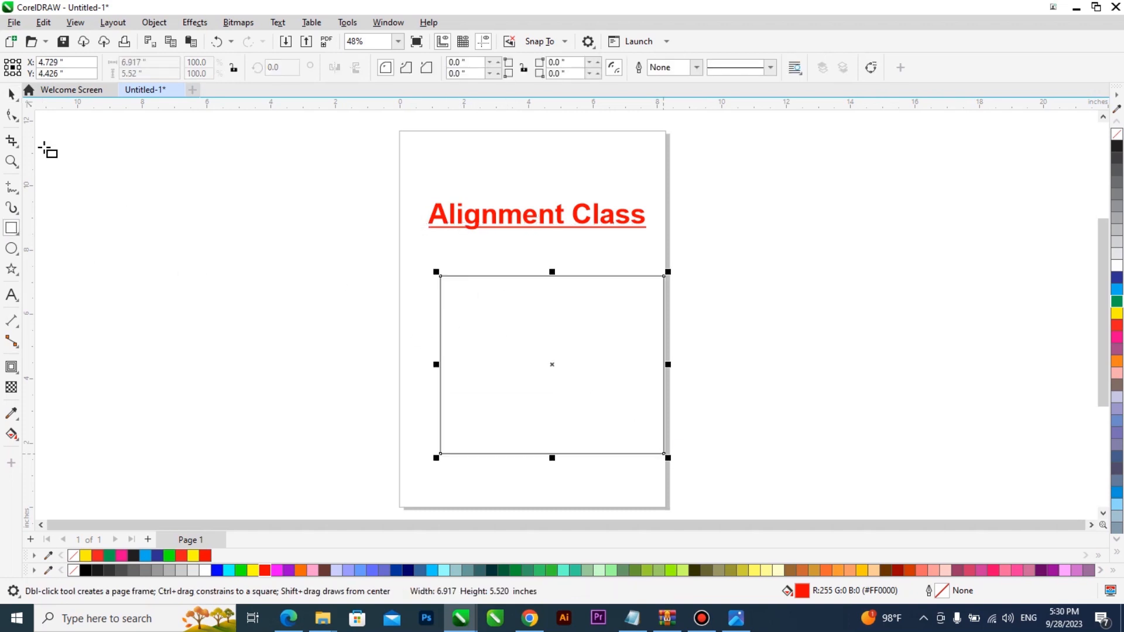
click(12, 94)
click(12, 229)
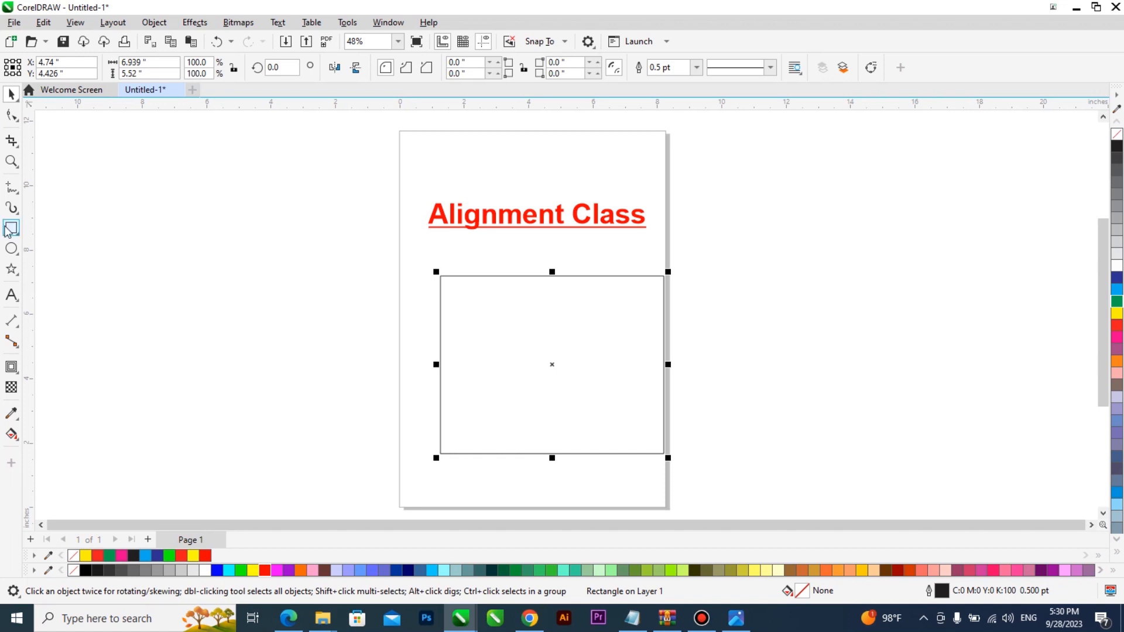
drag(775, 257, 865, 325)
drag(720, 374, 822, 450)
Step: Delete the three rectangles and move the heading higher toward the page top
click(12, 93)
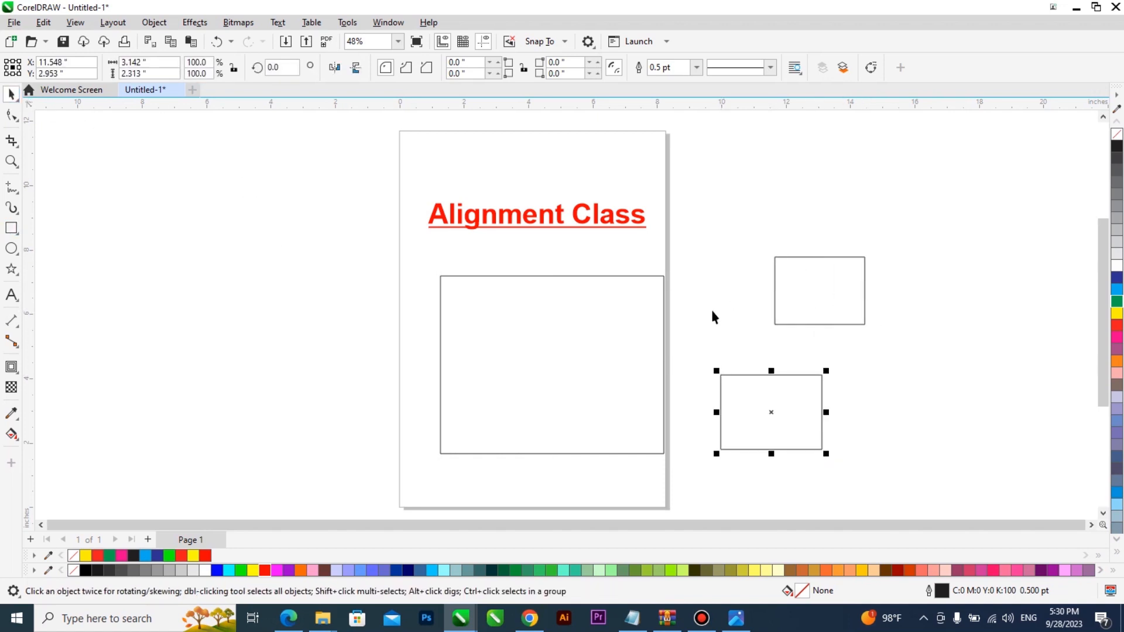
click(788, 298)
click(661, 325)
click(840, 322)
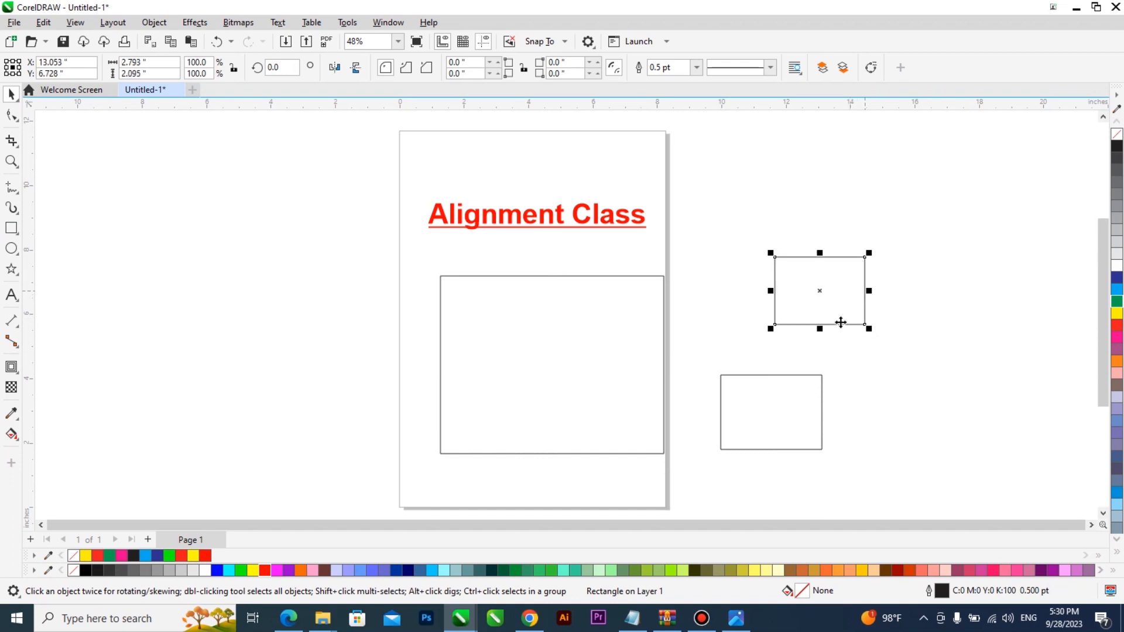
click(905, 258)
drag(394, 479, 396, 480)
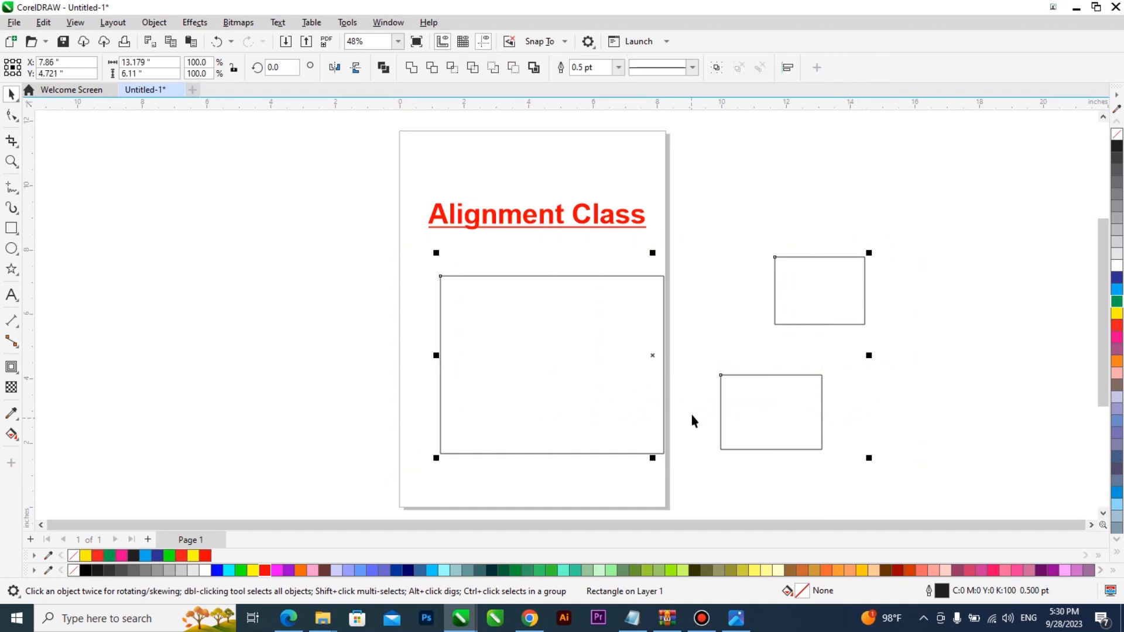
key(Delete)
drag(610, 224, 602, 181)
click(12, 295)
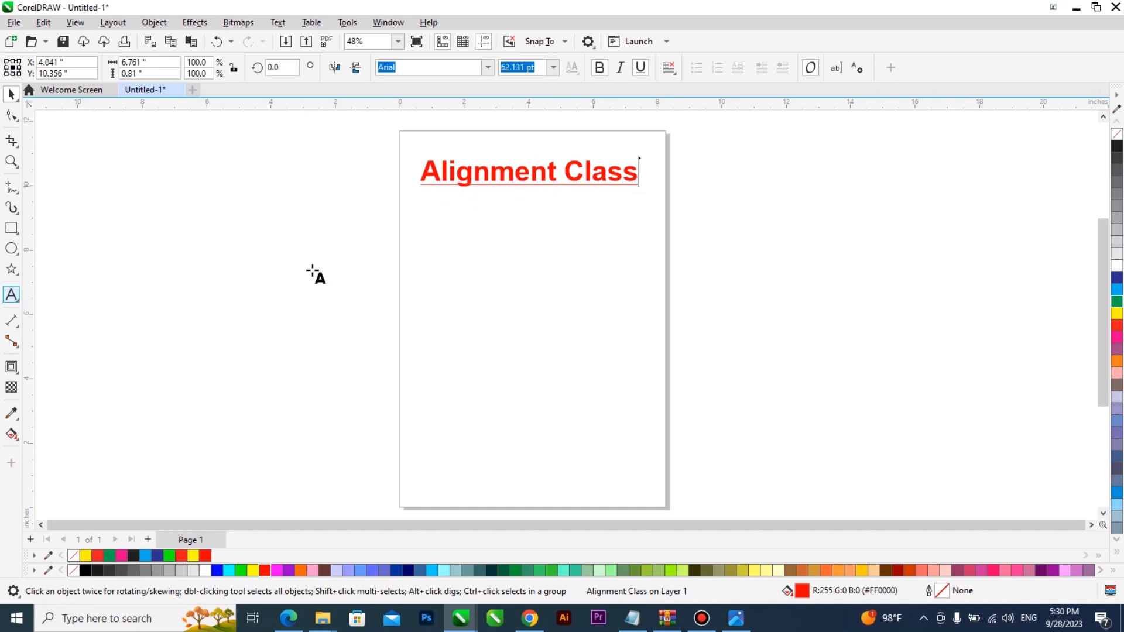
Step: Type 'Left = L', 'Right = R', 'Top = T' and 'Bottom' below the heading, correcting 'Buttom' to 'Bottom'
click(409, 231)
text(Left = L )
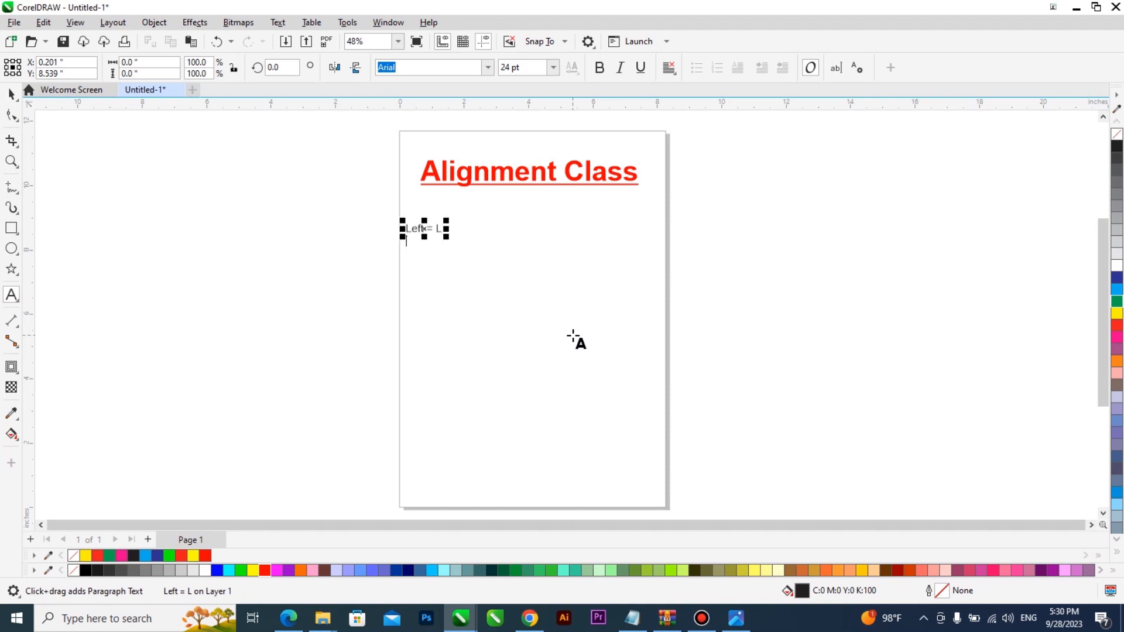
text(Right)
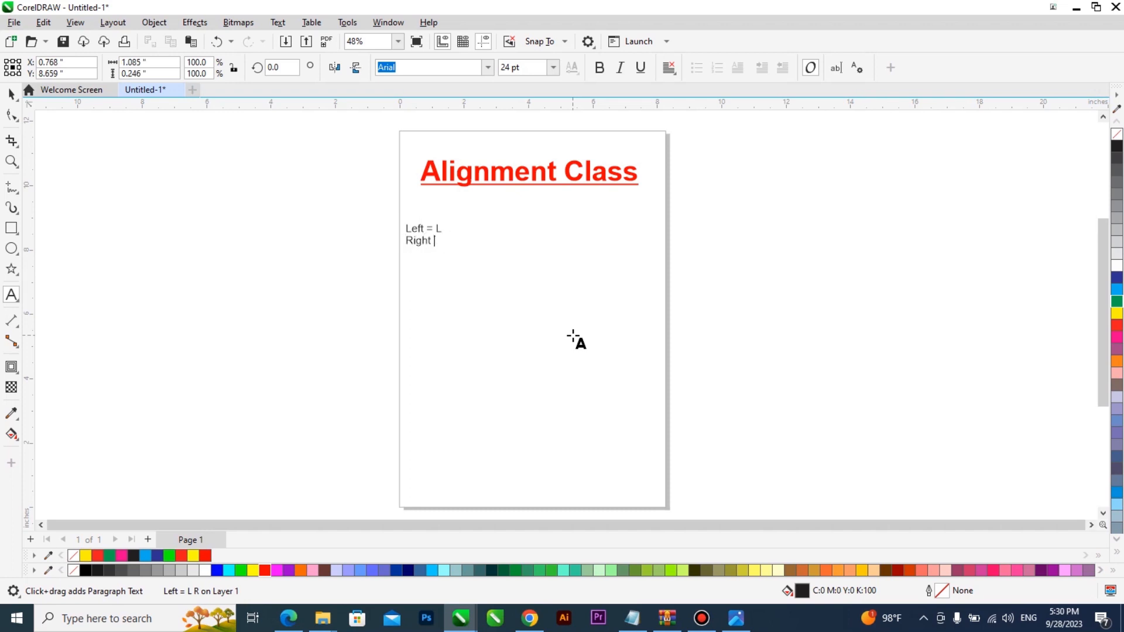
text( = R)
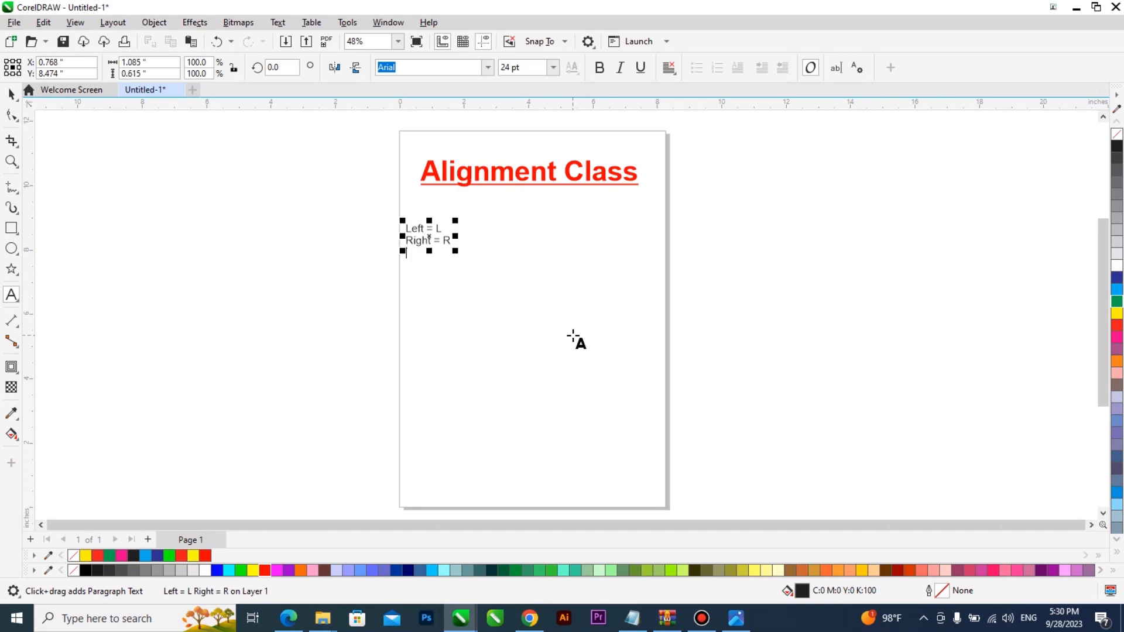
key(Return)
text(Top = TB)
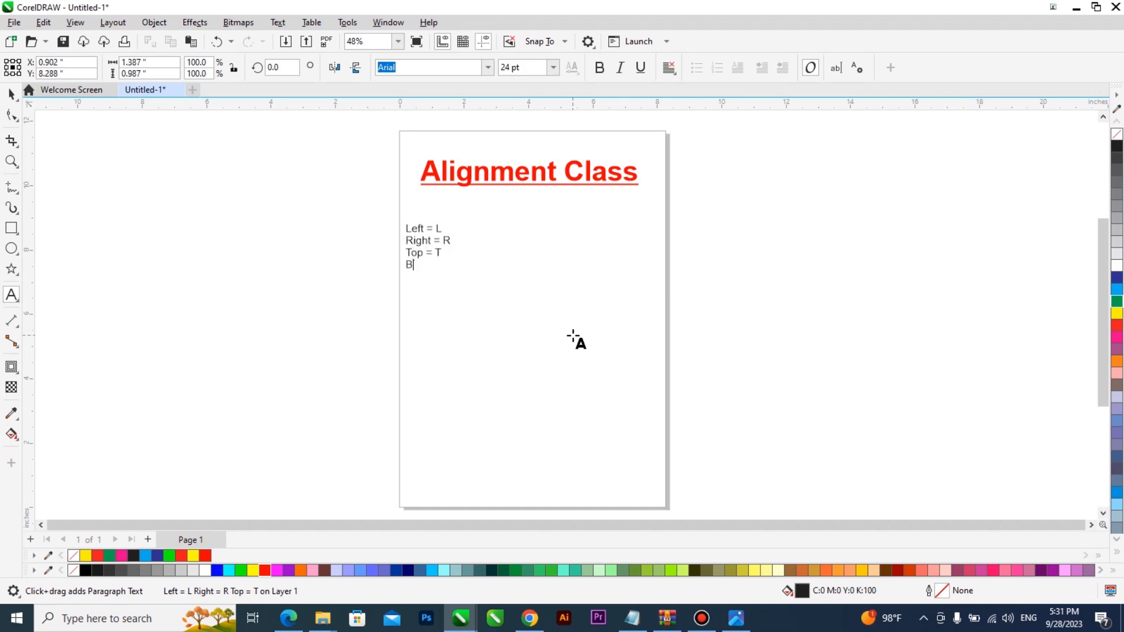
text(utton)
key(BackSpace)
text(m)
right_click(437, 264)
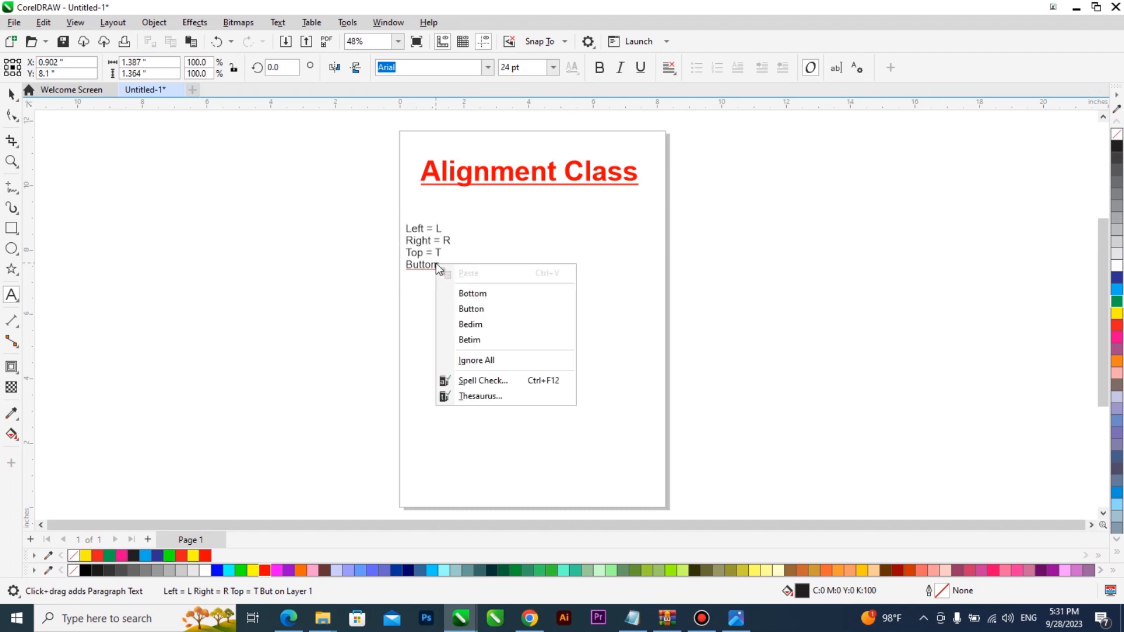
click(475, 294)
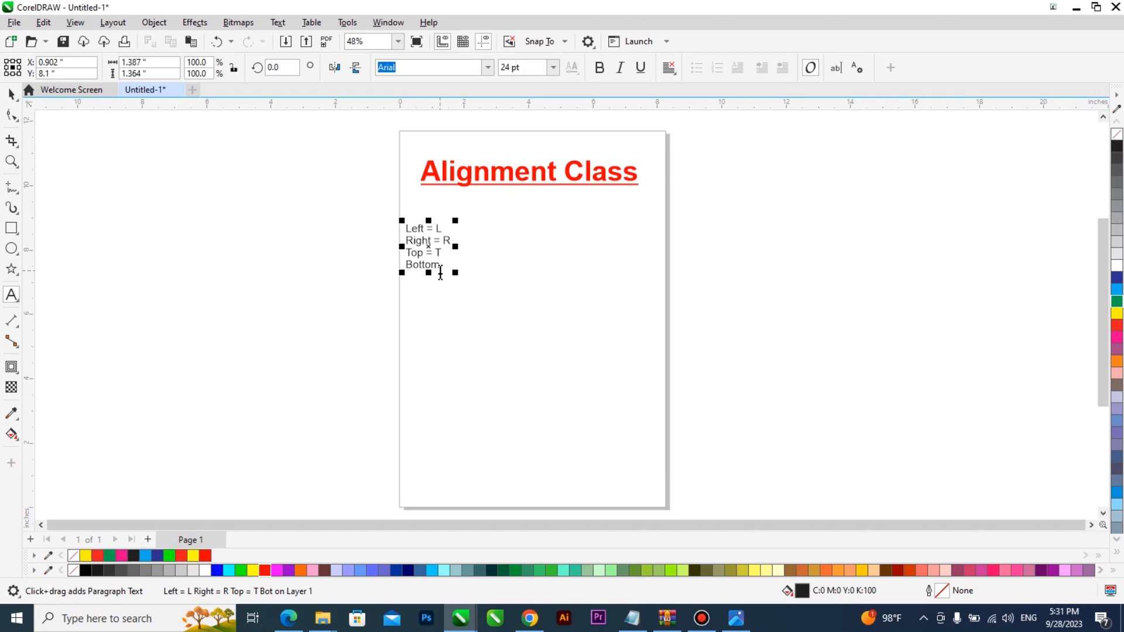
click(441, 265)
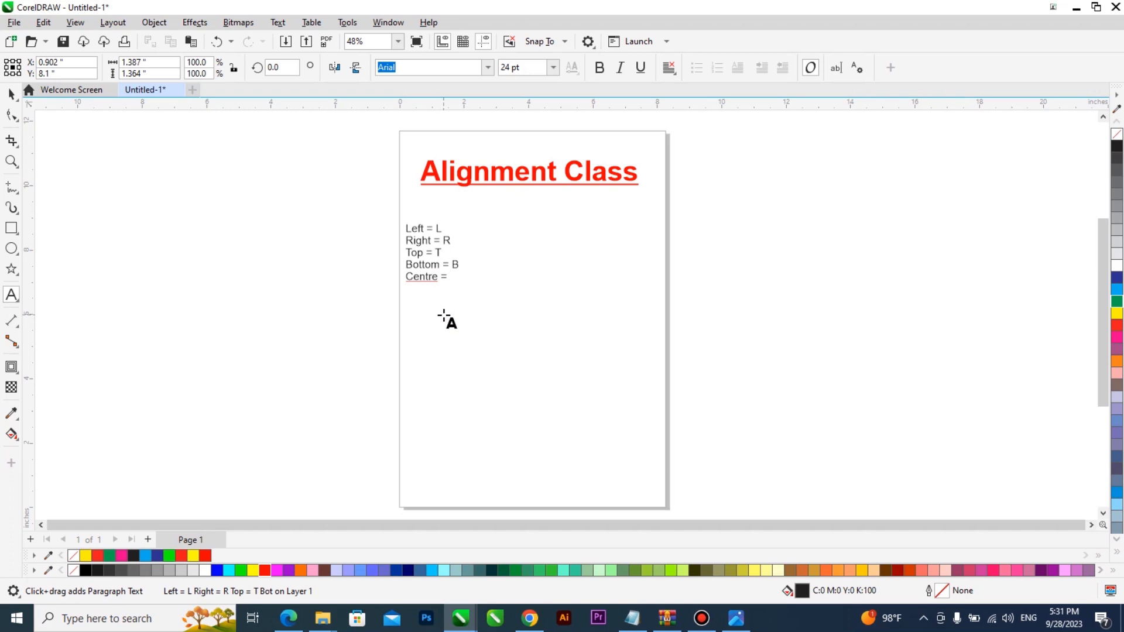
Step: Finish the list with the line 'Centre = E and C'
scroll(439, 324, up, 2)
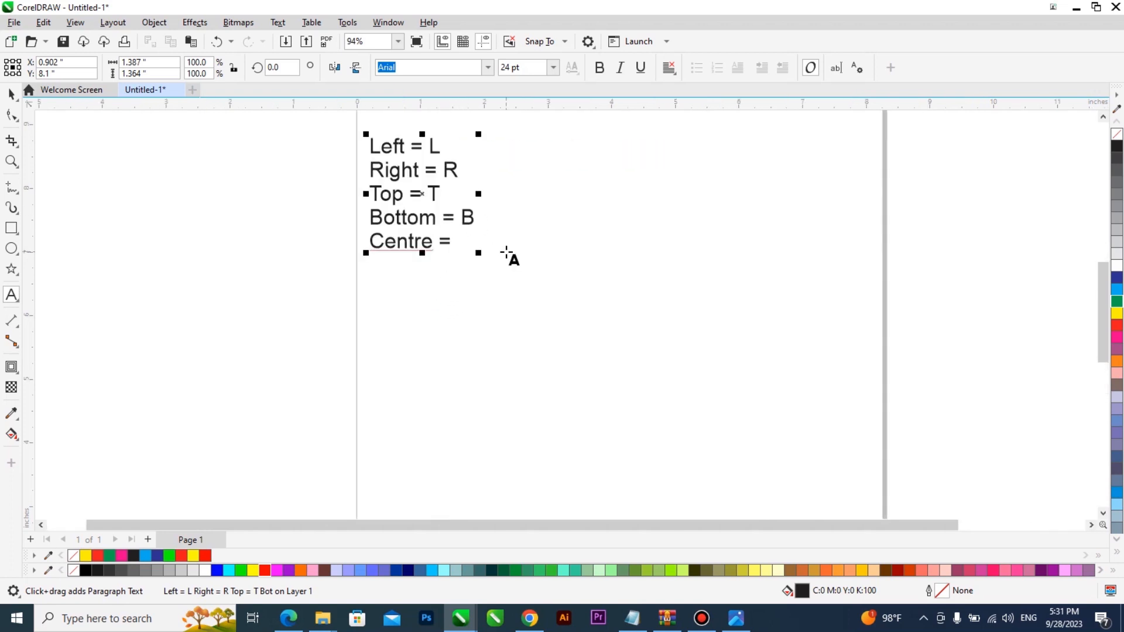
scroll(509, 371, down, 1)
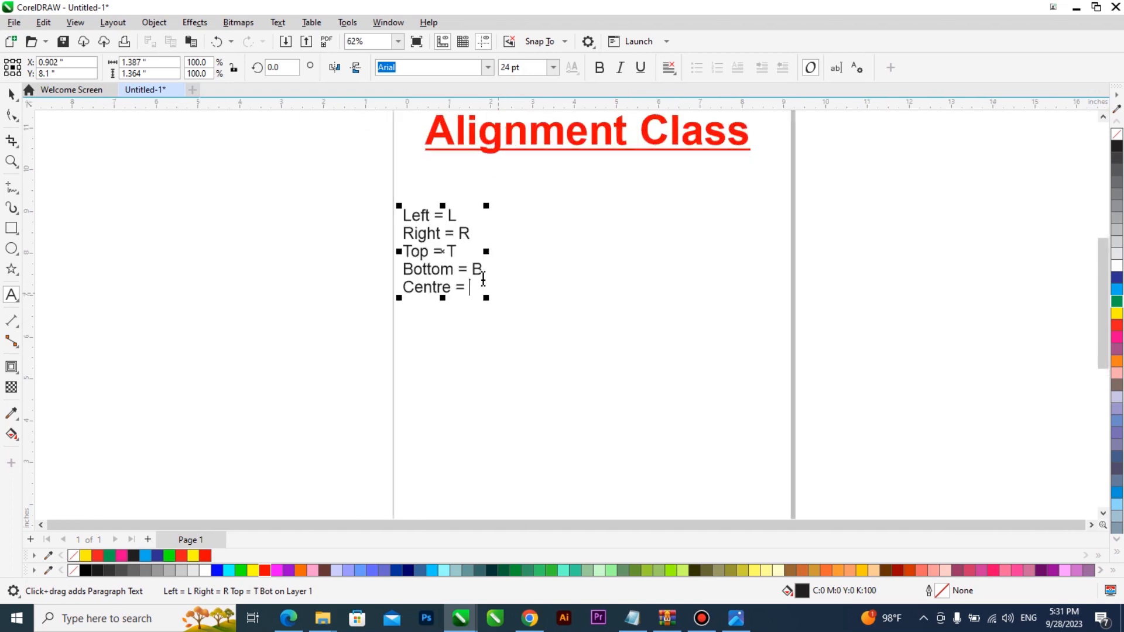
scroll(483, 280, up, 1)
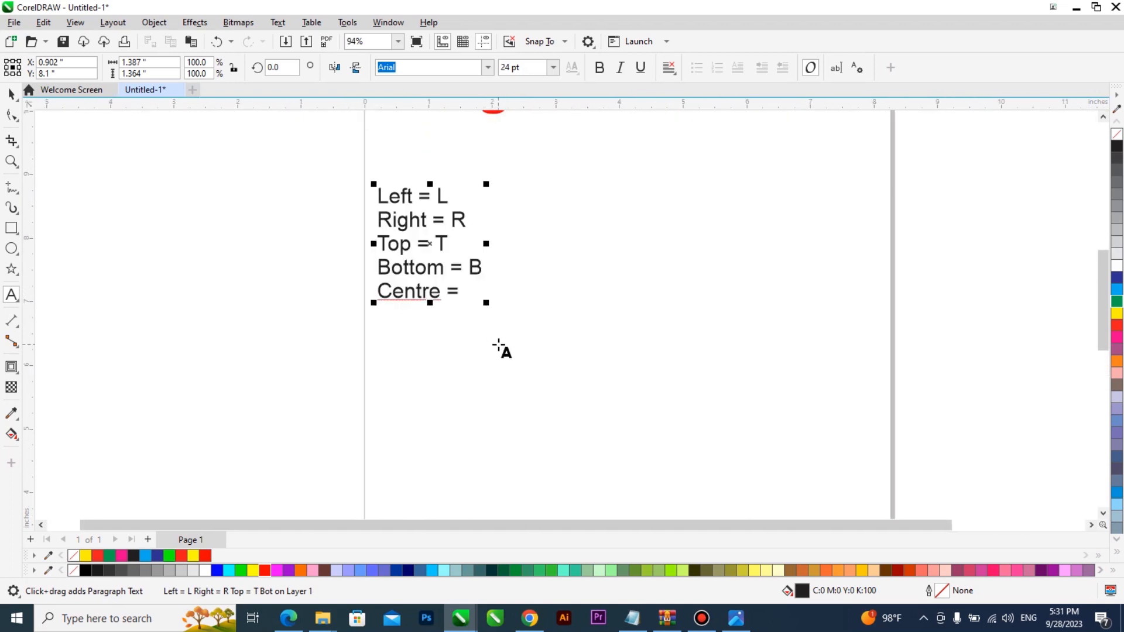
text(E and )
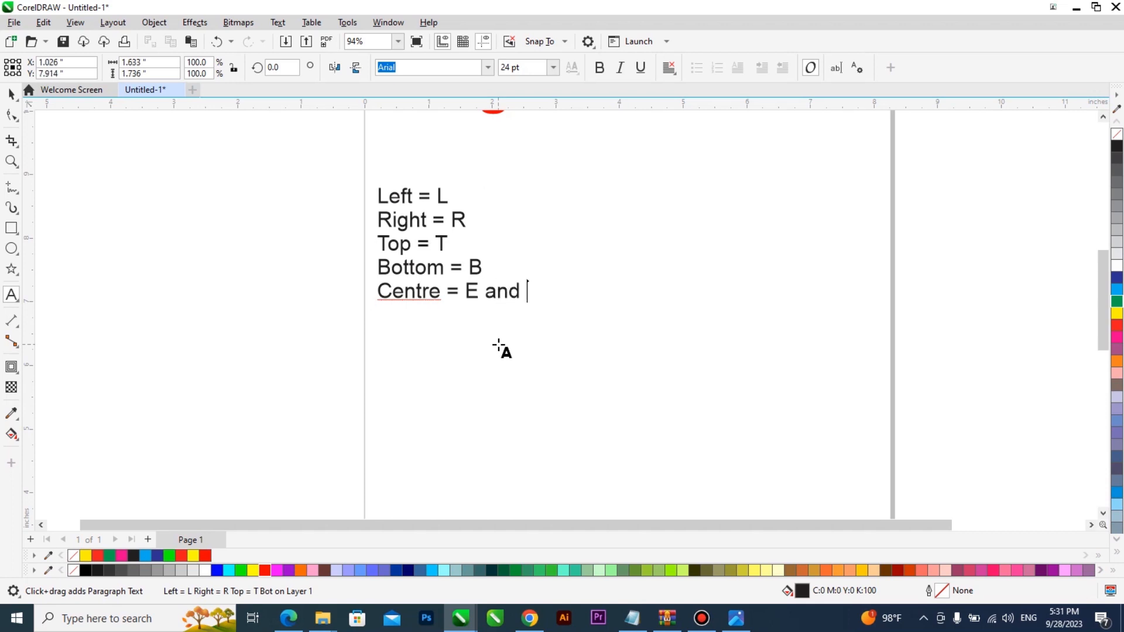
text(C)
scroll(433, 287, down, 1)
key(ctrl+space)
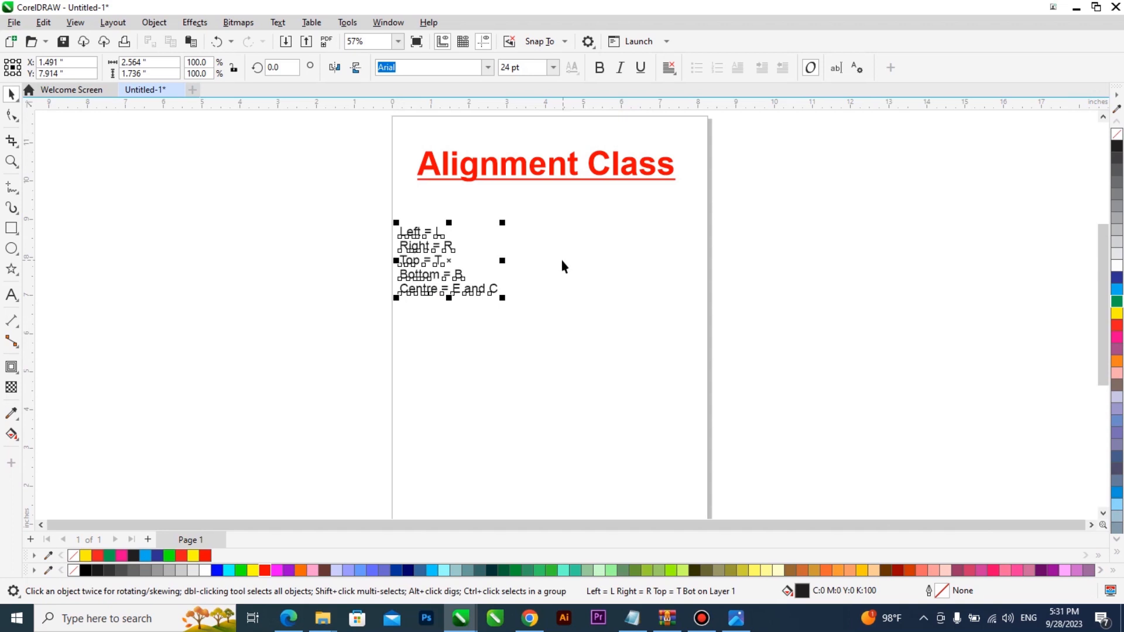
scroll(328, 275, down, 1)
scroll(354, 274, down, 1)
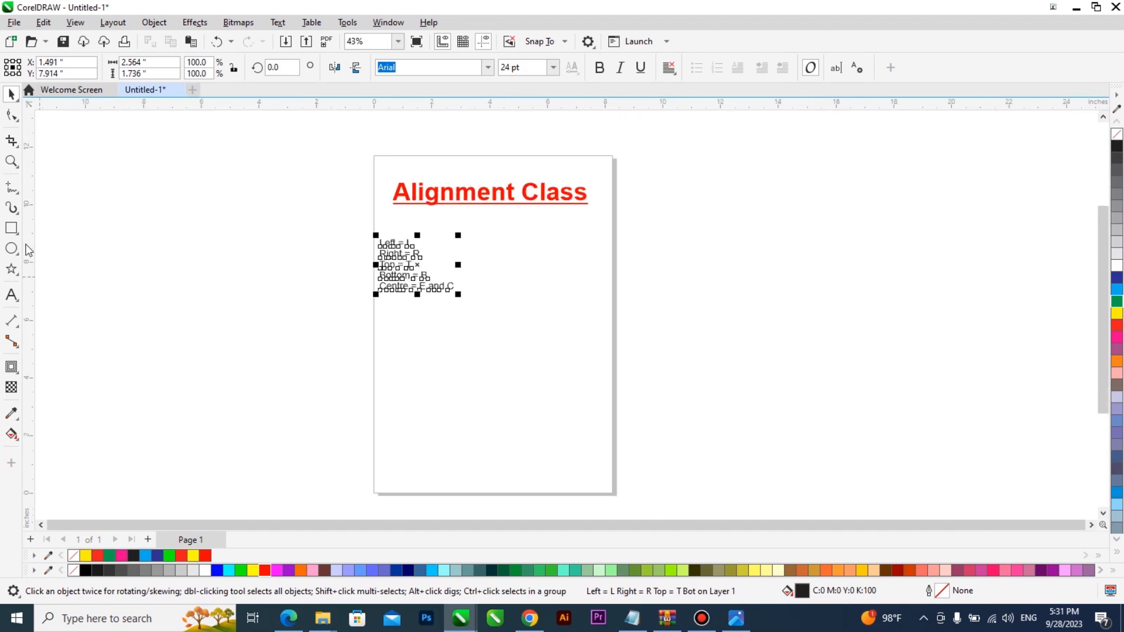
click(11, 227)
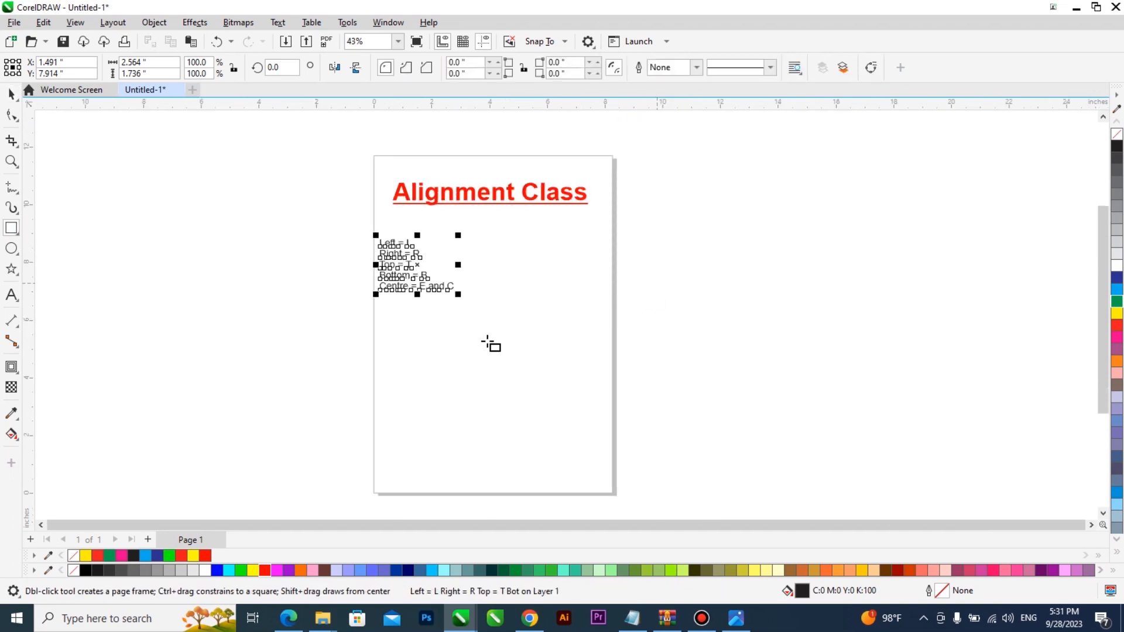
Step: Draw a rectangle and a horizontal line just above it
drag(639, 253, 940, 458)
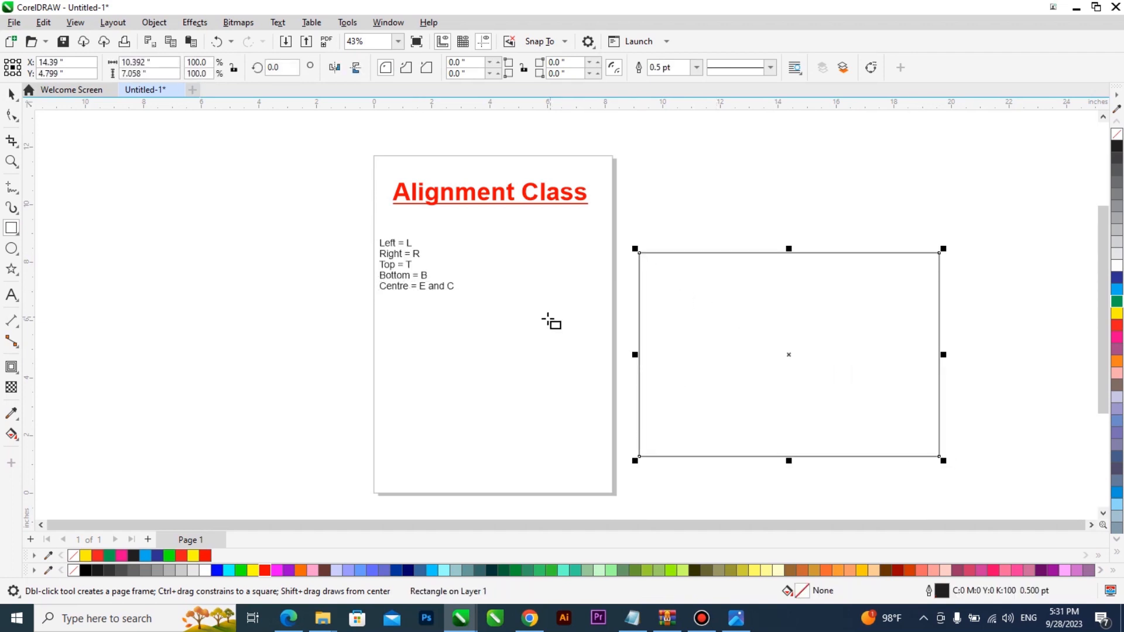
click(11, 187)
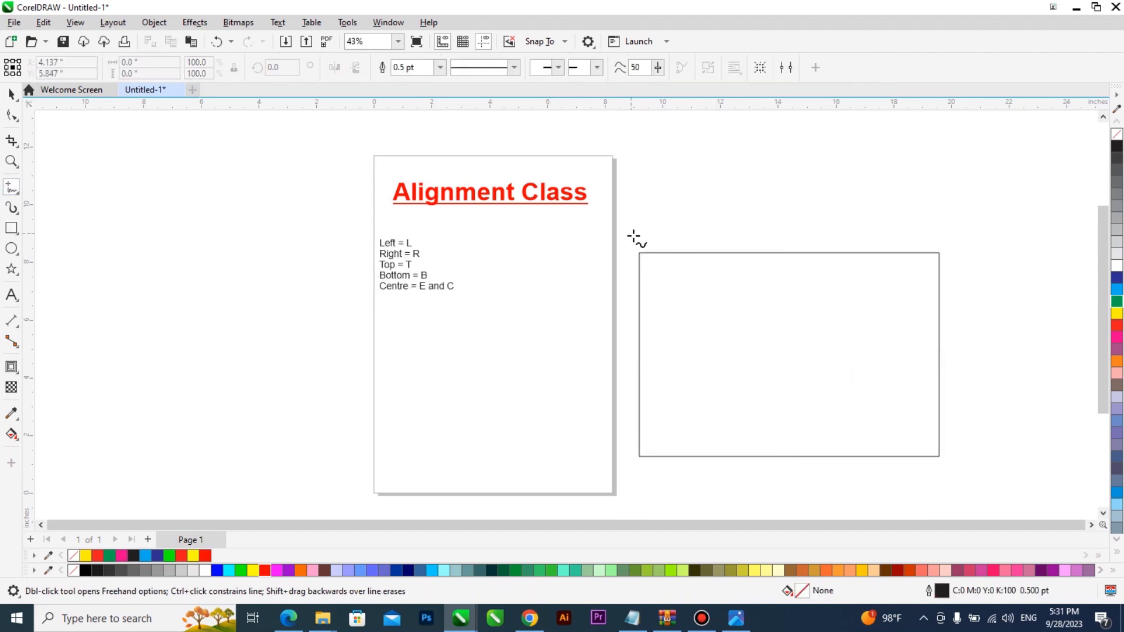
click(638, 235)
ctrl+click(927, 254)
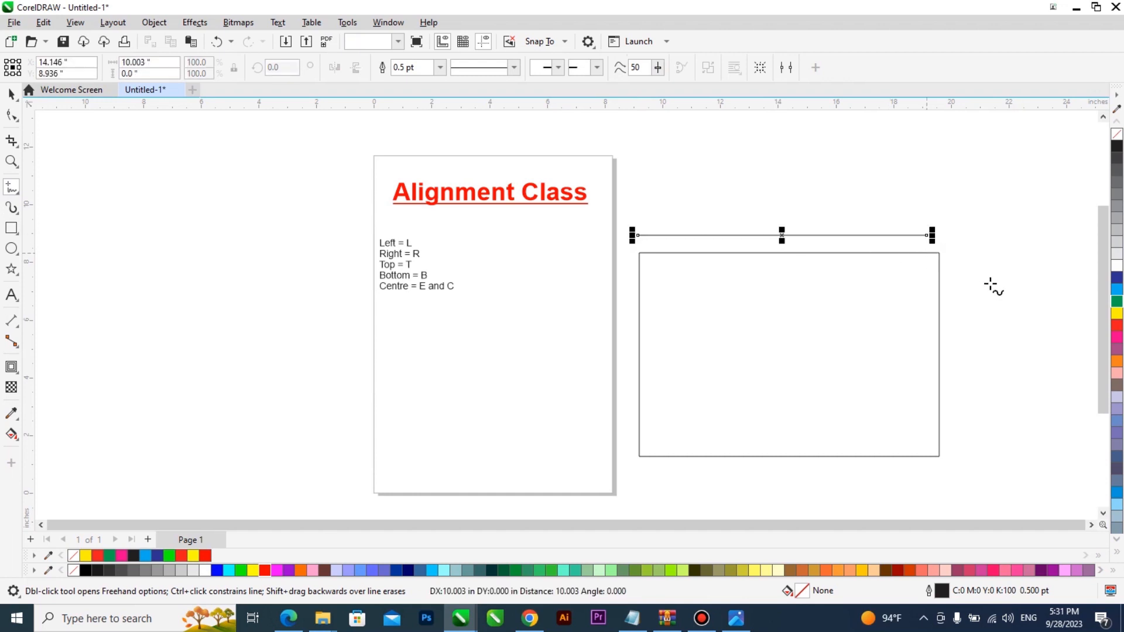
Step: Give the line a 10.0 pt outline with arrowheads on both ends
key(space)
click(440, 68)
click(440, 69)
click(429, 174)
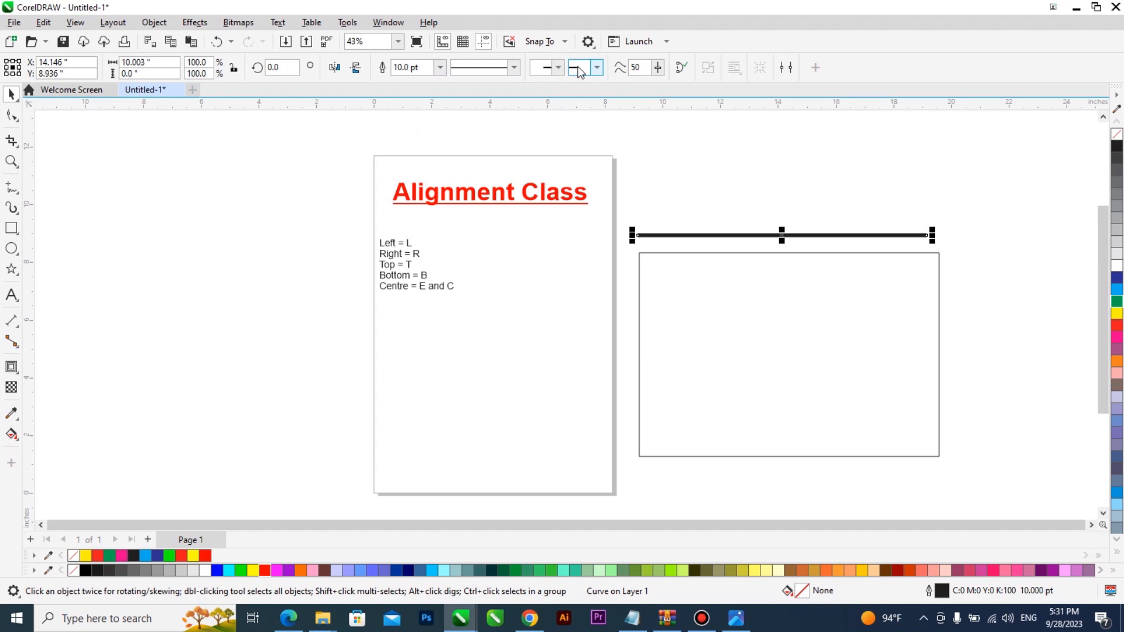
click(558, 68)
click(565, 114)
click(597, 68)
click(585, 125)
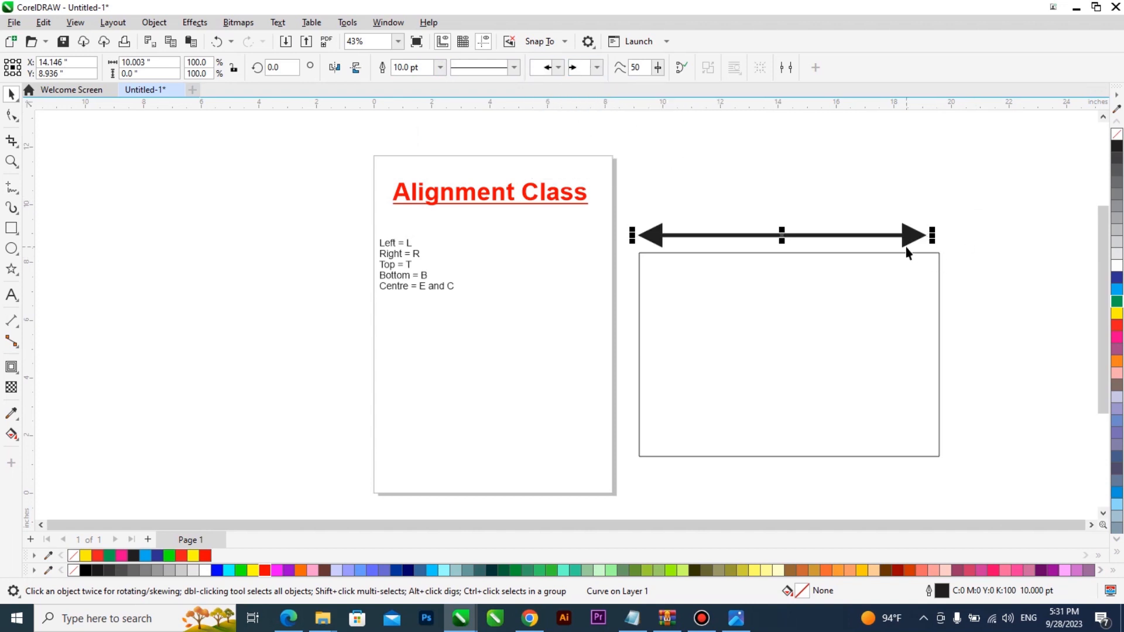
Step: Duplicate the arrow, rotate the copy 90°, and shorten it beside the rectangle's right side
key(space)
key(space)
drag(911, 235, 975, 315)
right_click(976, 315)
double_click(292, 67)
text(90)
key(Return)
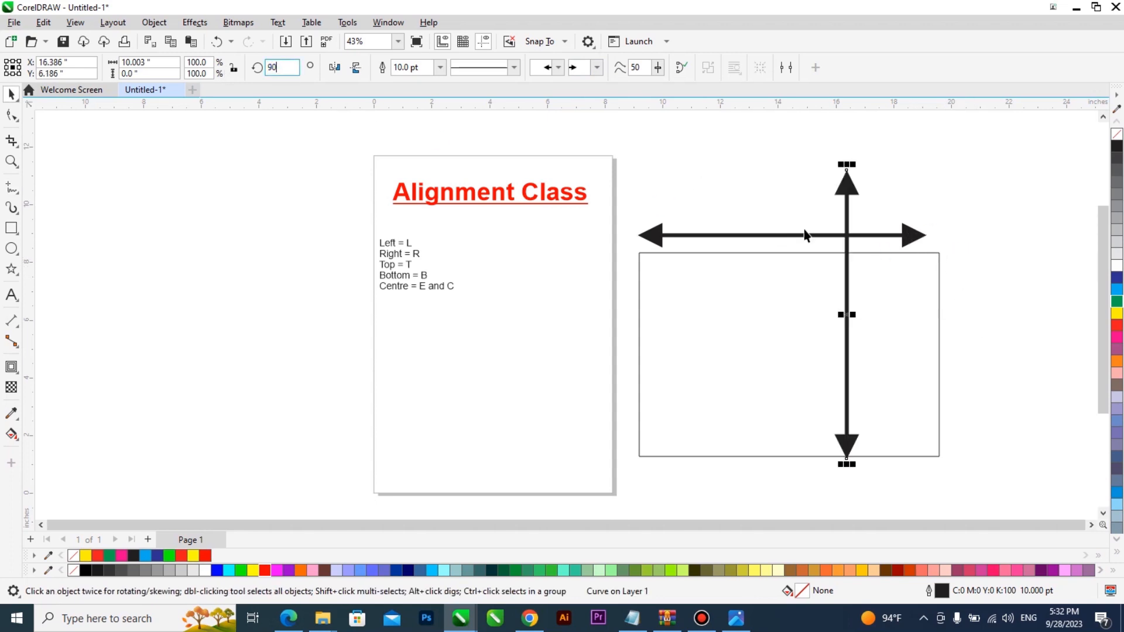
drag(846, 164, 972, 314)
scroll(744, 325, down, 1)
scroll(803, 304, up, 1)
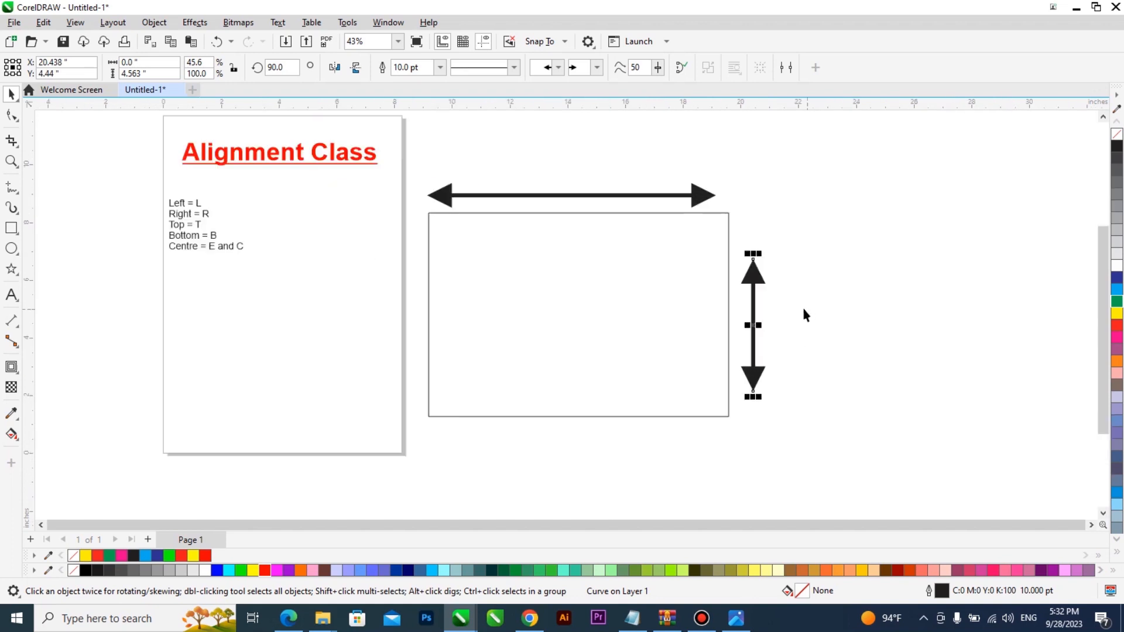
Step: Enlarge the alignment list to about 58 pt and make it bold
click(186, 256)
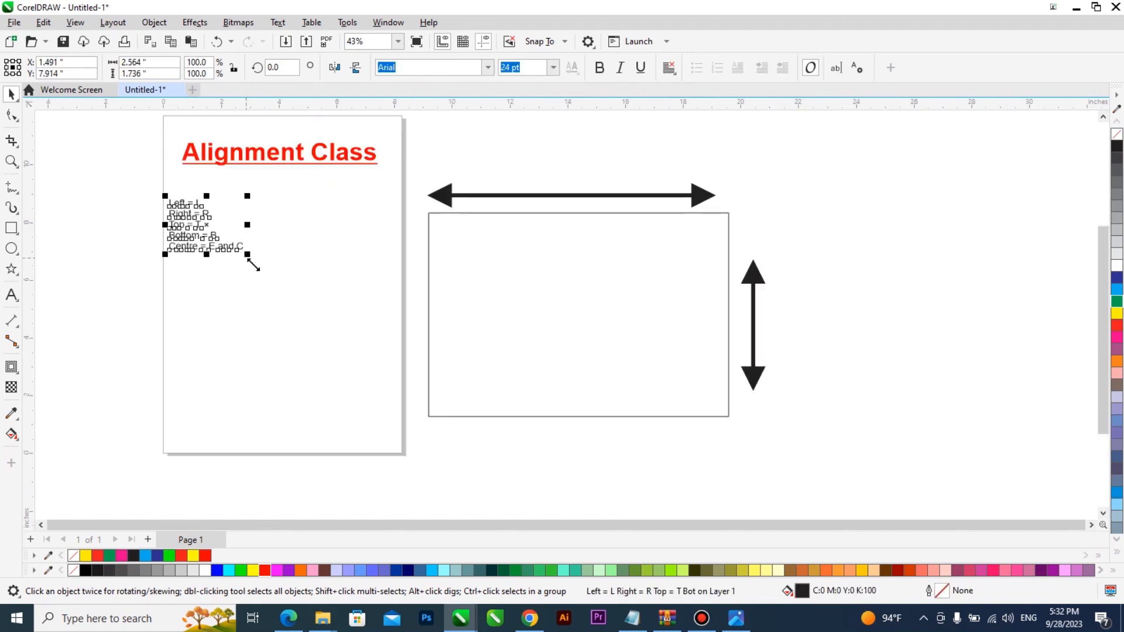
drag(244, 255, 351, 325)
click(600, 67)
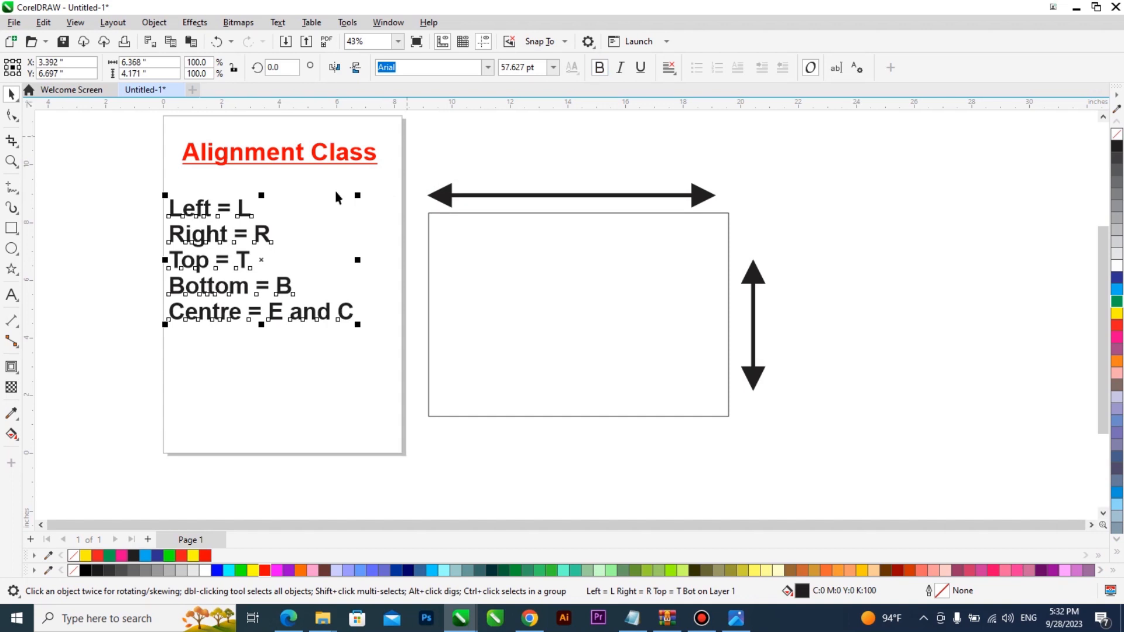
click(243, 217)
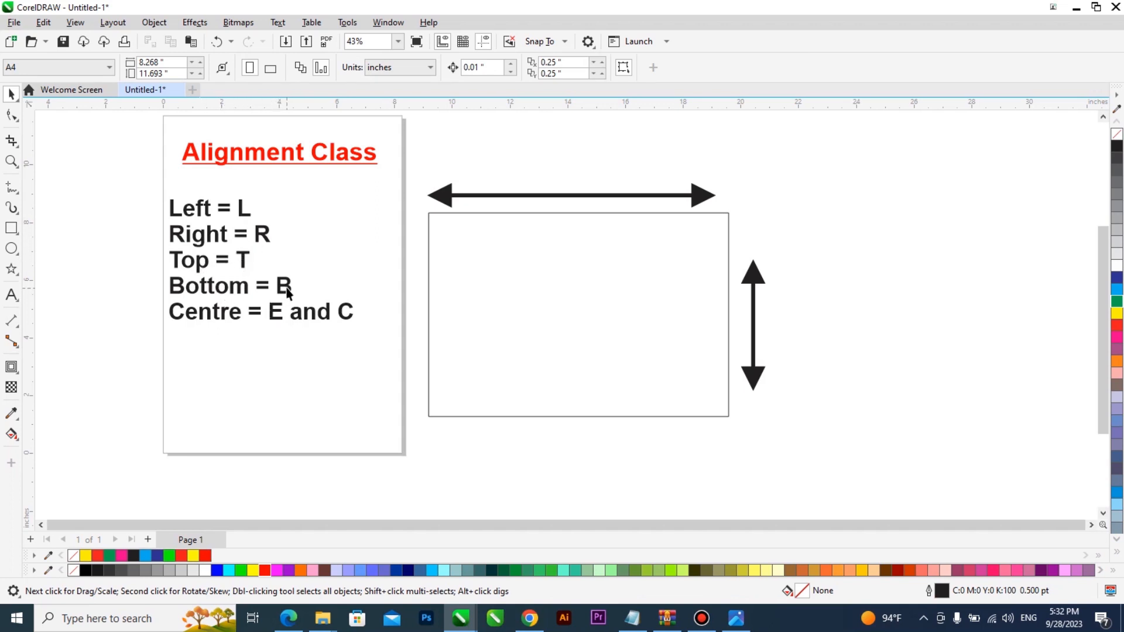
Step: Colour the word 'and' in the Centre line red
double_click(331, 315)
drag(331, 314, 291, 315)
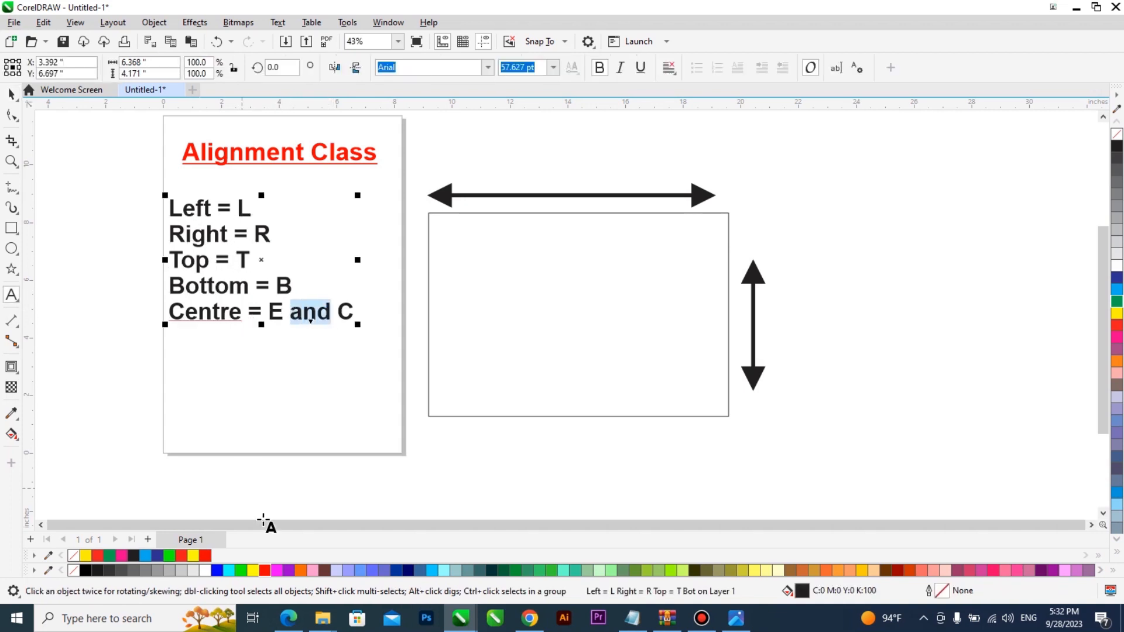
click(265, 570)
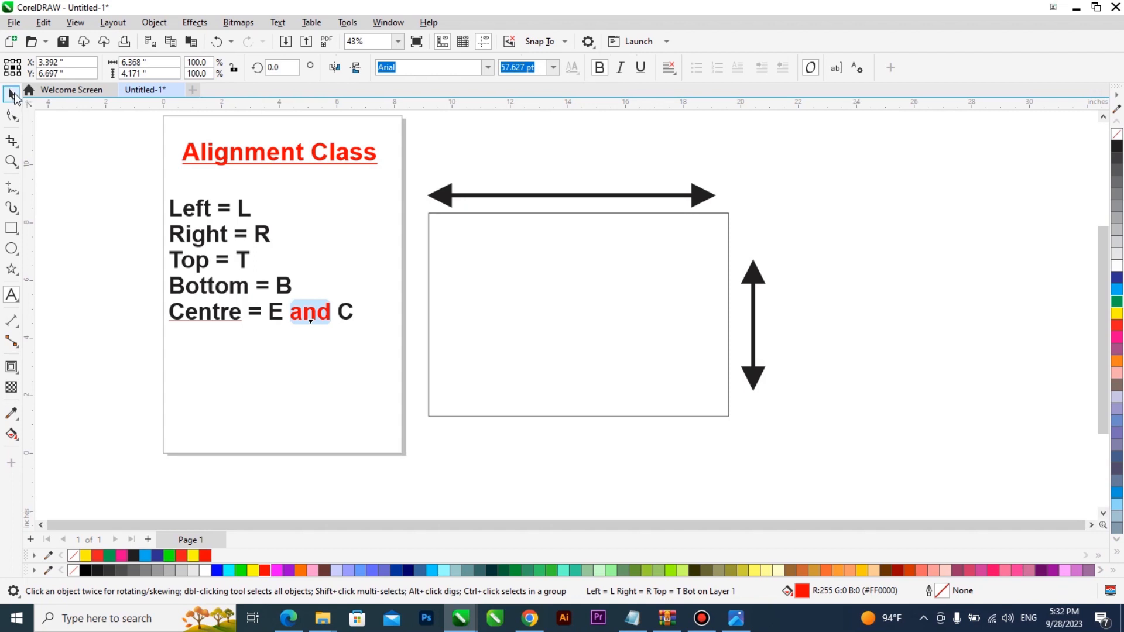
click(17, 100)
click(366, 392)
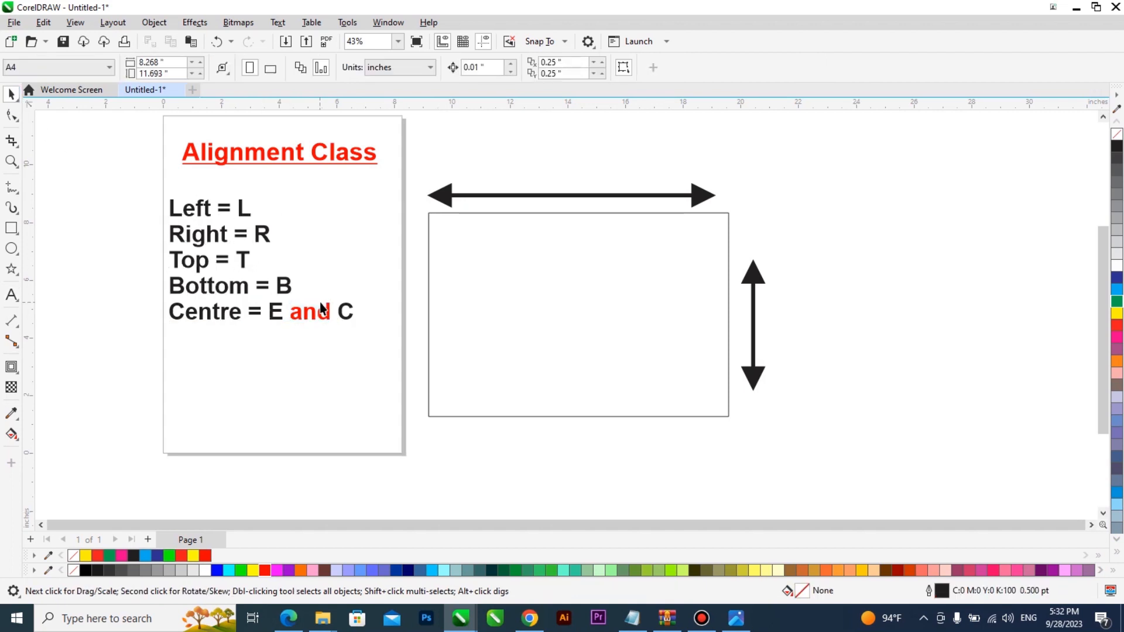
Step: Place a copy of the list beside the vertical arrow and select all its text
drag(324, 311, 928, 342)
right_click(927, 343)
double_click(927, 343)
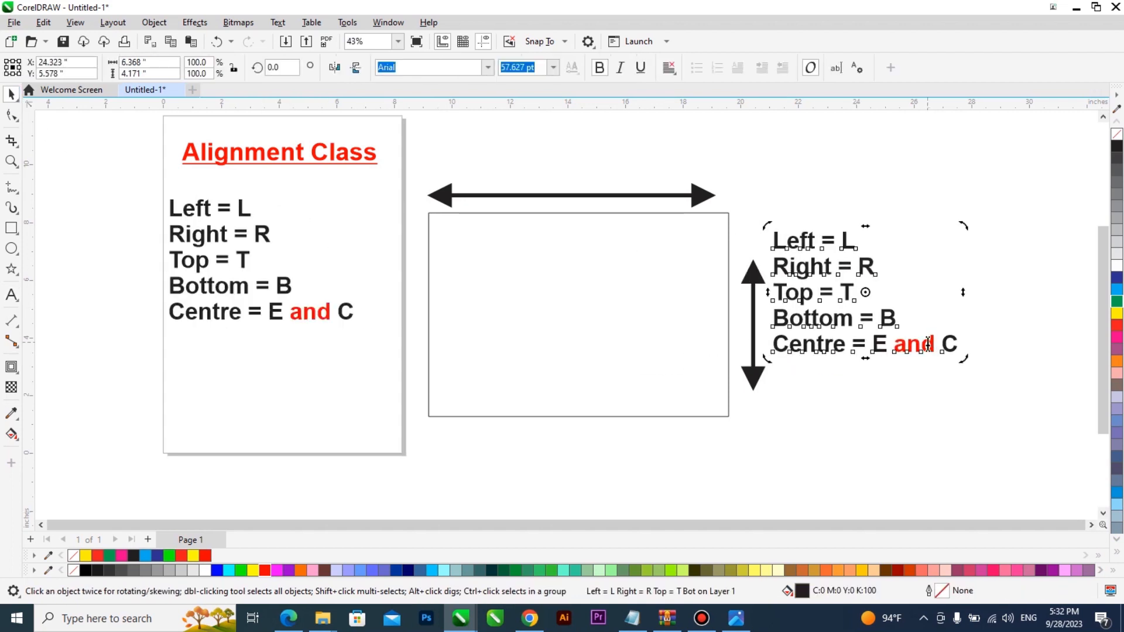
key(ctrl+a)
Step: Replace the copied text with 'E', scale it about three times, and copy it above the top arrow
text(E)
key(ctrl+space)
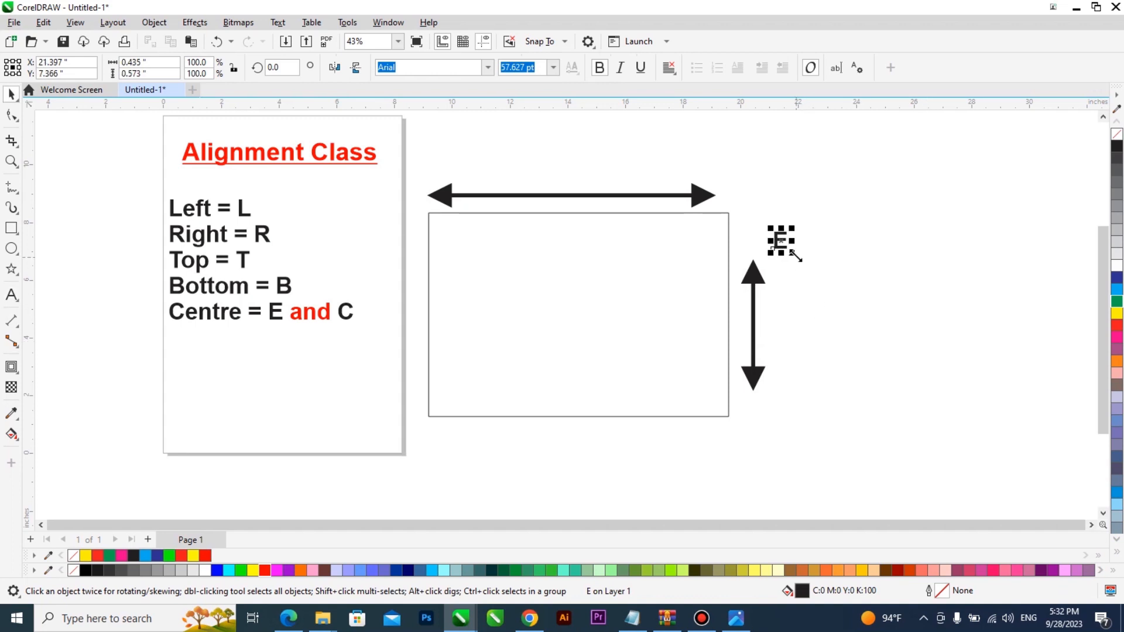
drag(793, 252, 811, 286)
drag(790, 331, 576, 161)
right_click(577, 161)
Step: Change the copied letter to 'c' and centre it above the horizontal arrow
double_click(578, 162)
double_click(578, 163)
text(c)
key(ctrl+space)
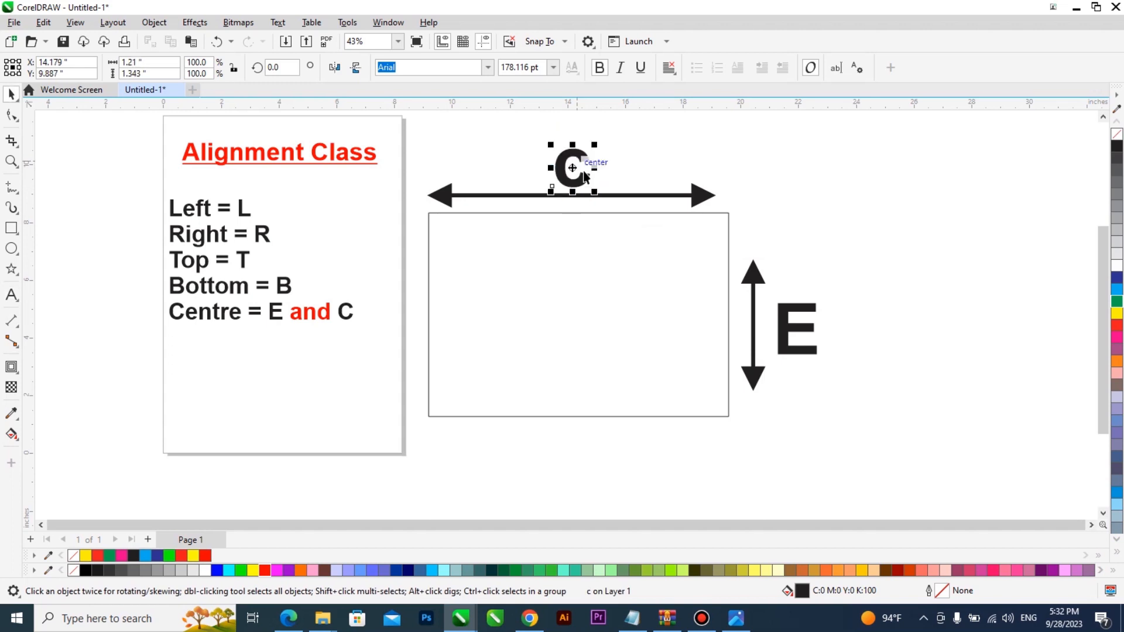
drag(581, 170, 574, 167)
scroll(577, 301, down, 1)
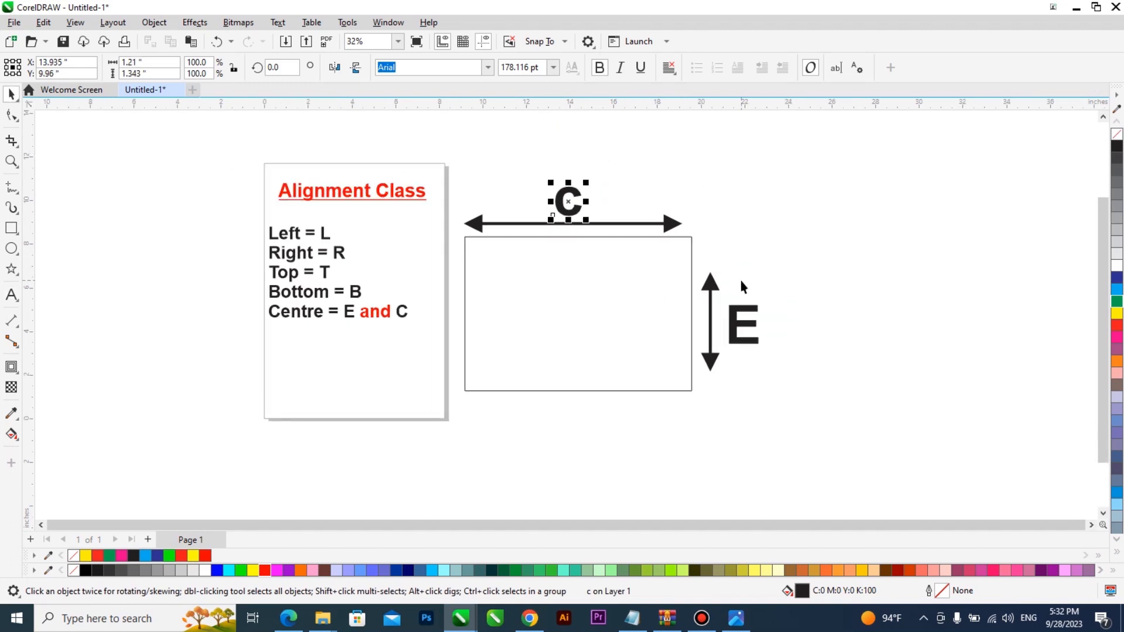
scroll(739, 276, up, 1)
Step: Add two-line 'Weight / Height' text at about 96 pt and position it beside the C
click(11, 295)
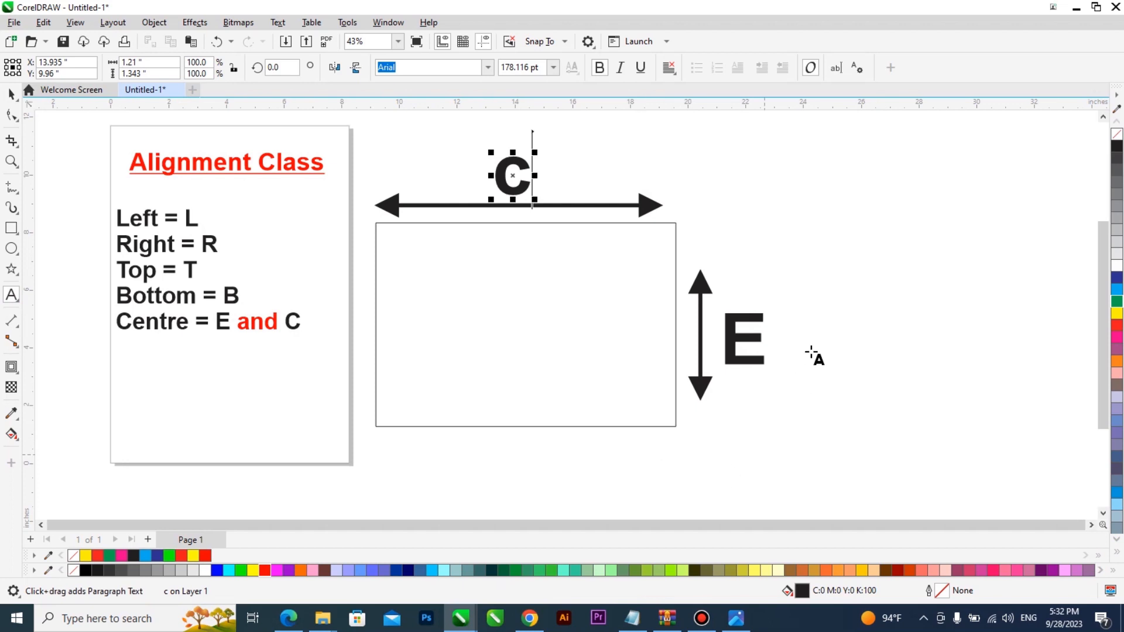
click(824, 252)
text(W)
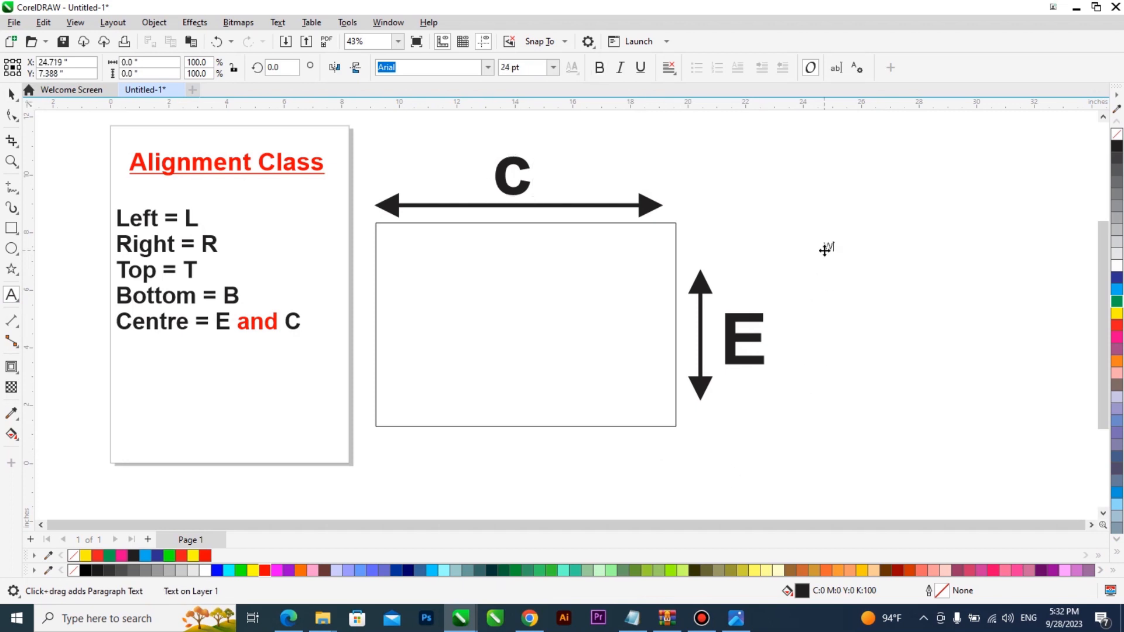
text(i)
key(BackSpace)
key(BackSpace)
text(eight)
key(Return)
text(ht)
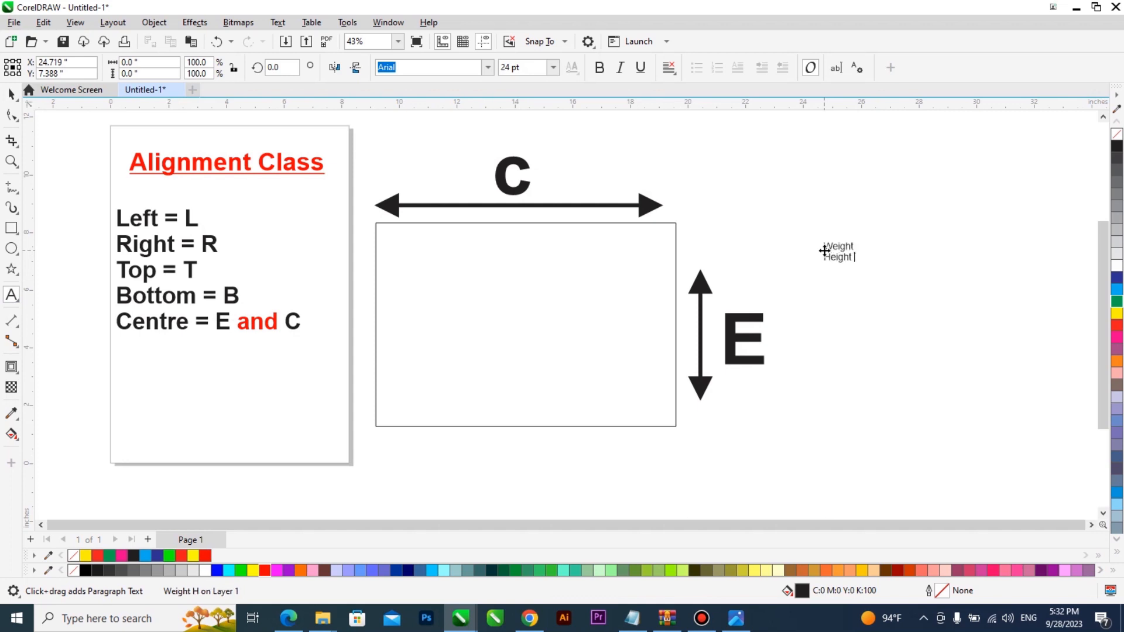
key(ctrl+space)
drag(861, 271, 943, 326)
drag(891, 261, 864, 180)
drag(527, 174, 510, 170)
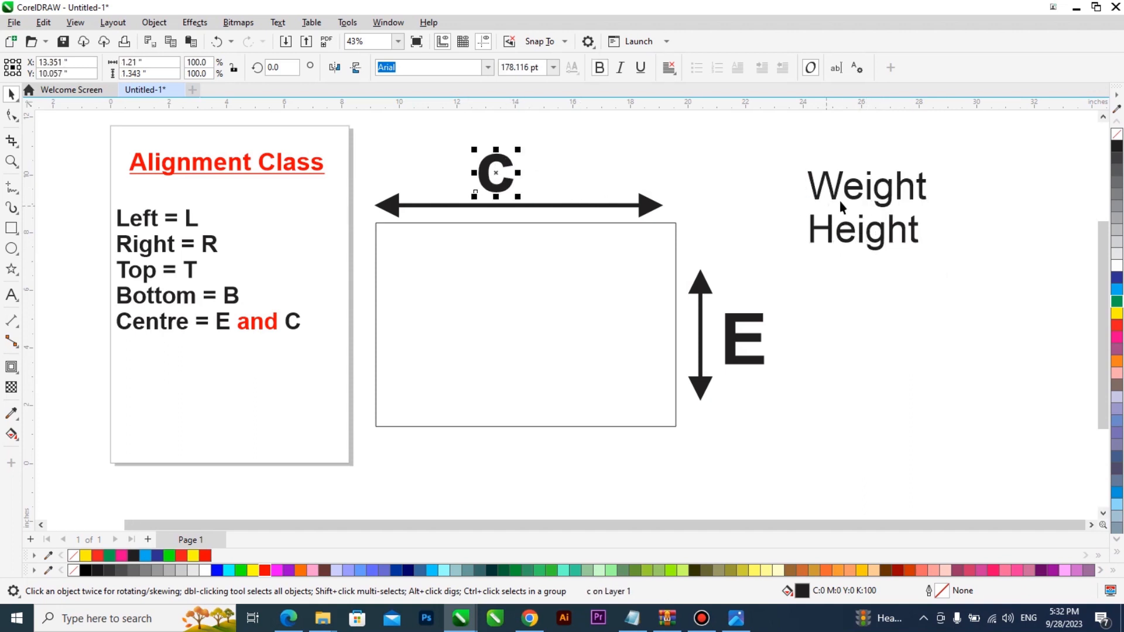
Step: Prefix both lines with '=' and split them into separate 'Weight' and 'Height' texts
double_click(511, 176)
click(810, 181)
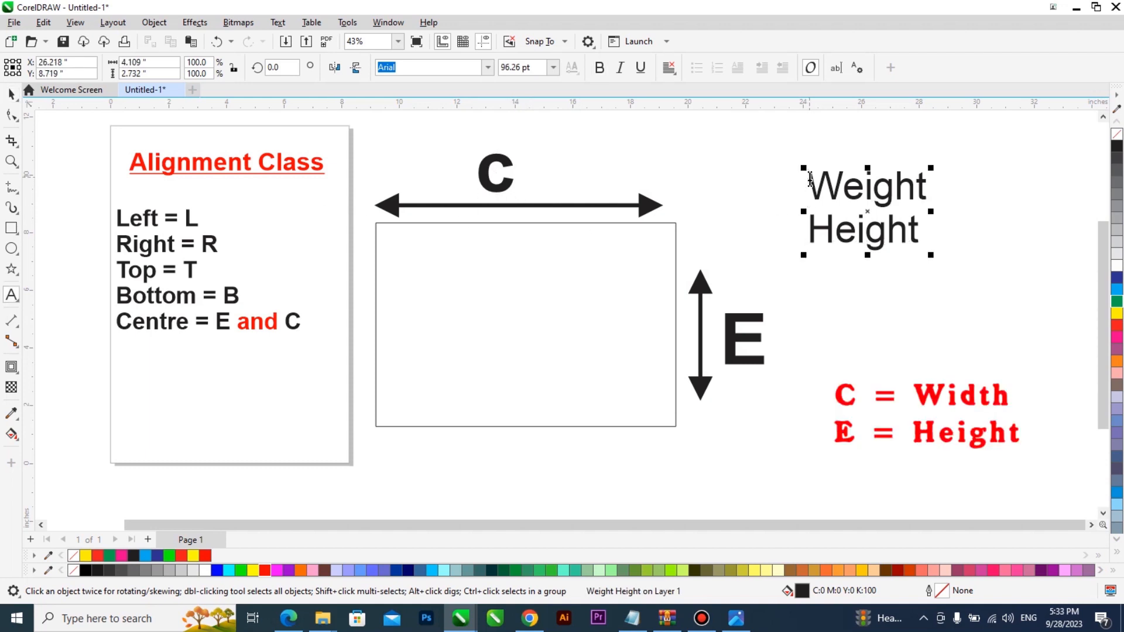
text(=)
key(Home)
key(Down)
text(=)
key(ctrl+k)
click(810, 181)
Step: Shrink the '= Weight' text and move '= Height' beside the large E
drag(969, 216, 585, 171)
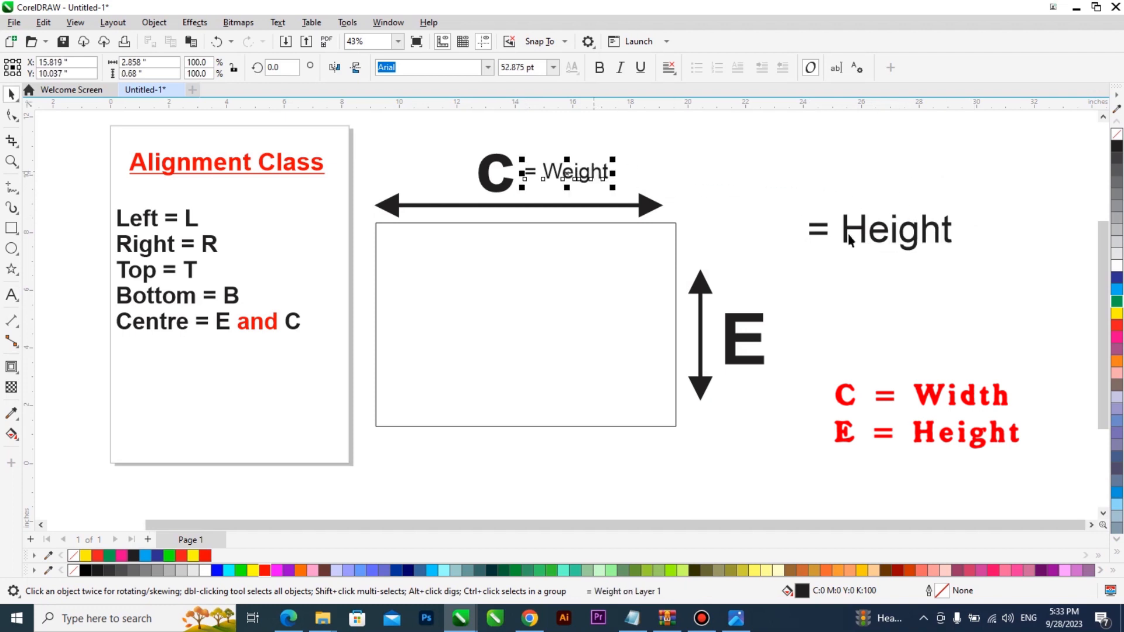
drag(863, 234, 828, 341)
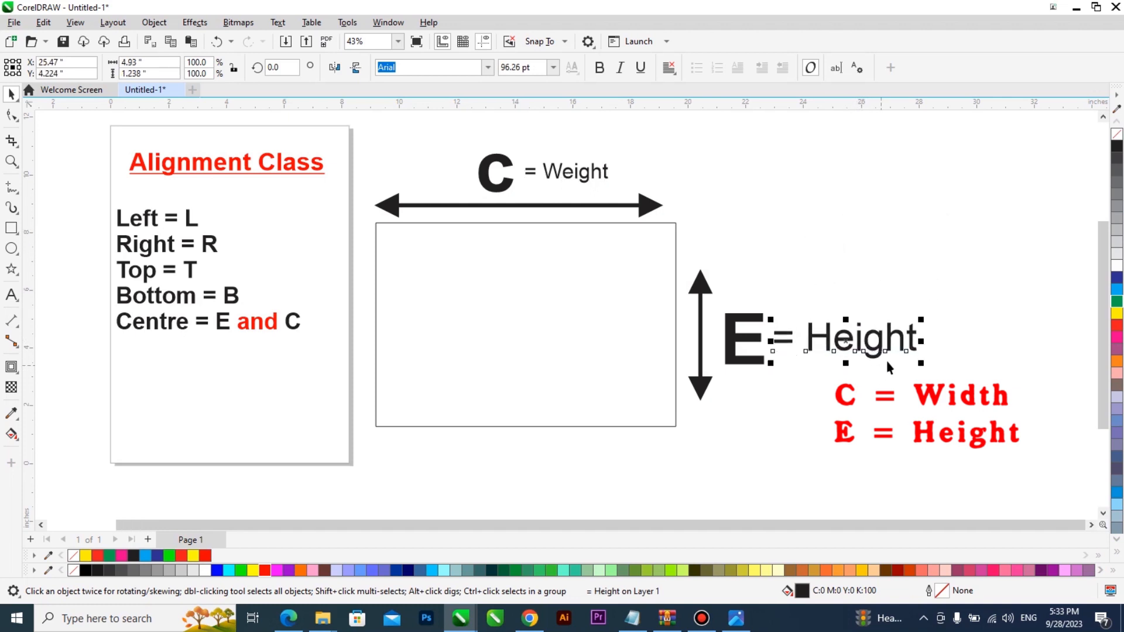
scroll(887, 363, down, 3)
scroll(361, 326, up, 1)
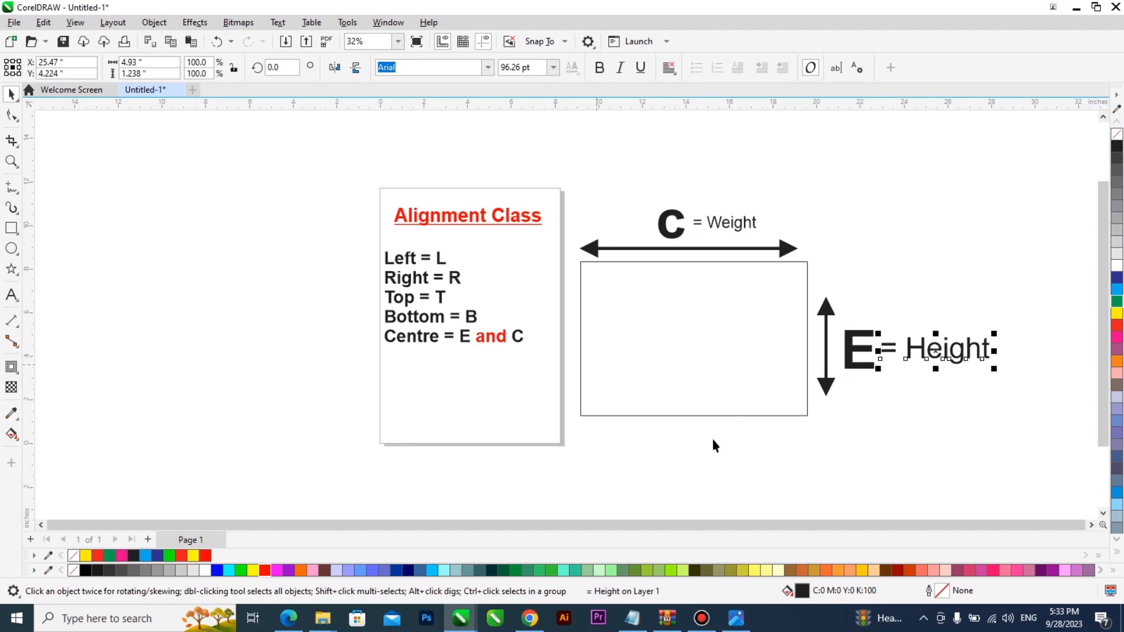
scroll(410, 287, up, 1)
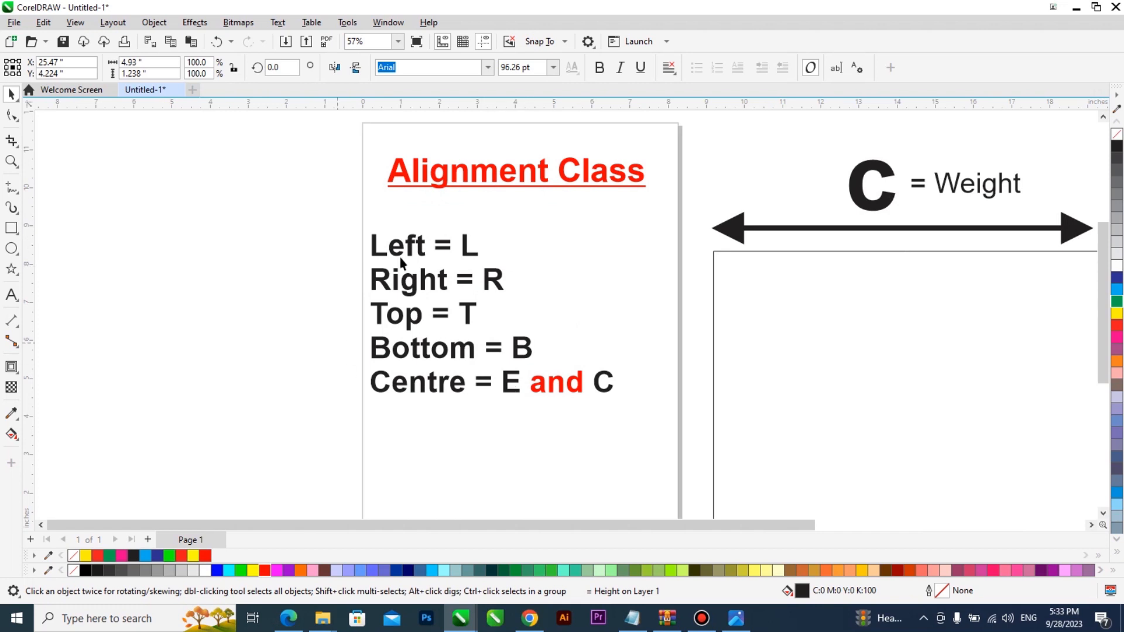
scroll(389, 318, down, 2)
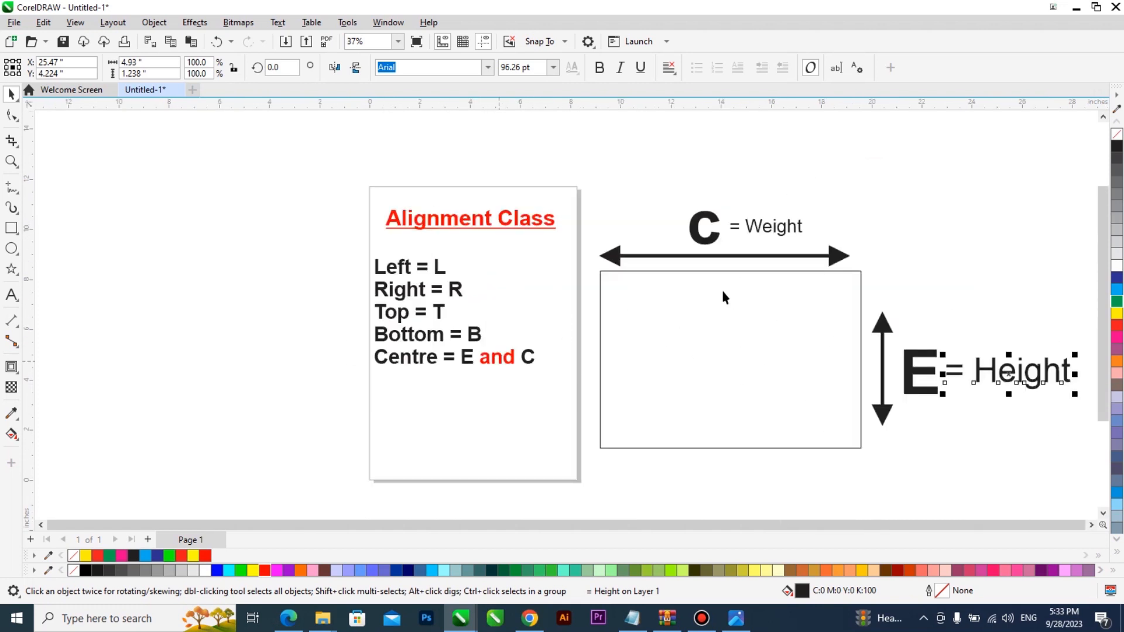
click(879, 334)
Step: Stretch the vertical arrow up to the rectangle's top and raise the 'E = Height' label
click(884, 322)
drag(876, 269, 878, 267)
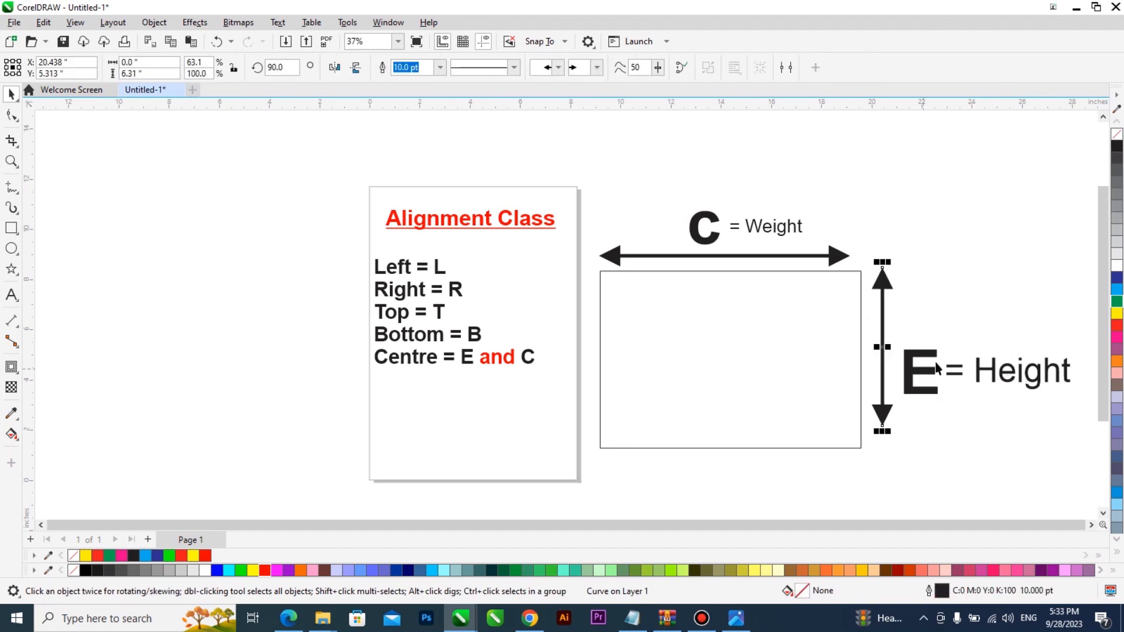
drag(1082, 331, 889, 416)
drag(914, 370, 914, 345)
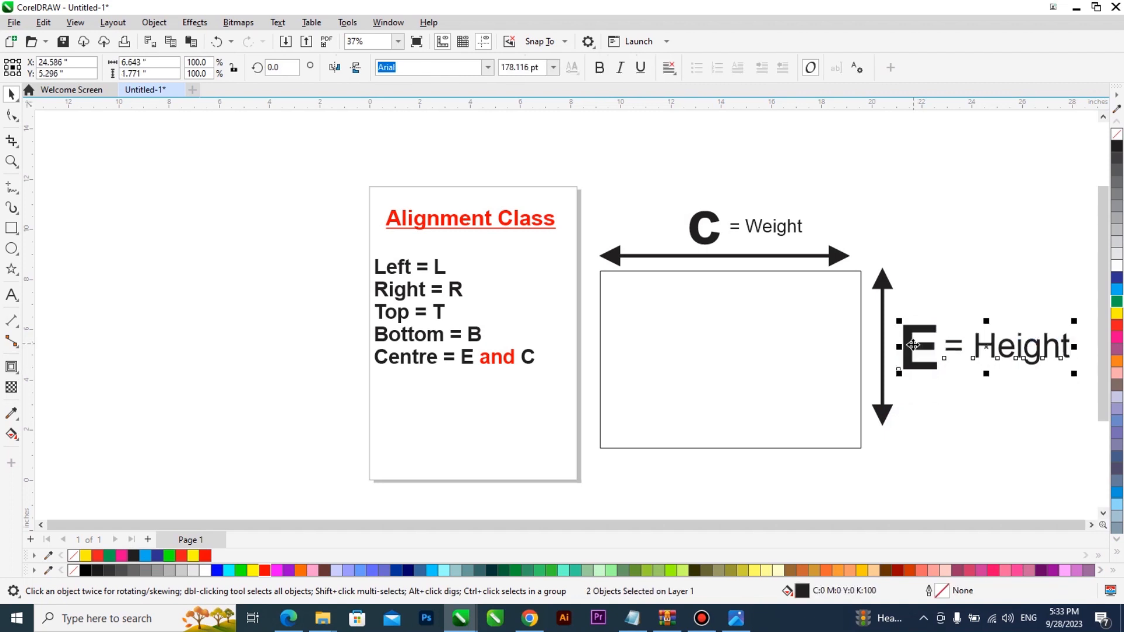
click(438, 257)
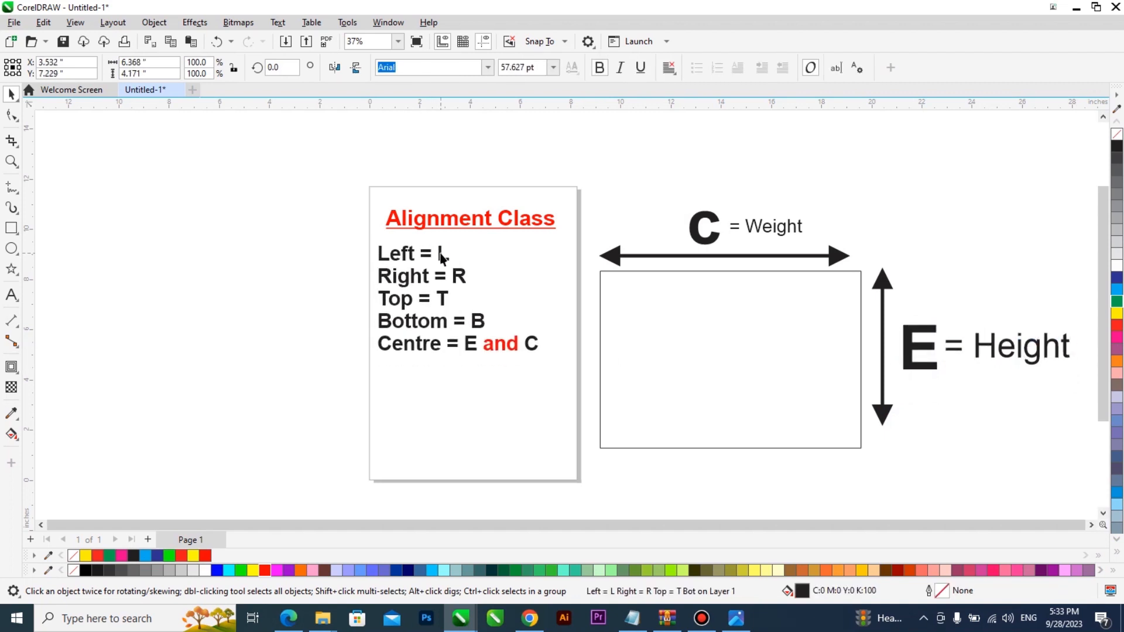
scroll(547, 323, down, 1)
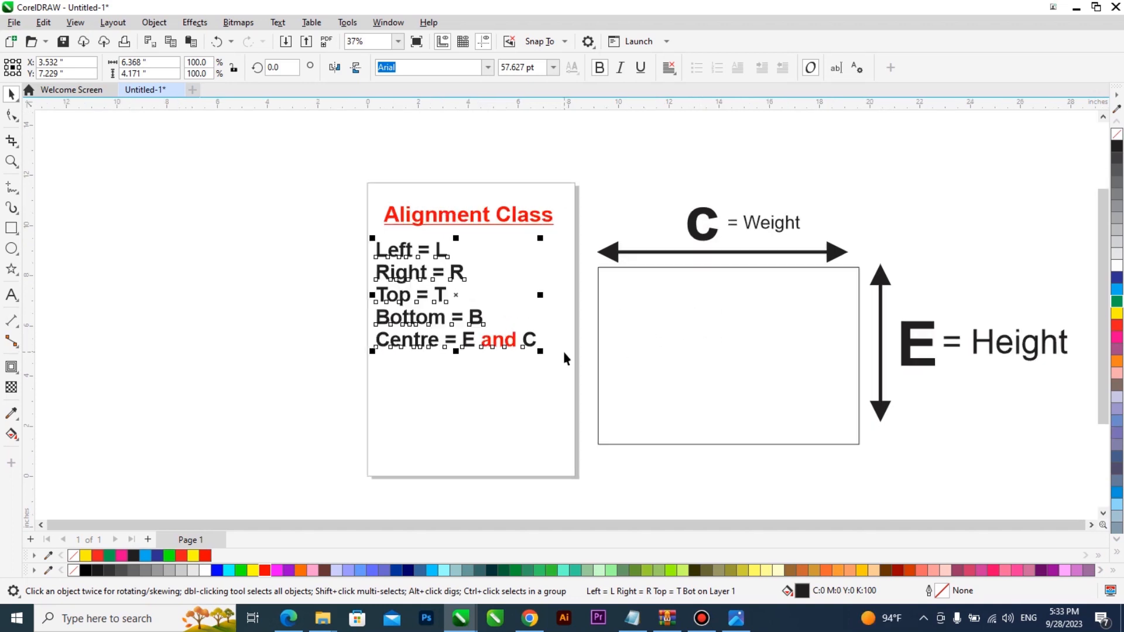
key(Escape)
Step: Draw three rectangles filled hot pink, yellow and green, the green one near the page bottom
click(12, 228)
drag(187, 267, 261, 318)
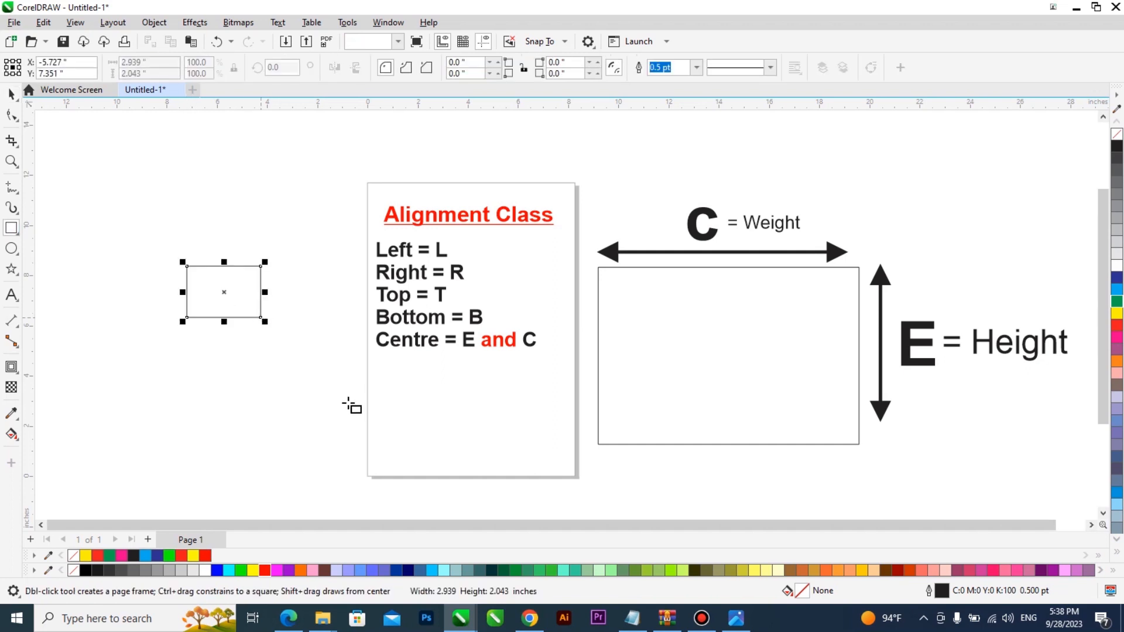
click(1117, 338)
drag(145, 338, 262, 426)
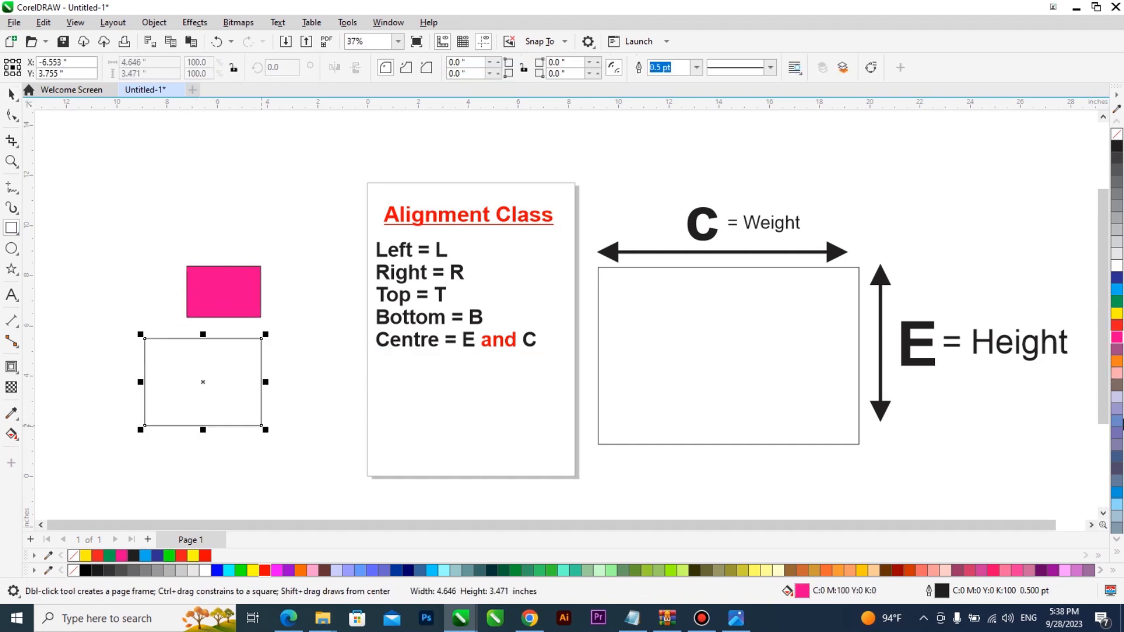
click(1117, 315)
drag(398, 421, 451, 463)
click(1117, 301)
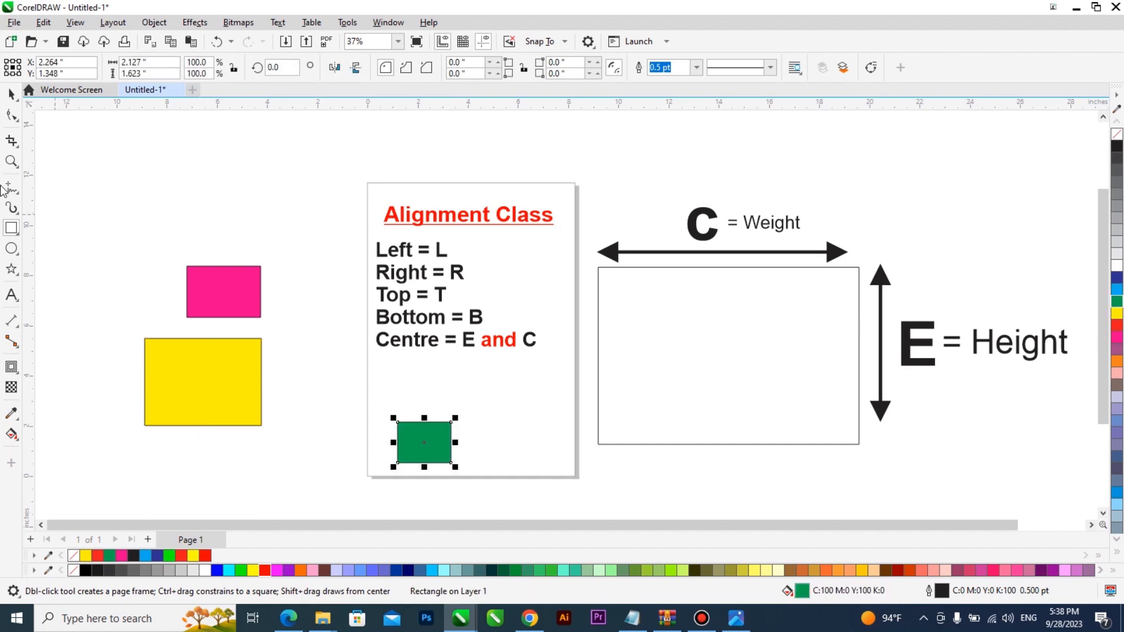
Step: Move the pink rectangle up and right, then select the green and yellow rectangles
click(12, 94)
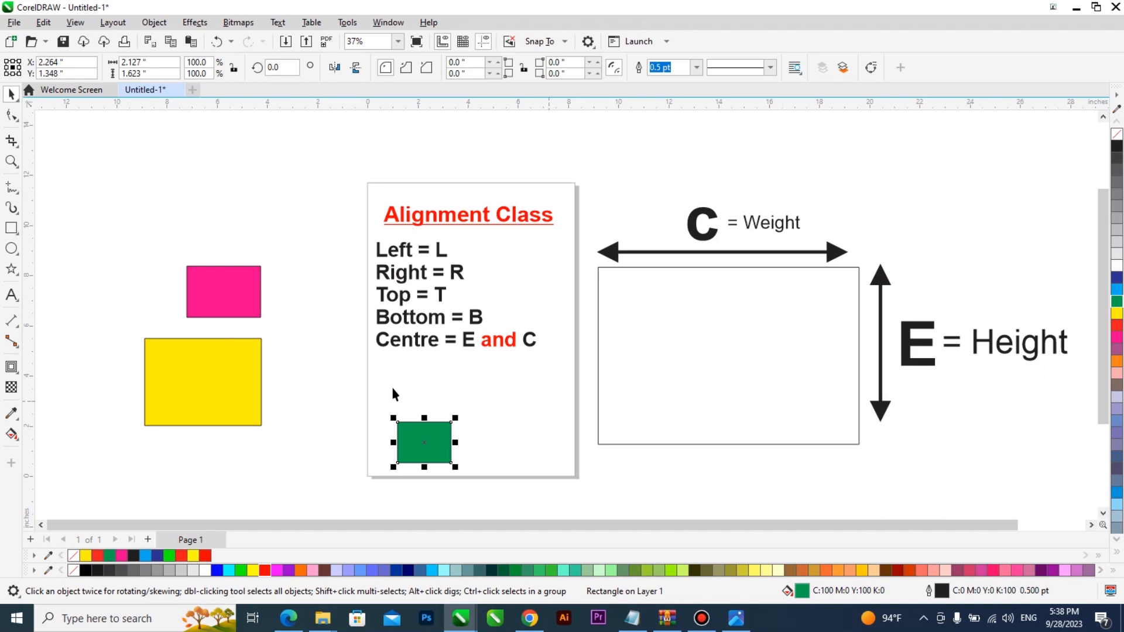
drag(250, 278, 301, 245)
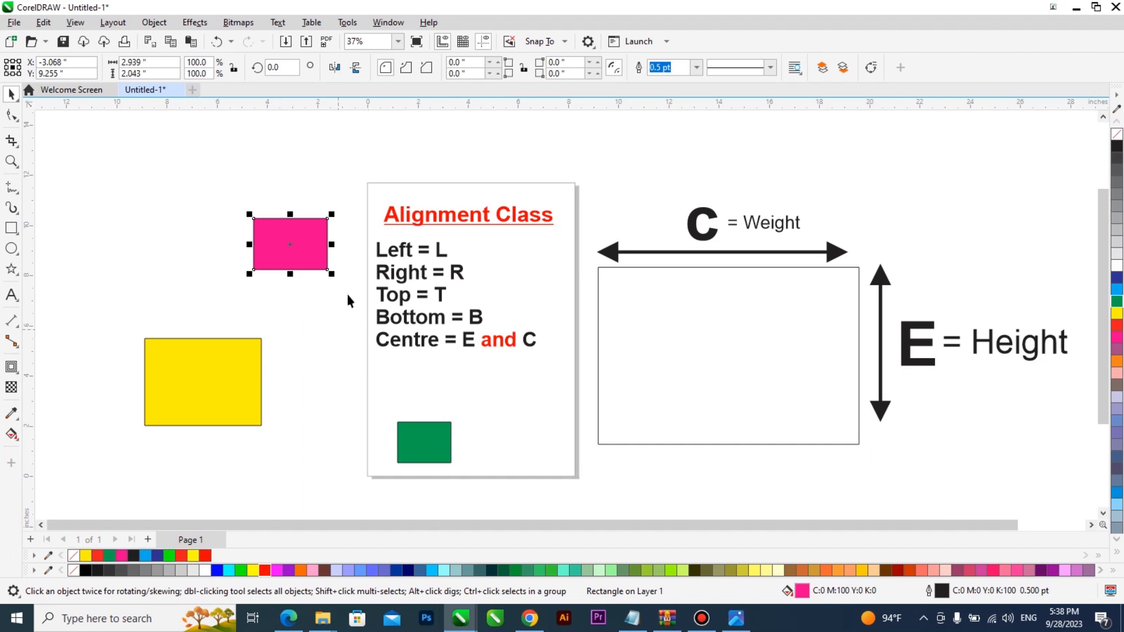
click(439, 438)
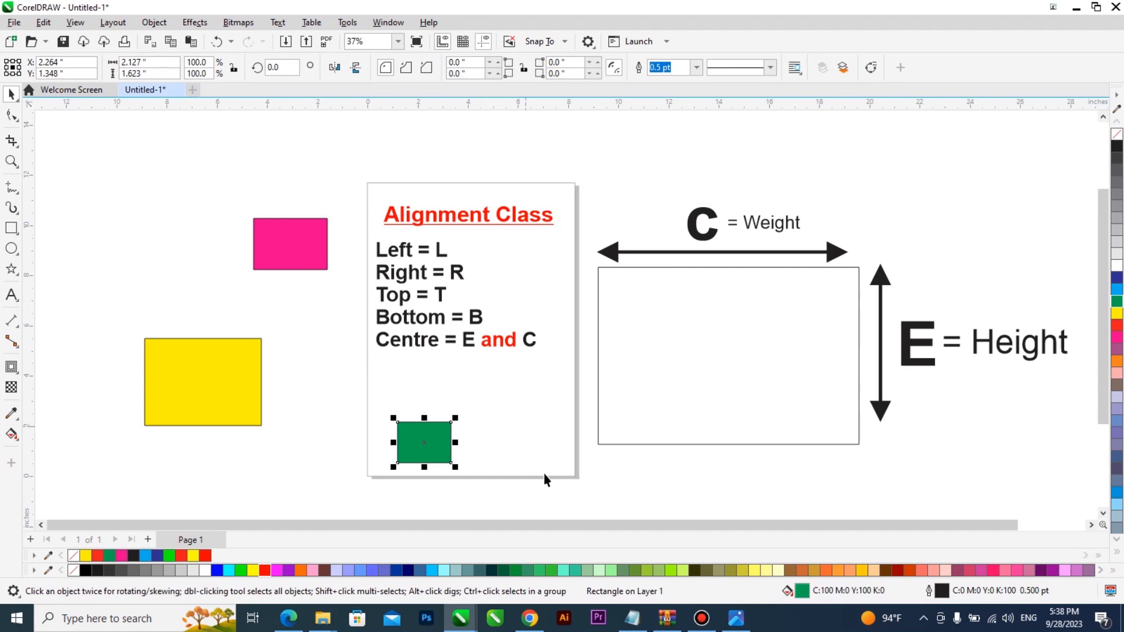
click(229, 379)
Step: Place a horizontal guideline level with the green rectangle's bottom edge
click(292, 243)
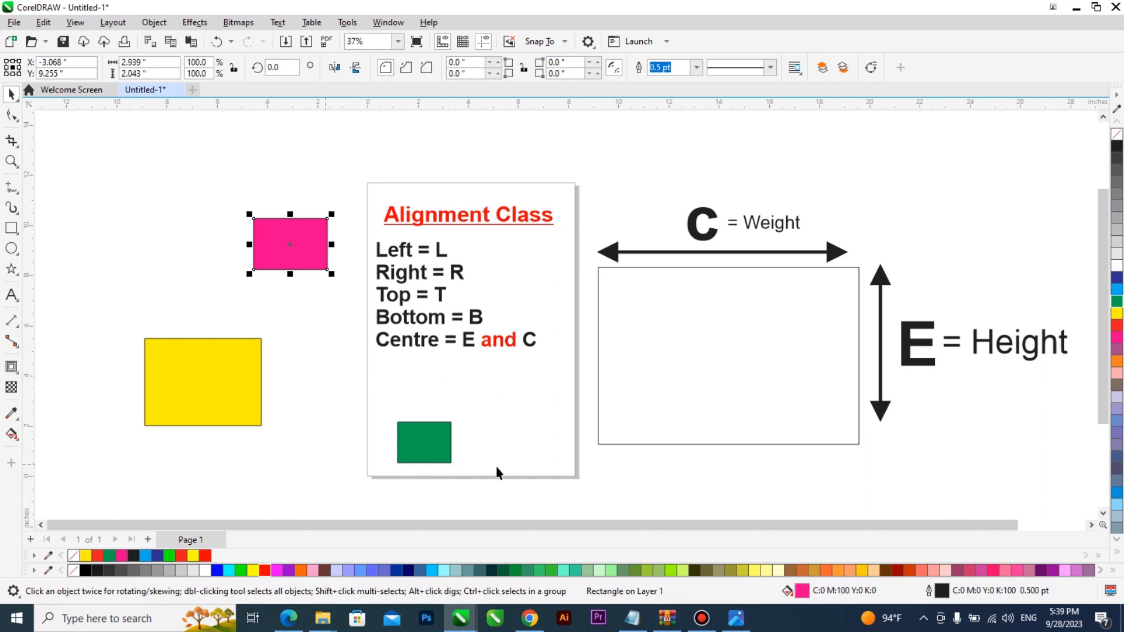
drag(428, 256, 424, 462)
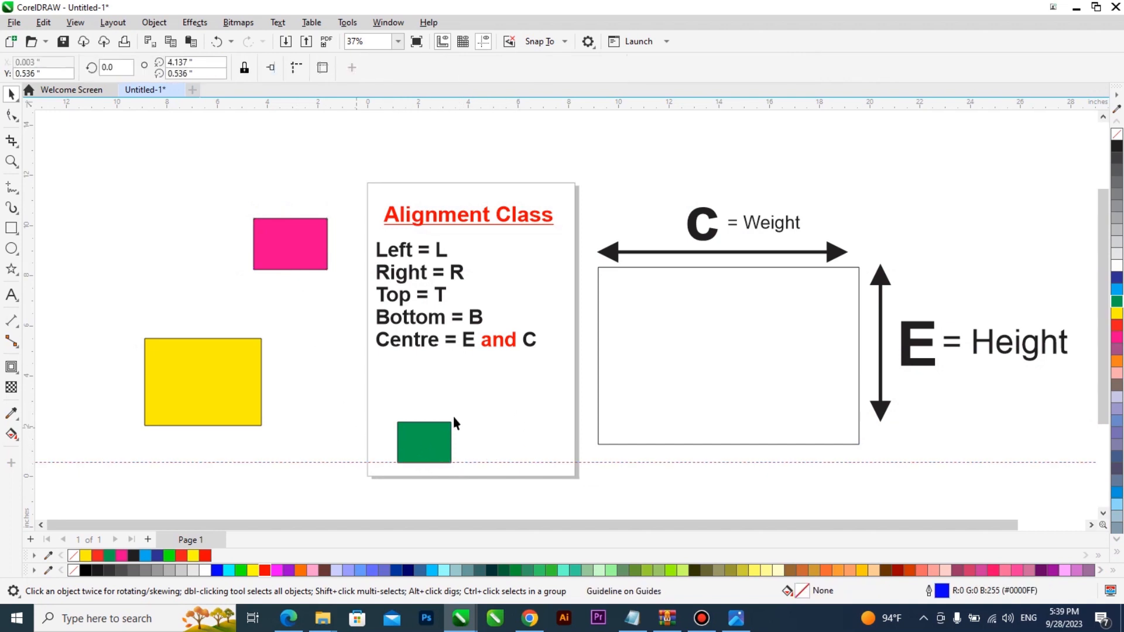
click(493, 396)
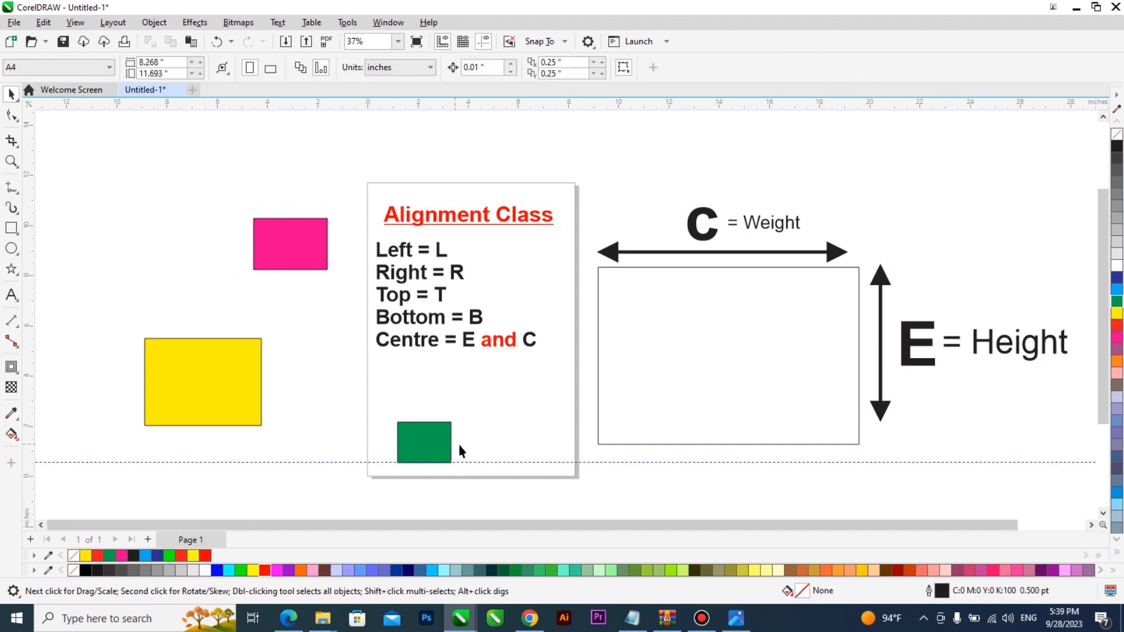
Step: Select the pink and yellow rectangles together
click(298, 255)
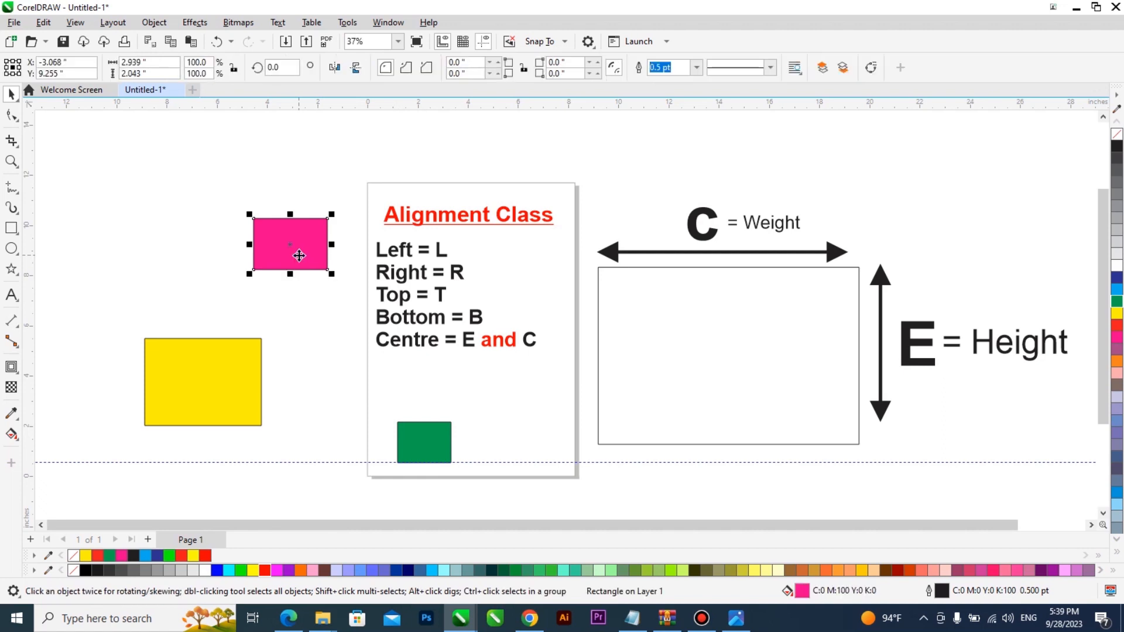
click(220, 360)
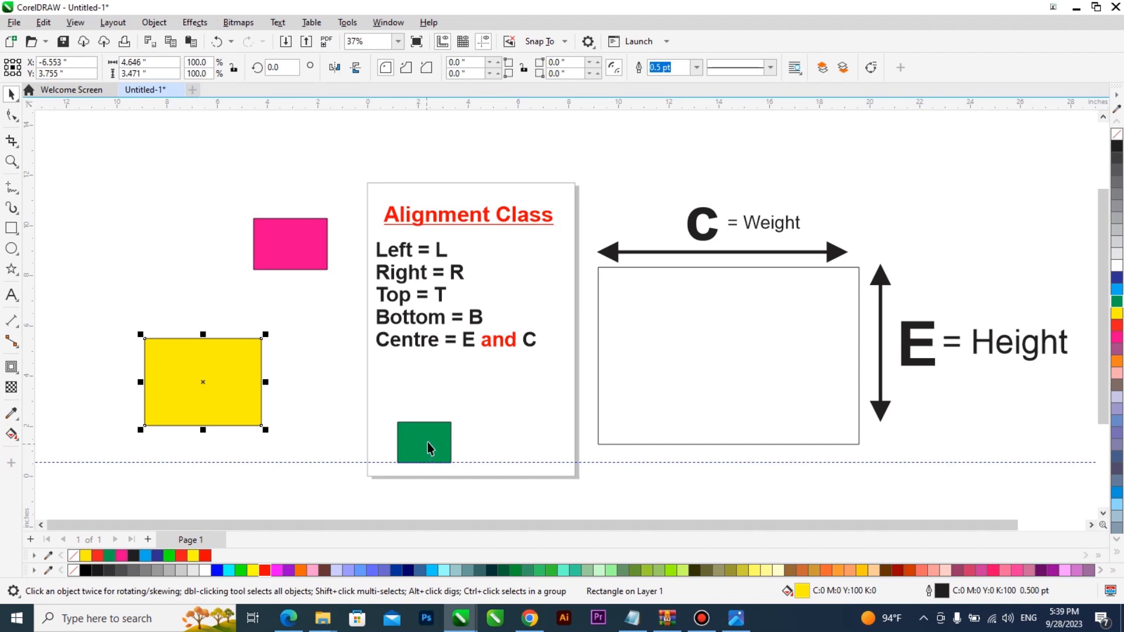
click(299, 260)
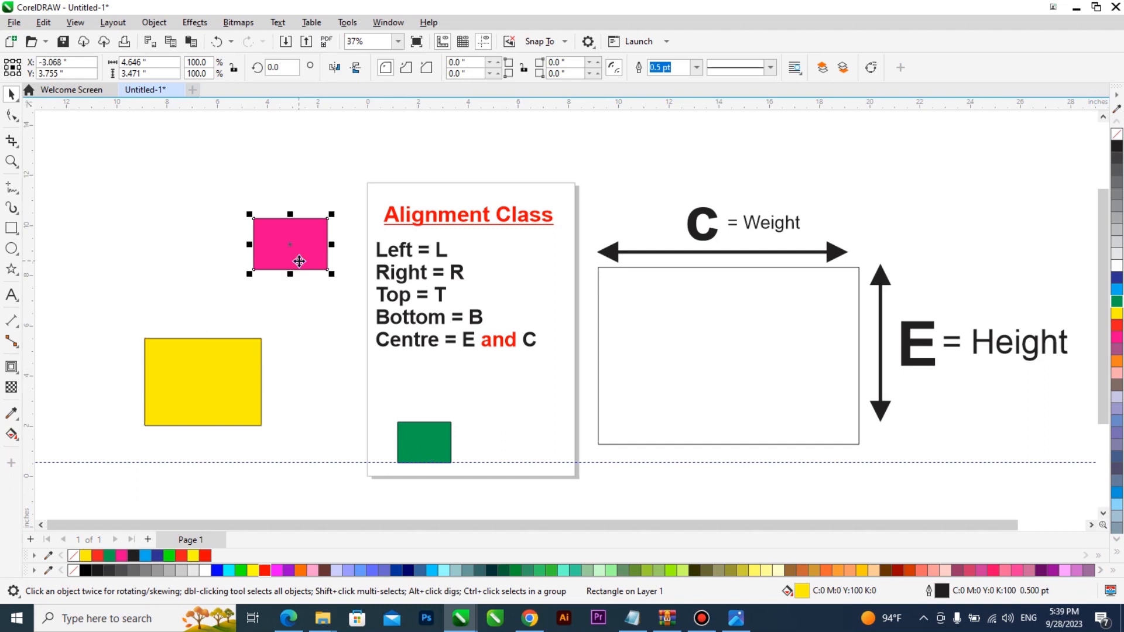
shift+click(234, 366)
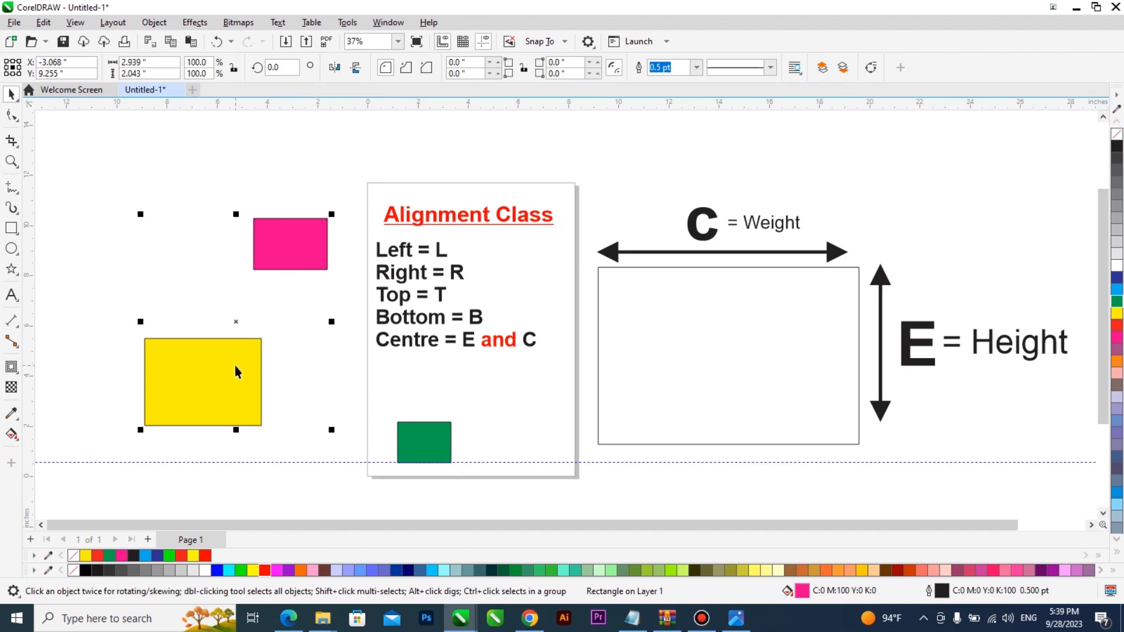
shift+click(419, 435)
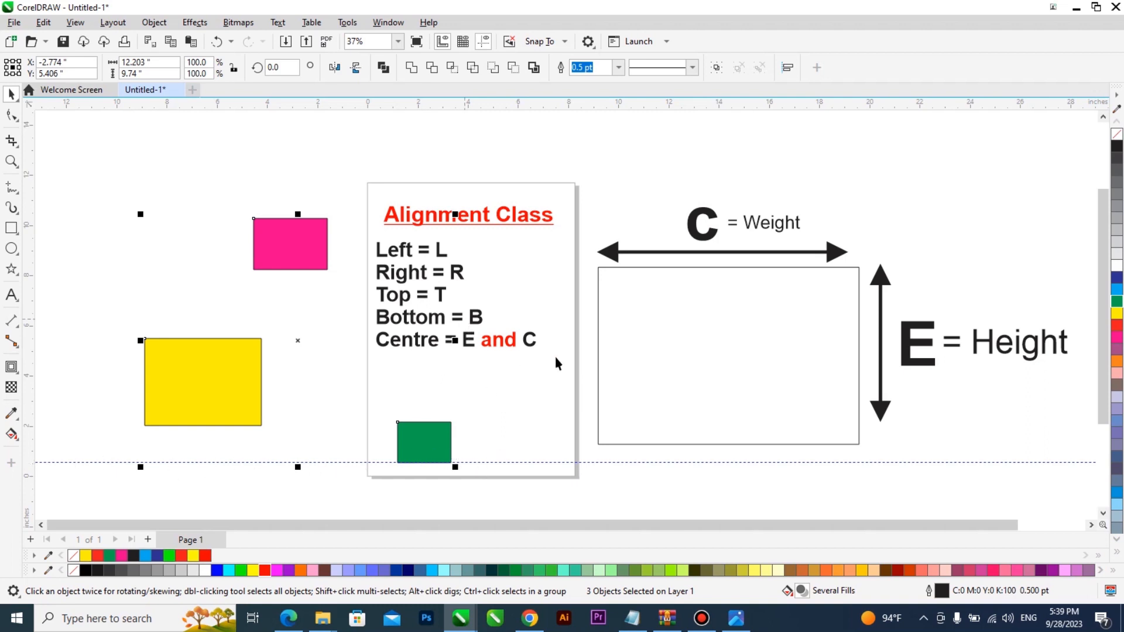
key(b)
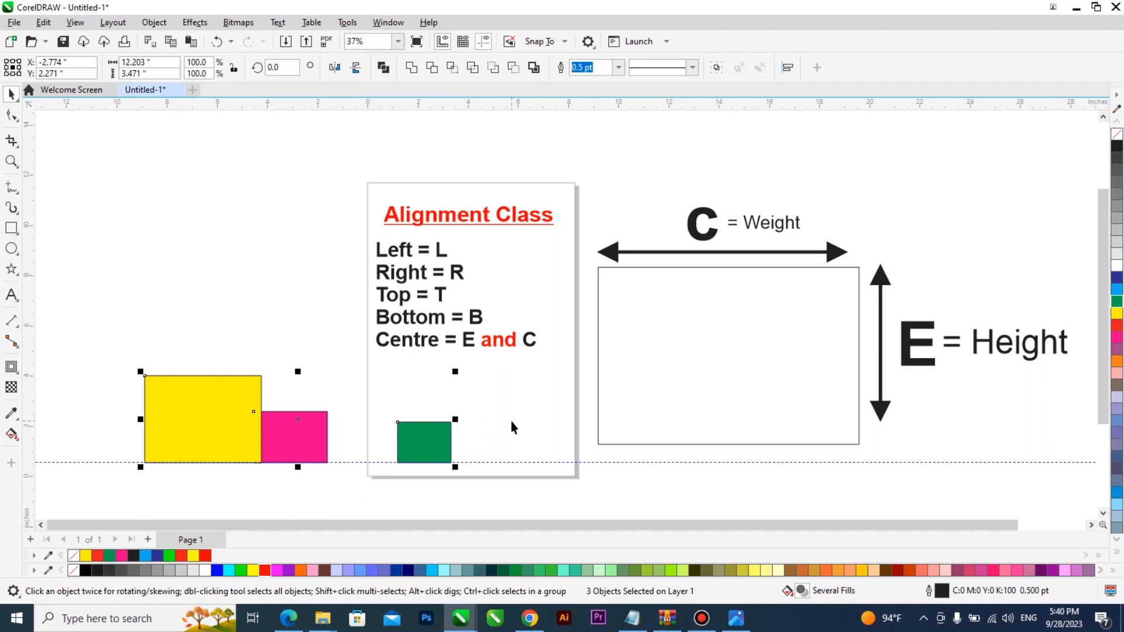
key(t)
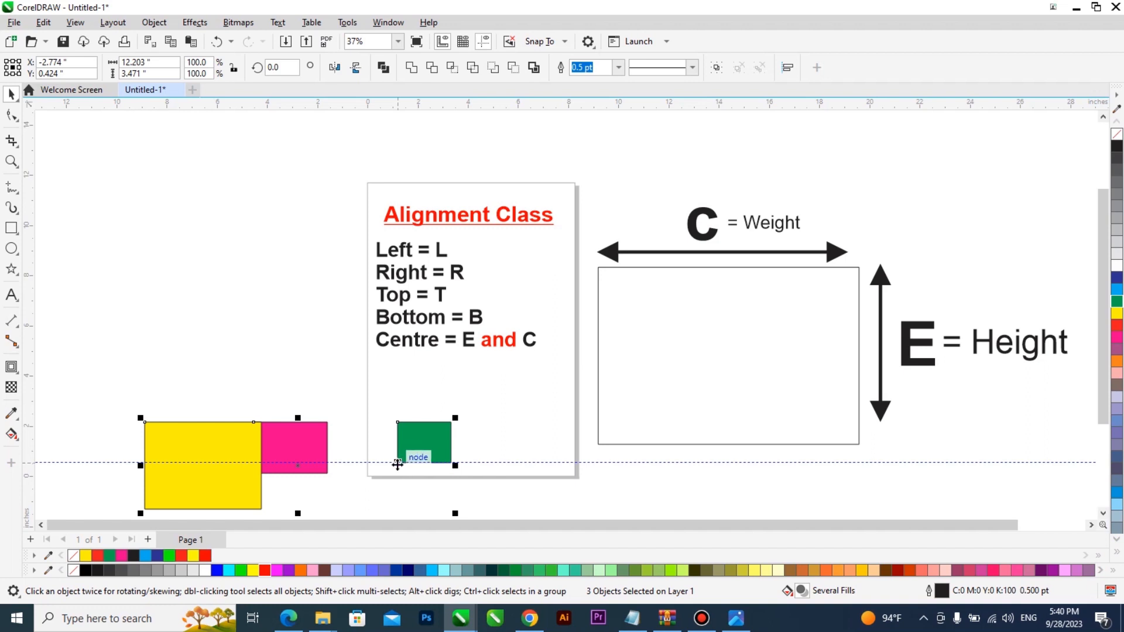
key(l)
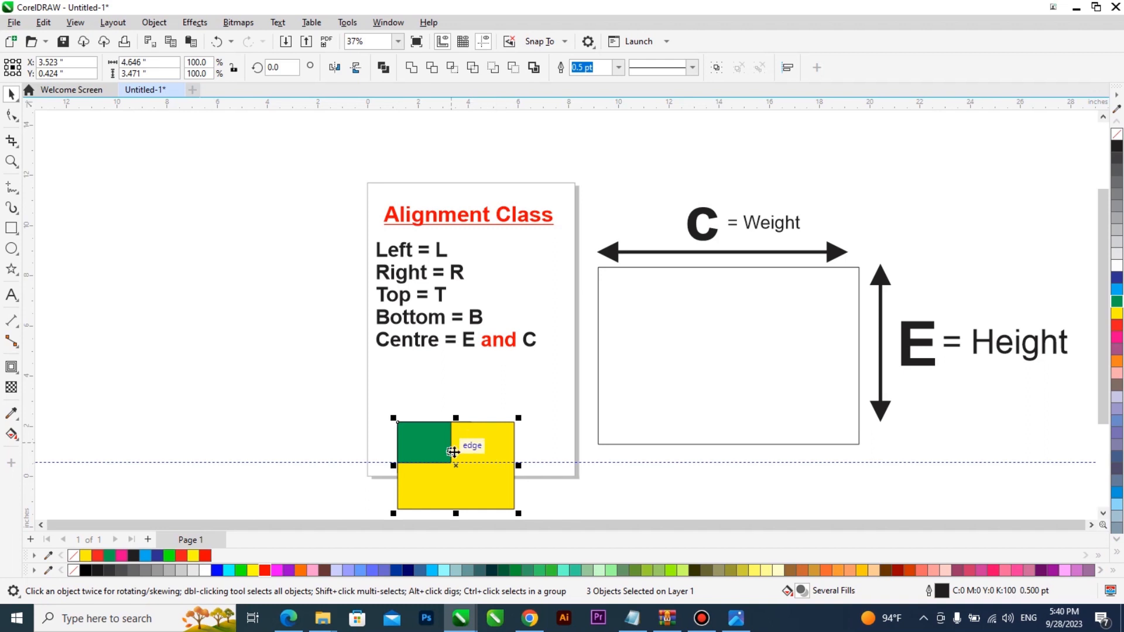
key(r)
key(e)
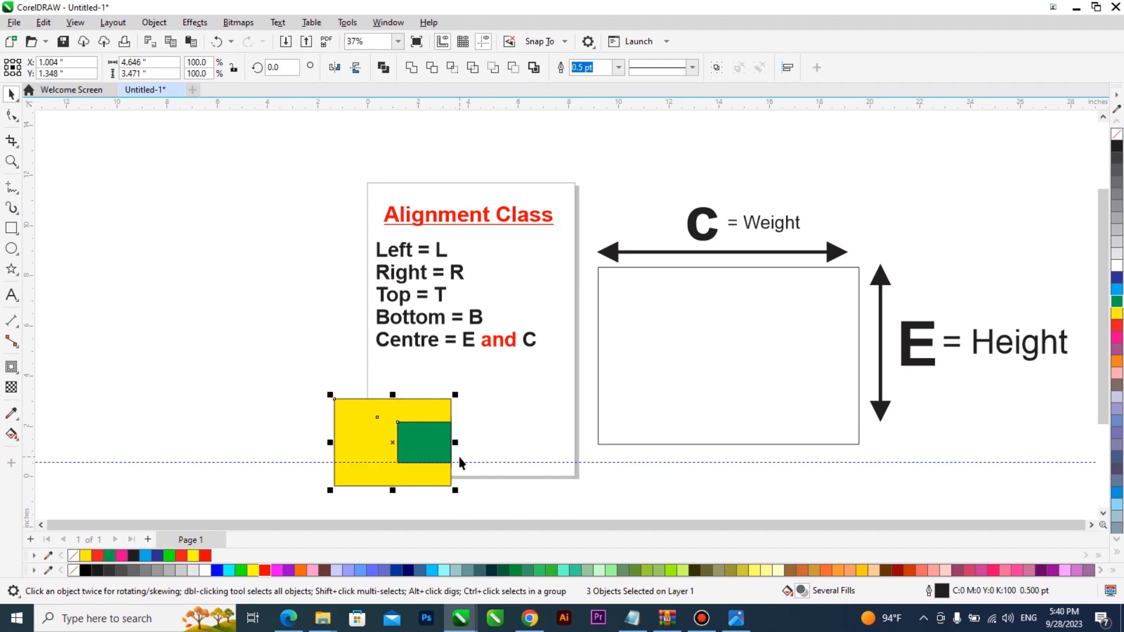
key(ctrl+z)
key(ctrl+z)
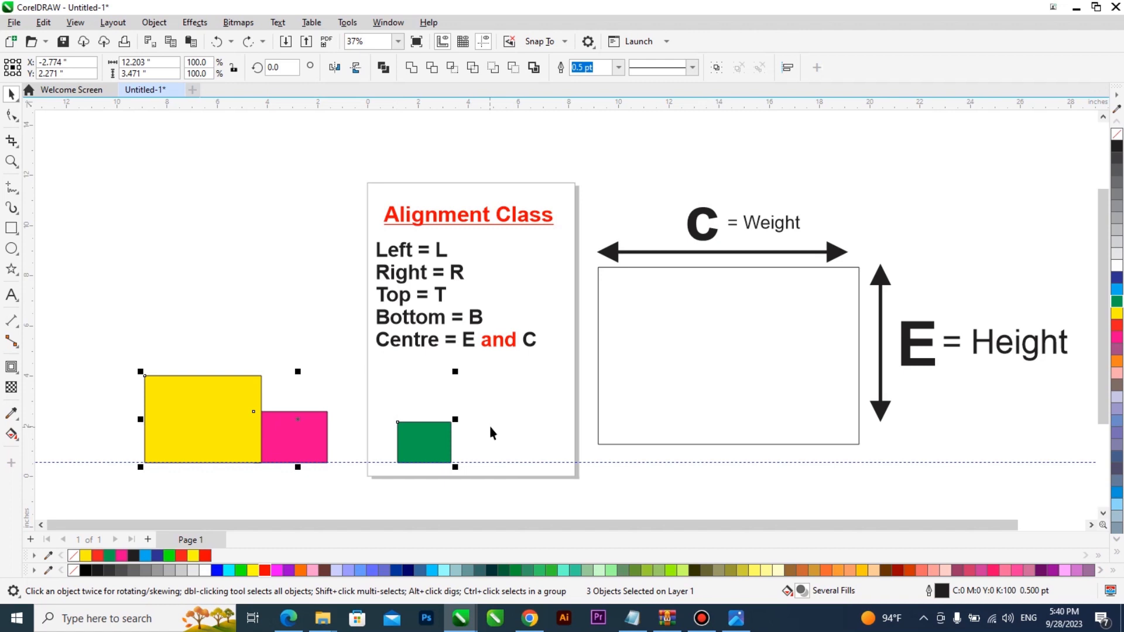
key(ctrl+z)
click(505, 421)
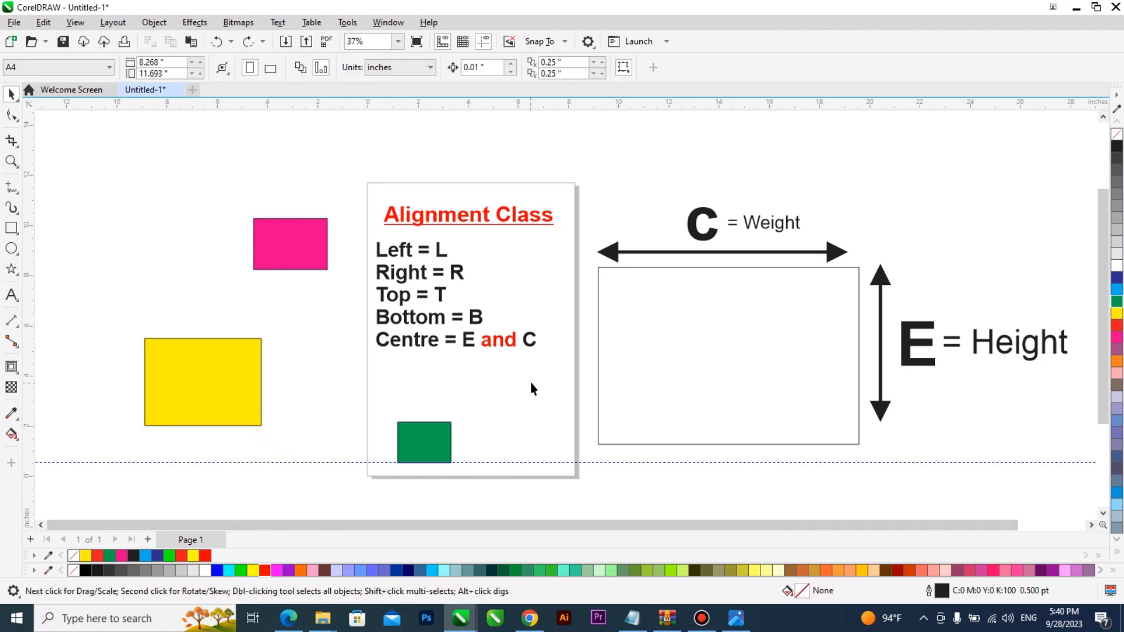
Step: Move the small green rectangle slightly up and to the right
click(439, 436)
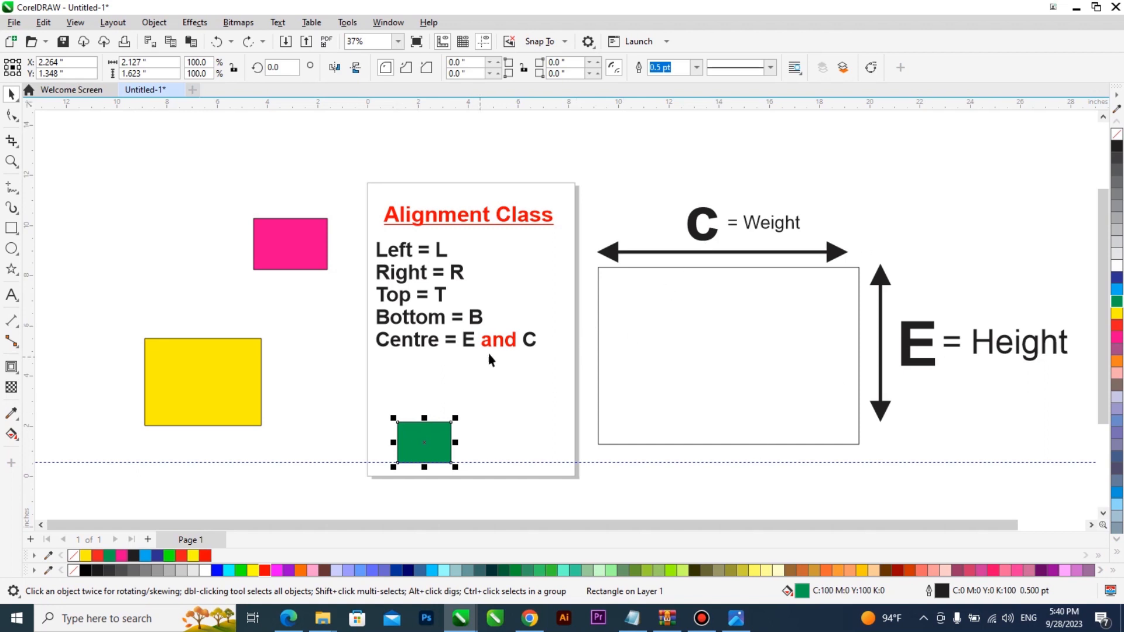
drag(433, 443, 464, 442)
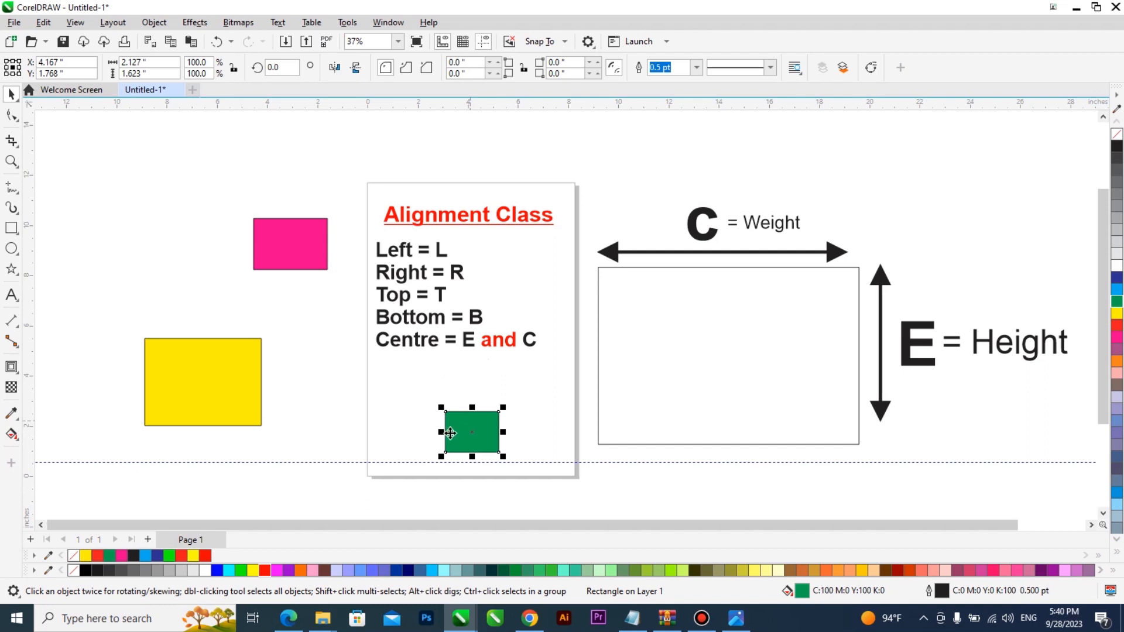
click(417, 464)
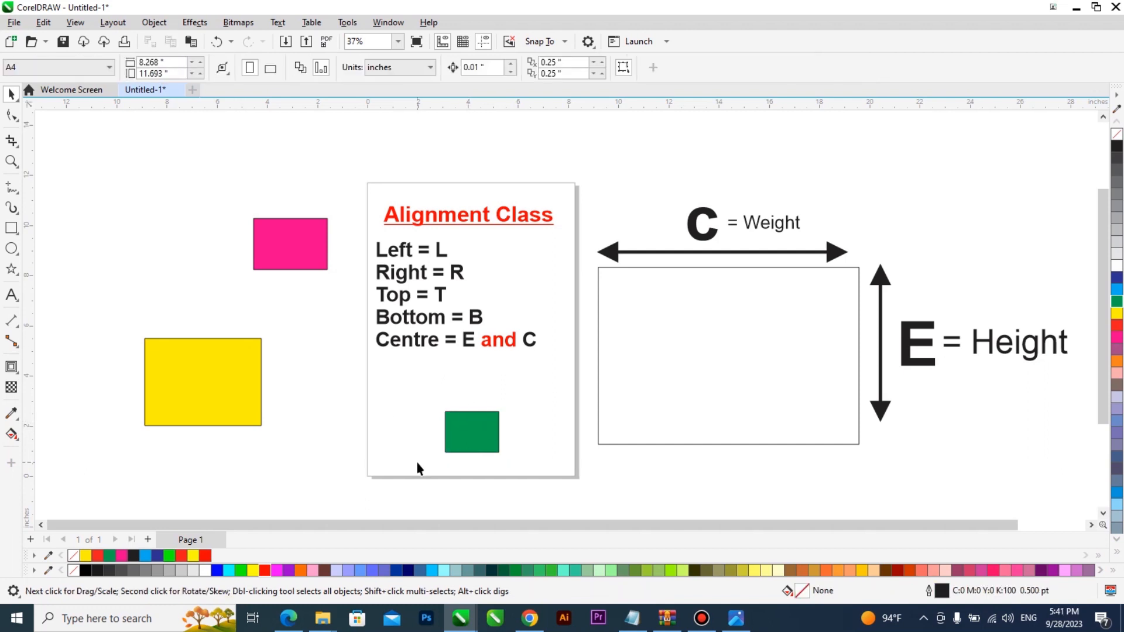
Step: Select the green rectangle together with the large empty C/E rectangle
click(452, 444)
click(665, 338)
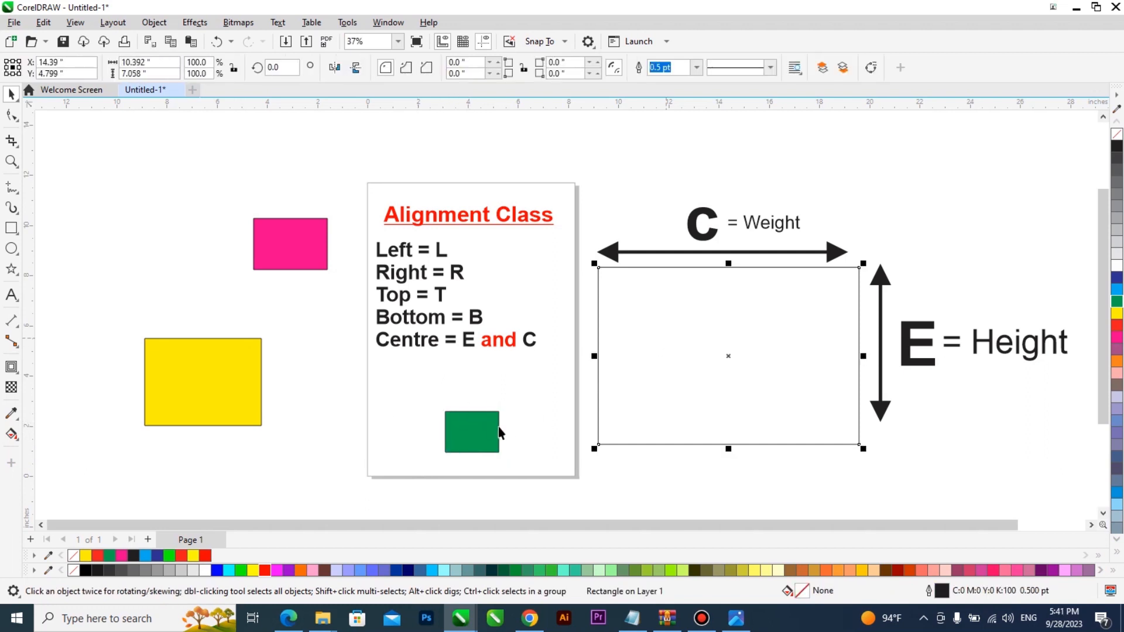
click(485, 427)
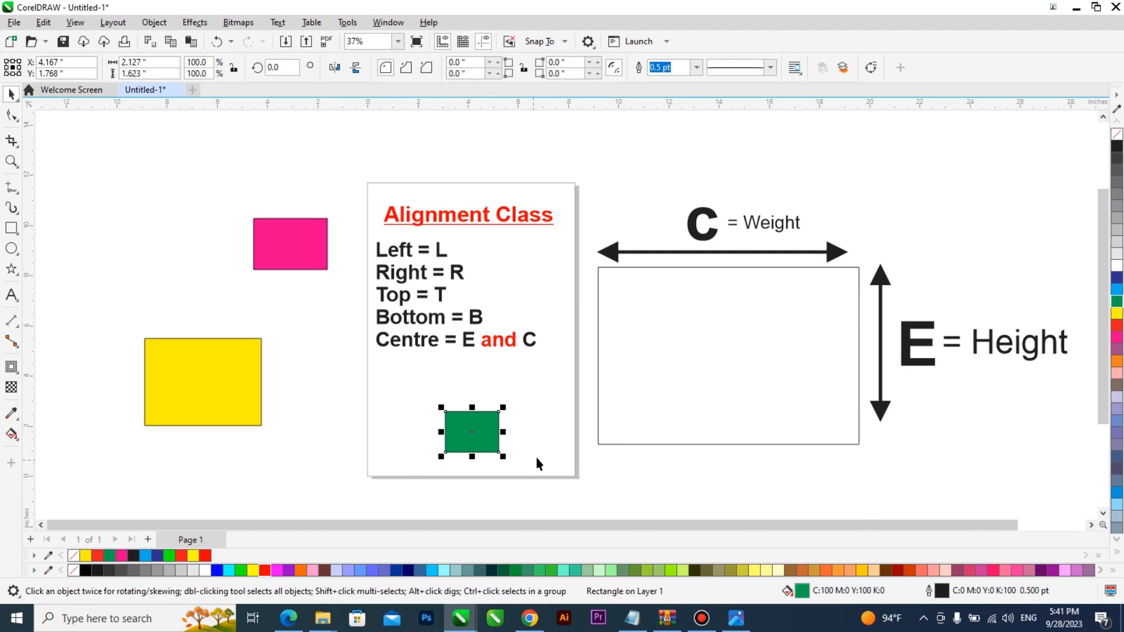
click(671, 371)
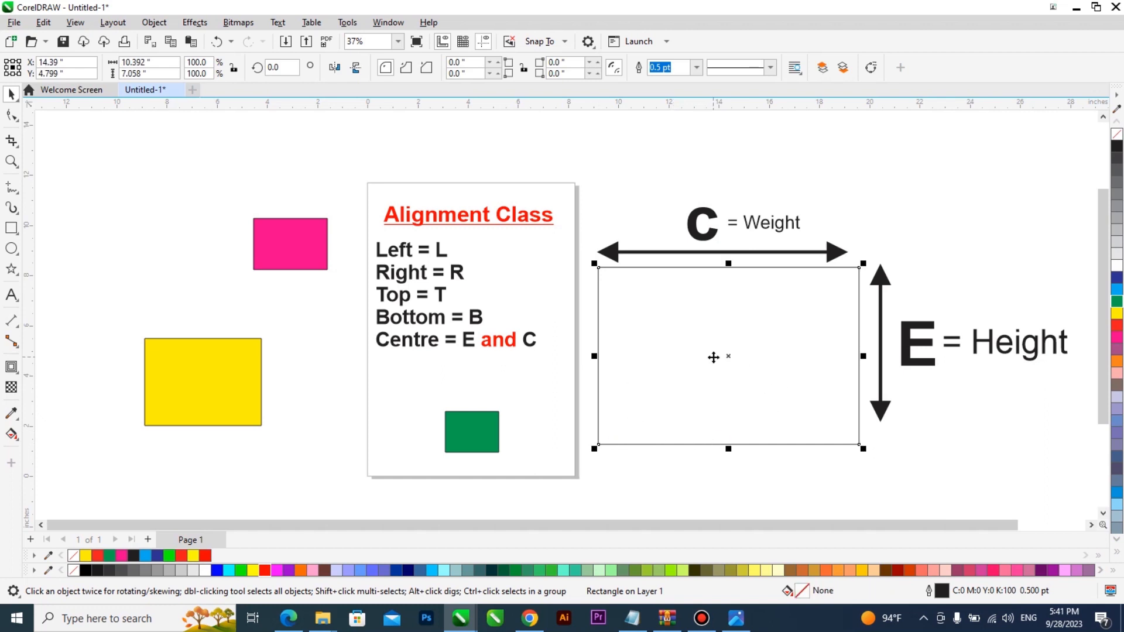
shift+click(480, 437)
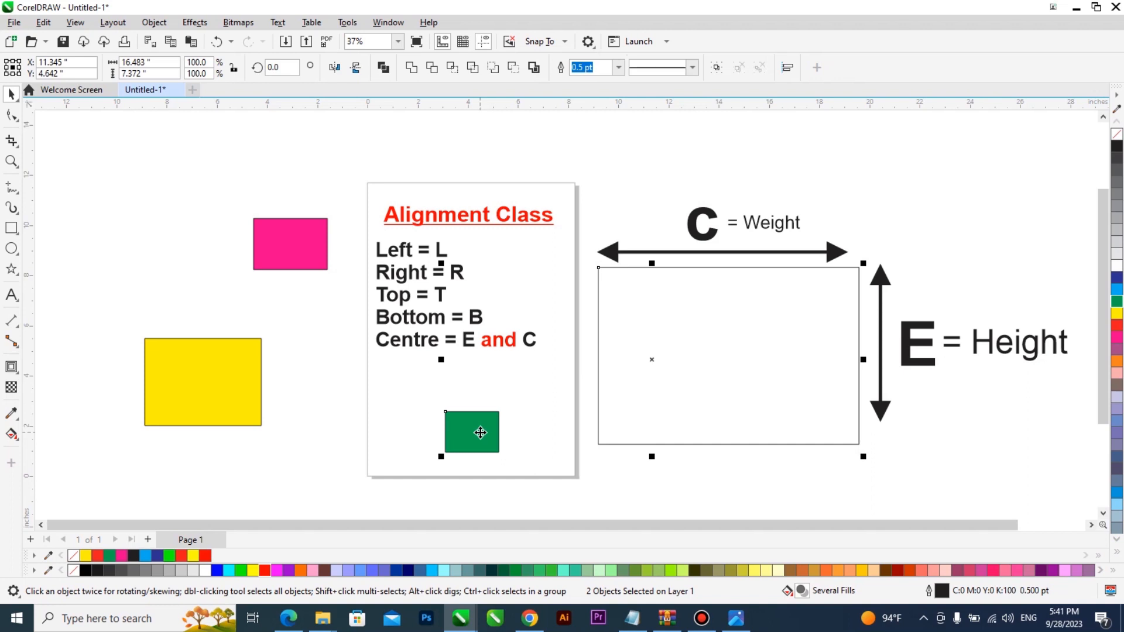
click(497, 449)
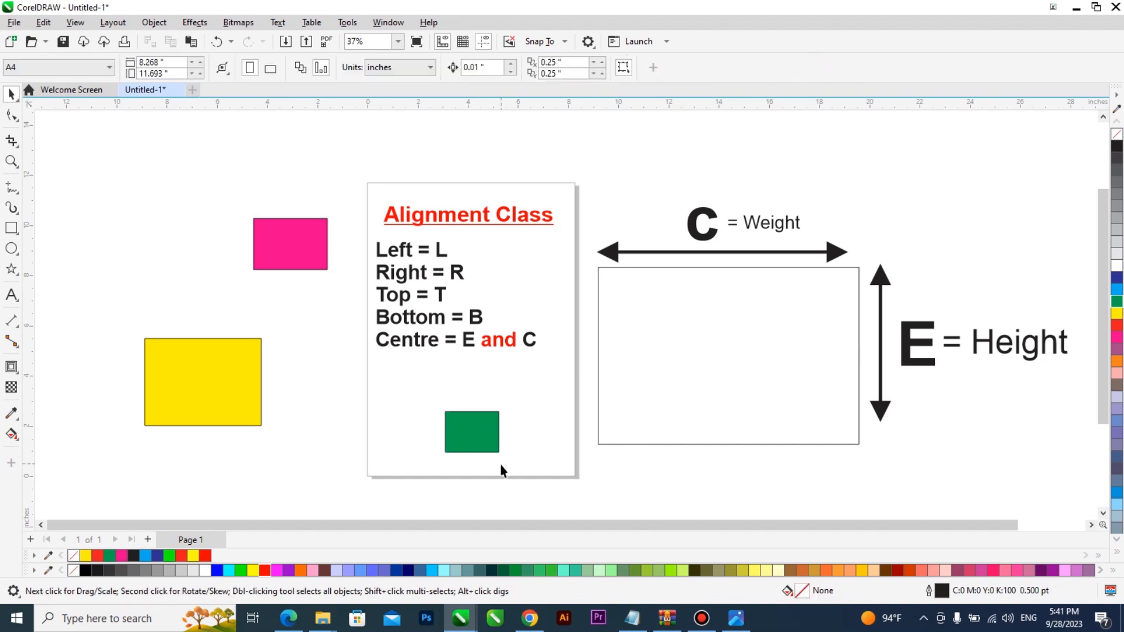
shift+click(708, 336)
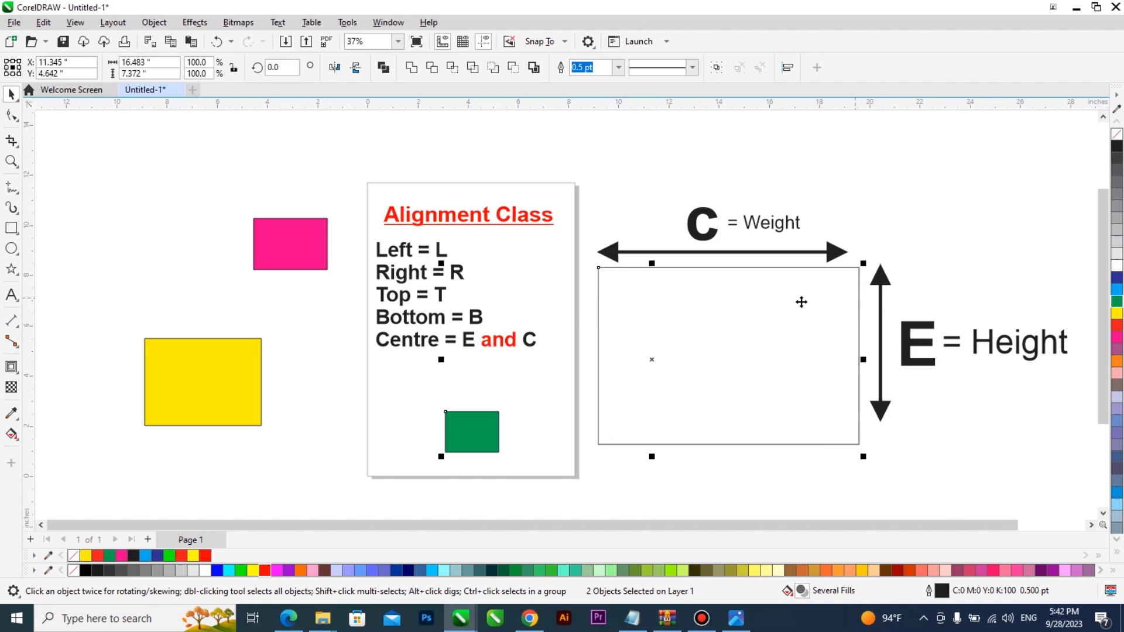
Step: Select the green square, then Shift-add the large empty C/E rectangle
click(460, 227)
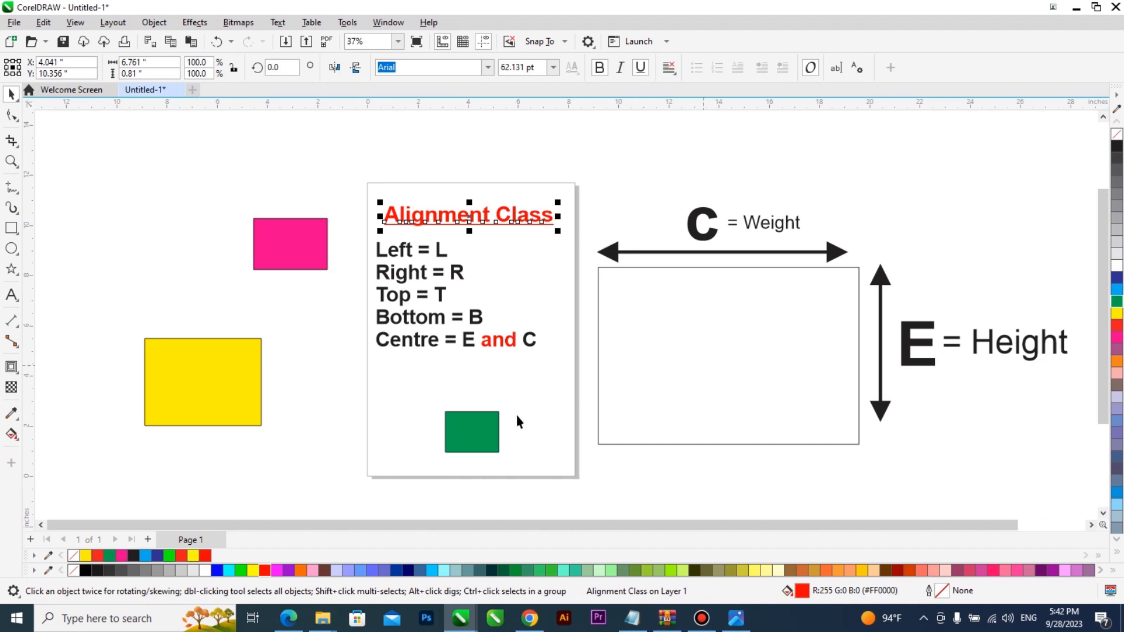
click(494, 433)
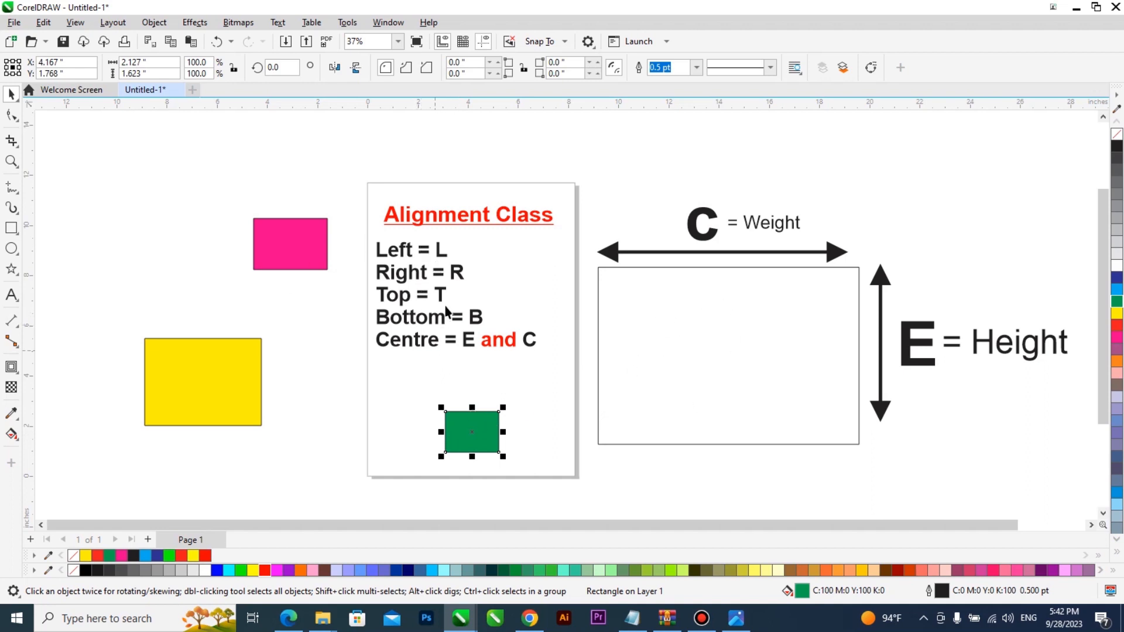
click(732, 337)
click(474, 426)
shift+click(749, 360)
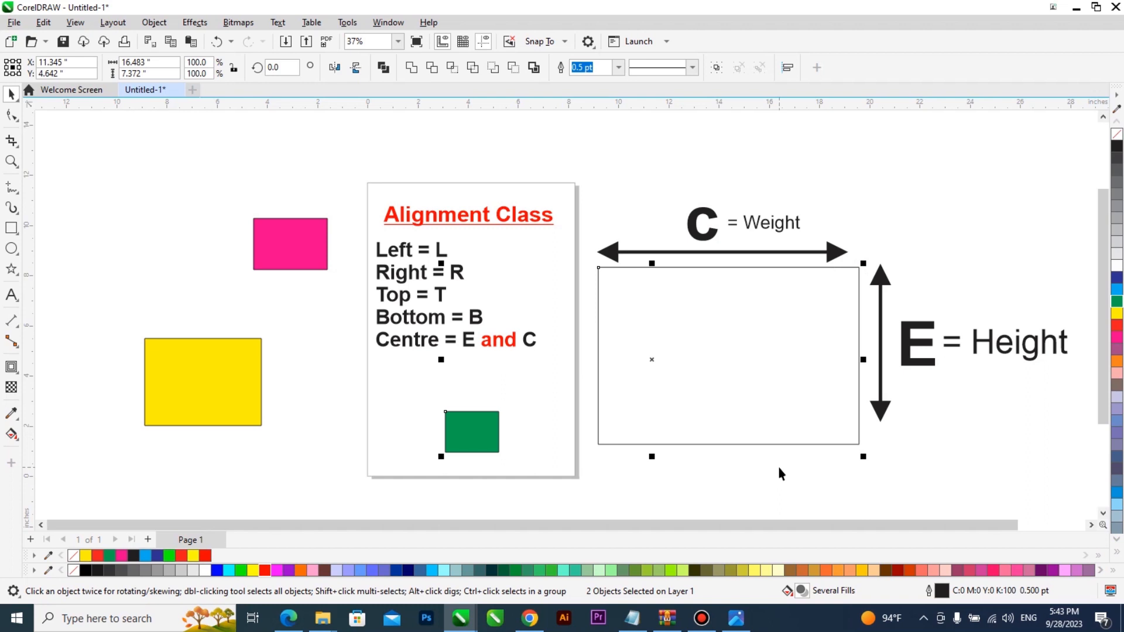
Step: Align the green square left, right, top, then bottom, leaving it bottom-right
key(l)
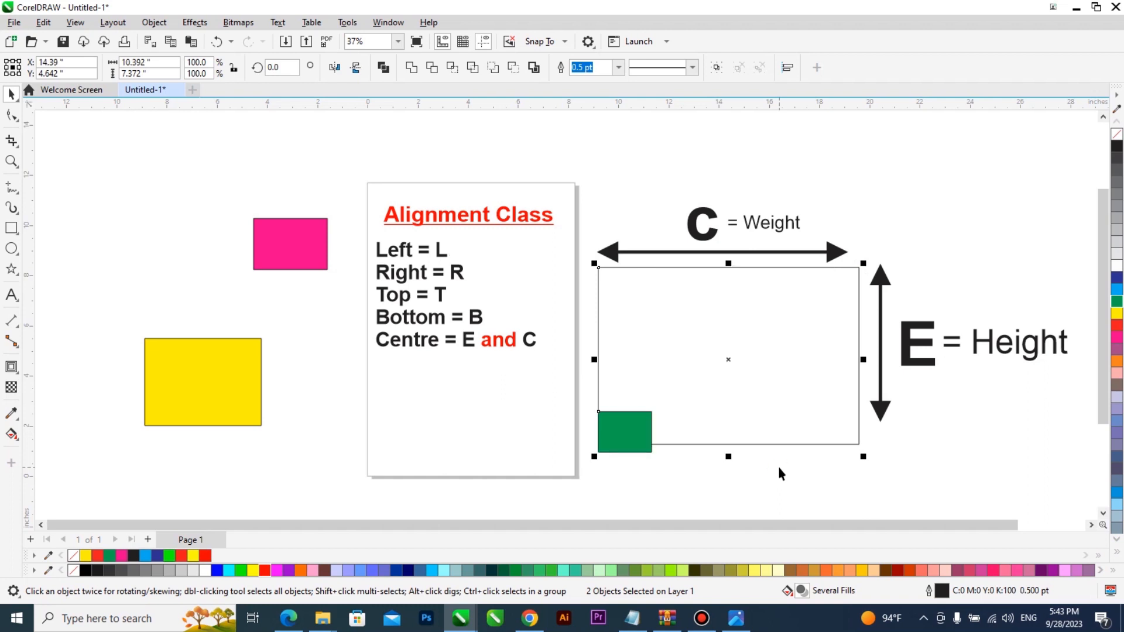
key(r)
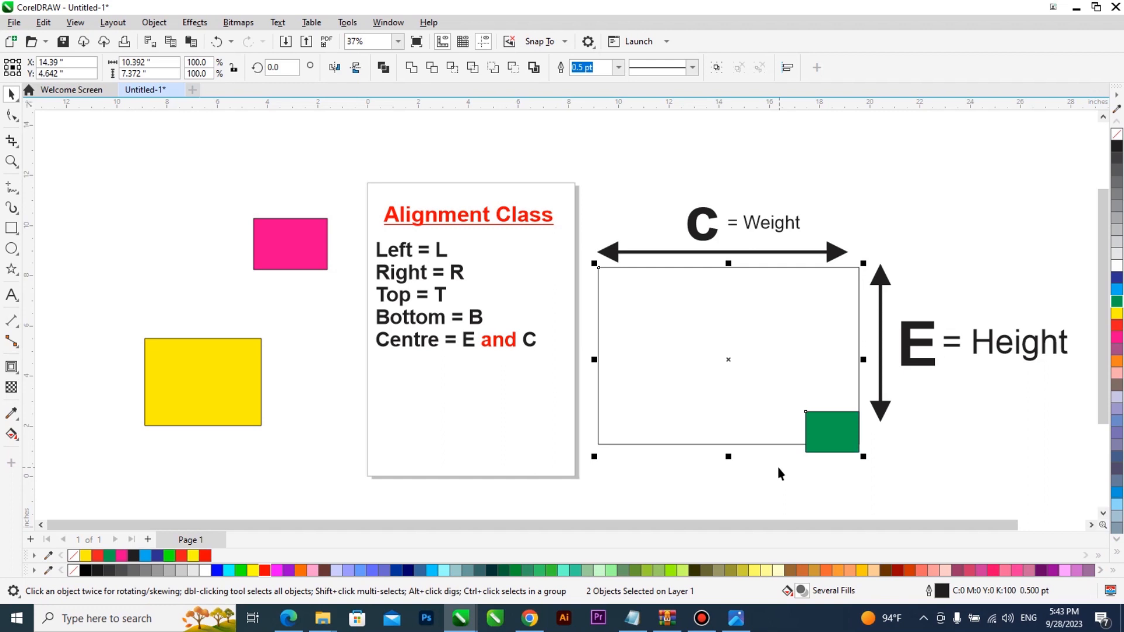
key(t)
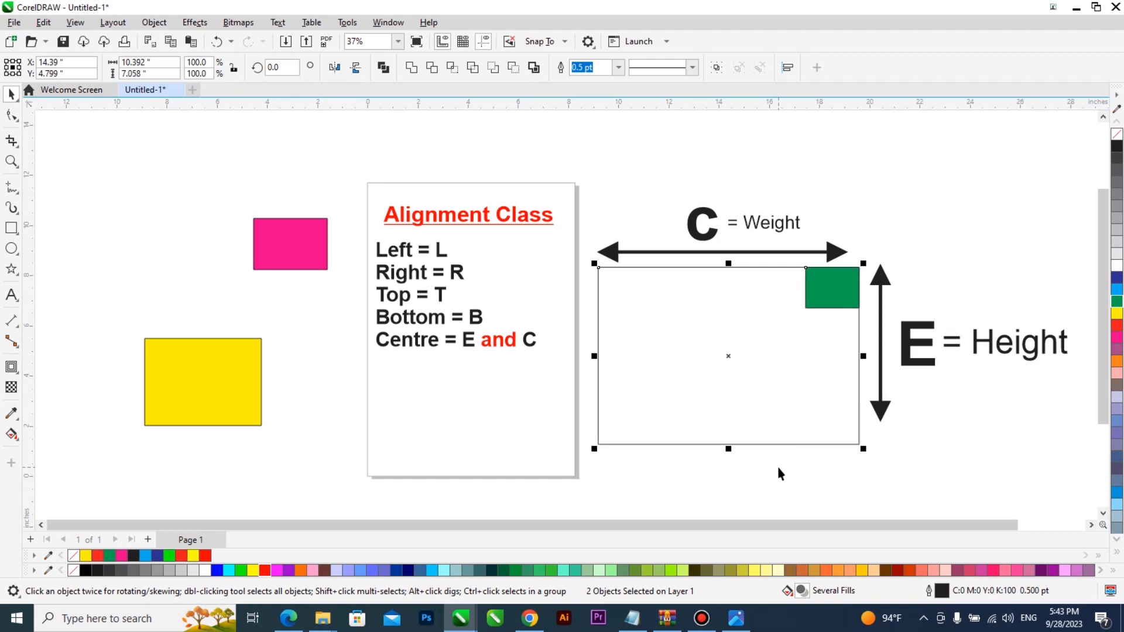
key(b)
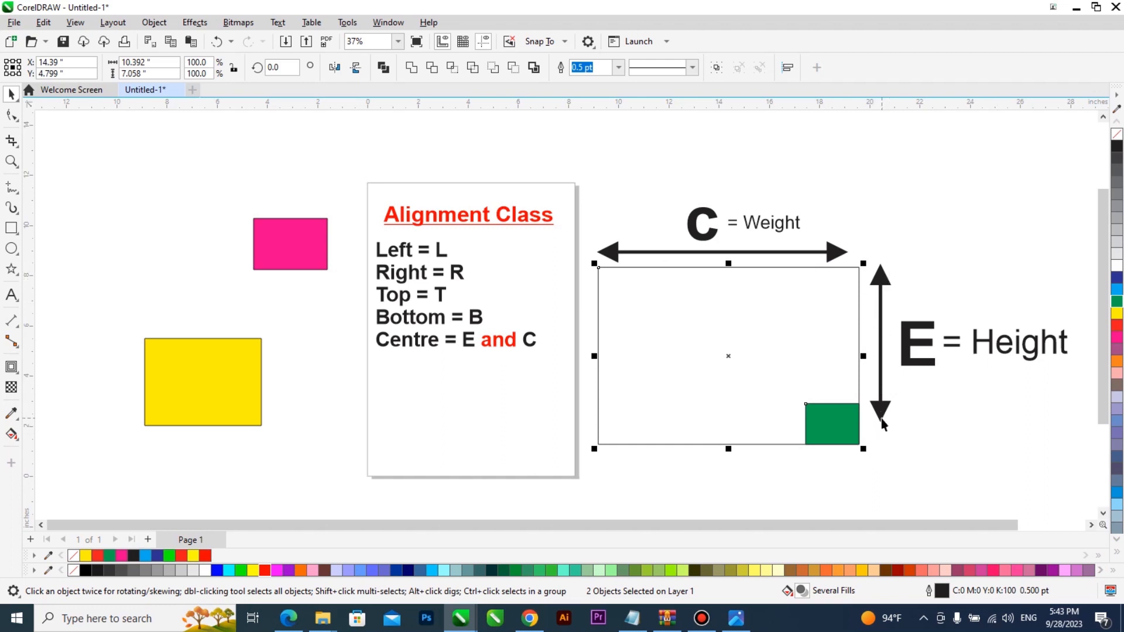
Step: Centre the green square vertically (E) and horizontally (C) in the C/E rectangle
key(e)
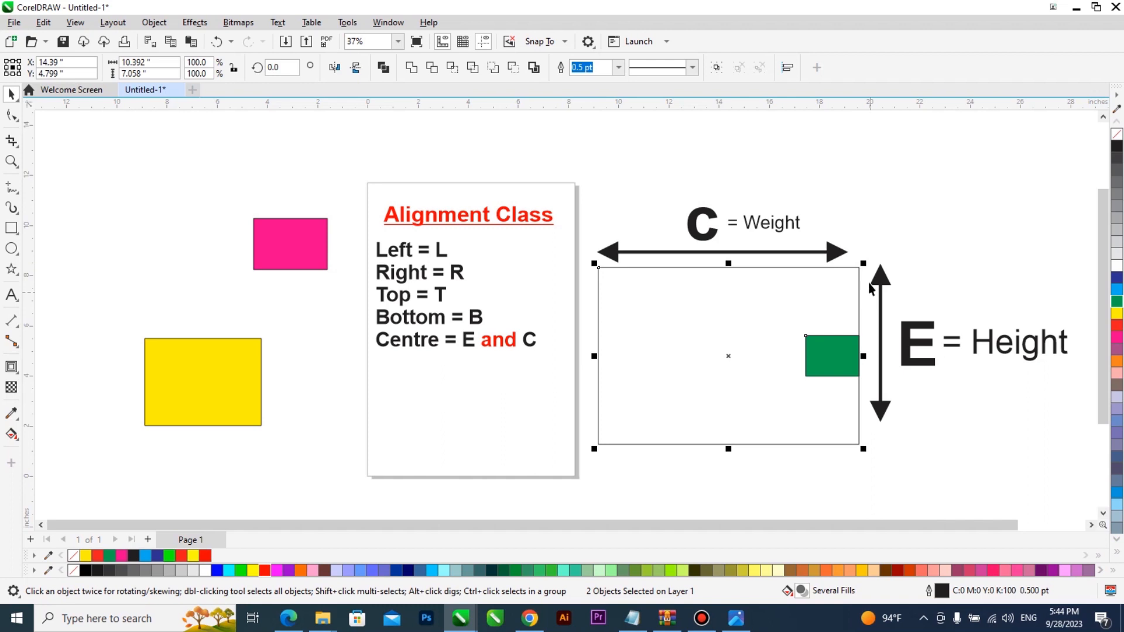
key(c)
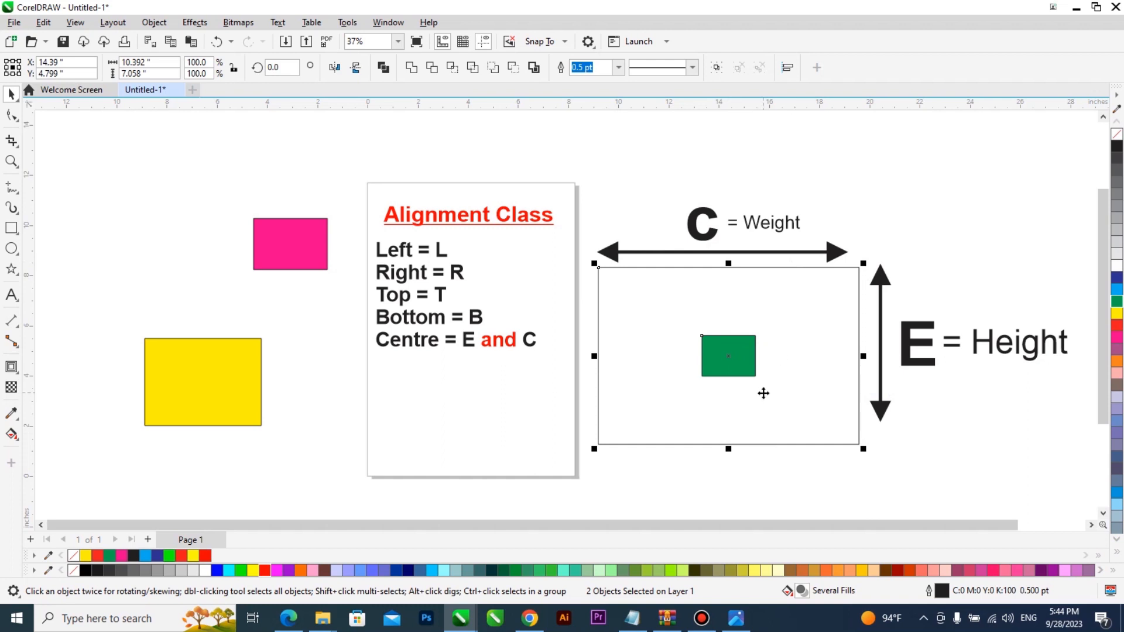
Step: Move the green square back onto the page and scale it down
click(725, 354)
drag(725, 353, 533, 467)
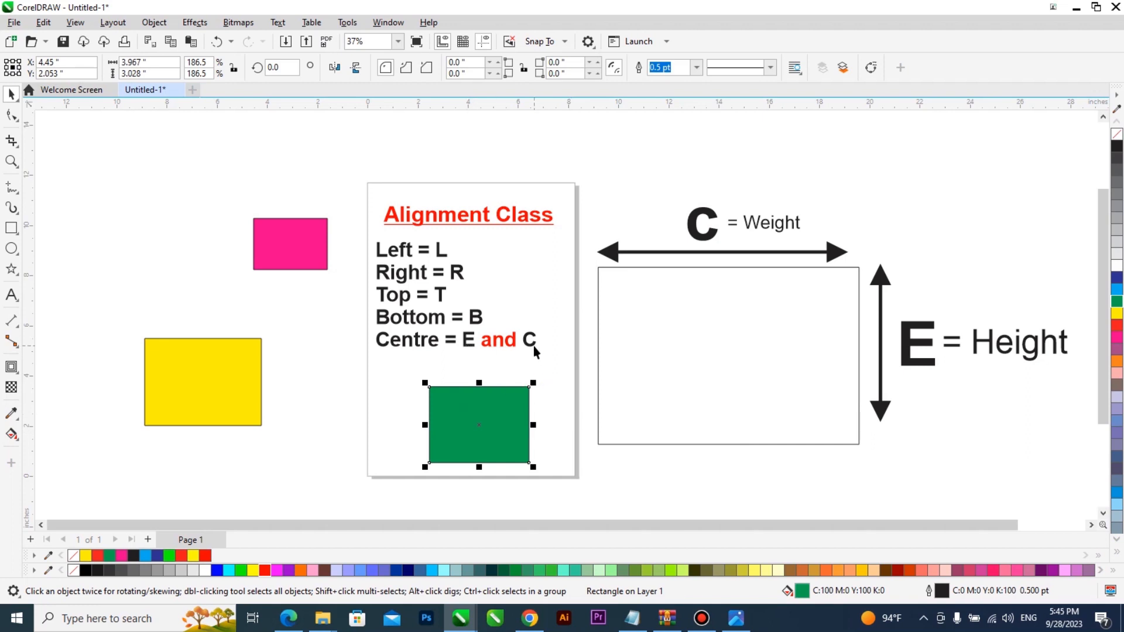
drag(532, 467, 501, 467)
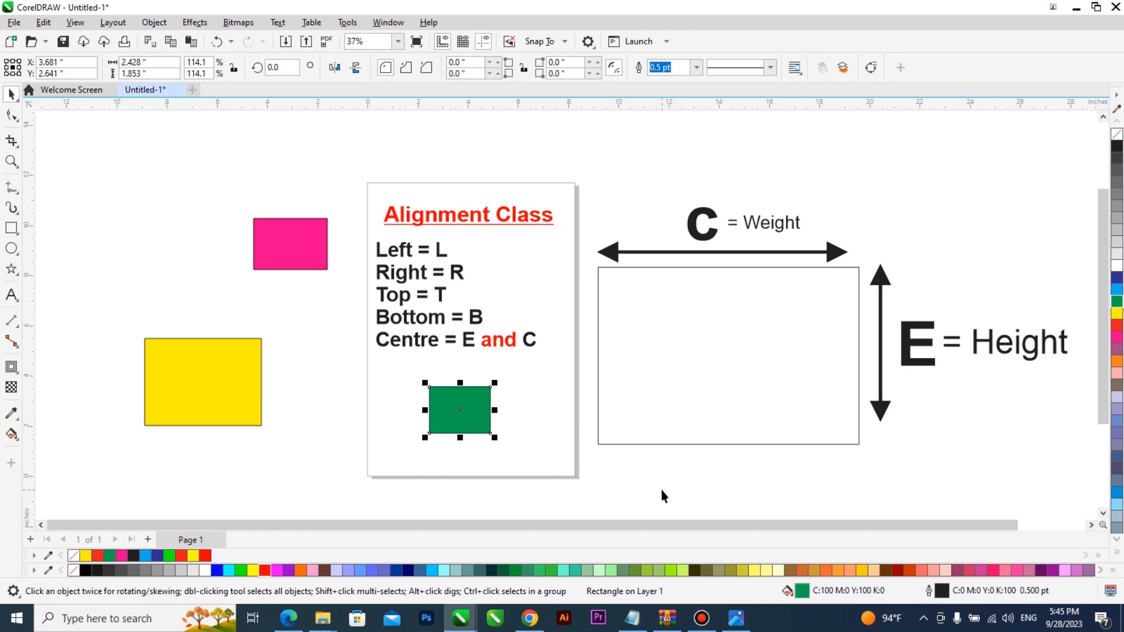
Step: Centre the smaller green square horizontally and vertically in the C/E rectangle
shift+click(700, 394)
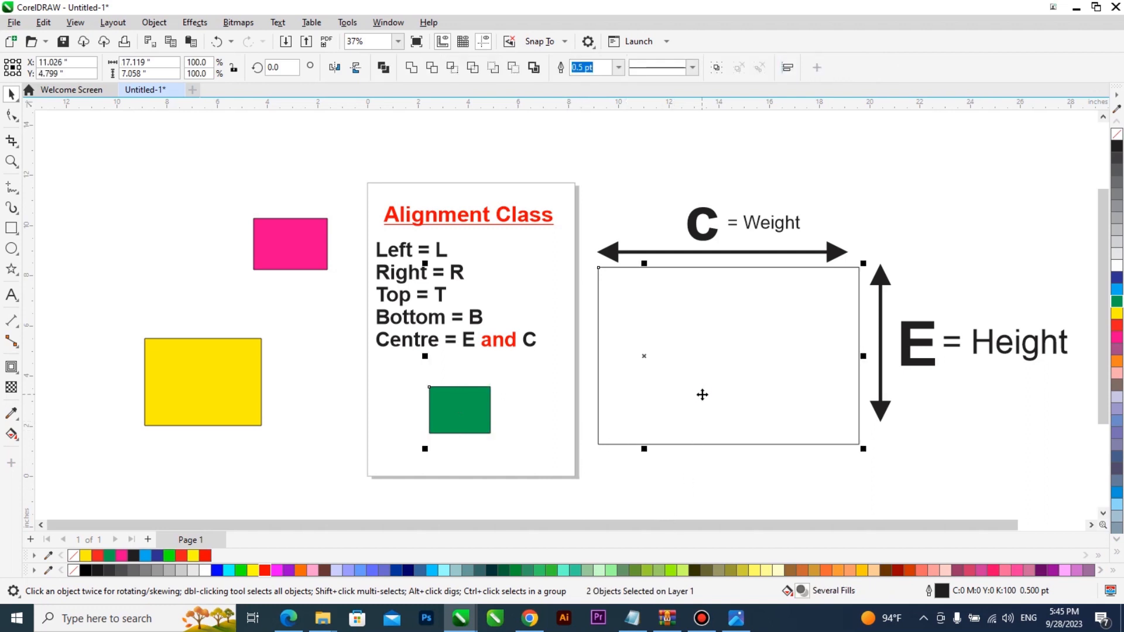
key(c)
key(e)
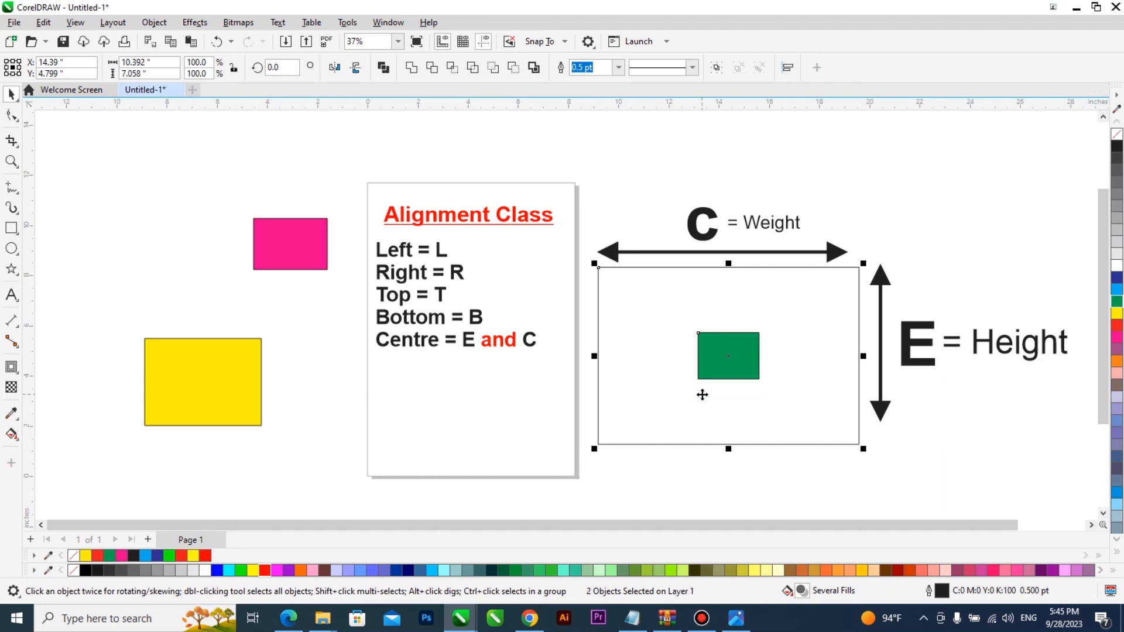
Step: Delete the green square from the drawing
key(Escape)
click(714, 348)
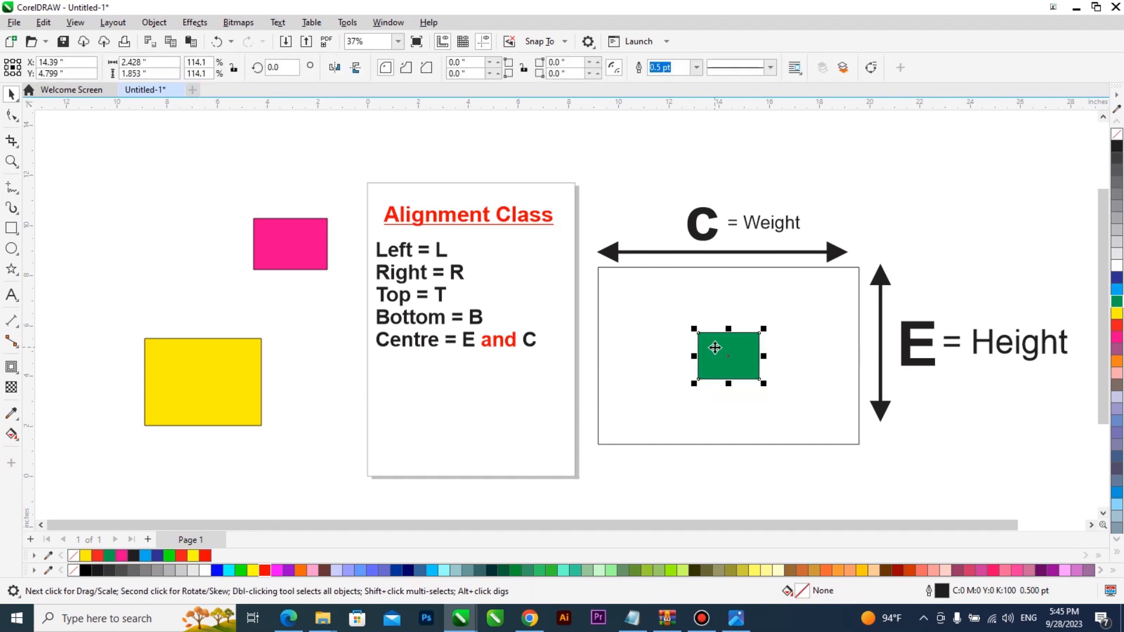
key(Delete)
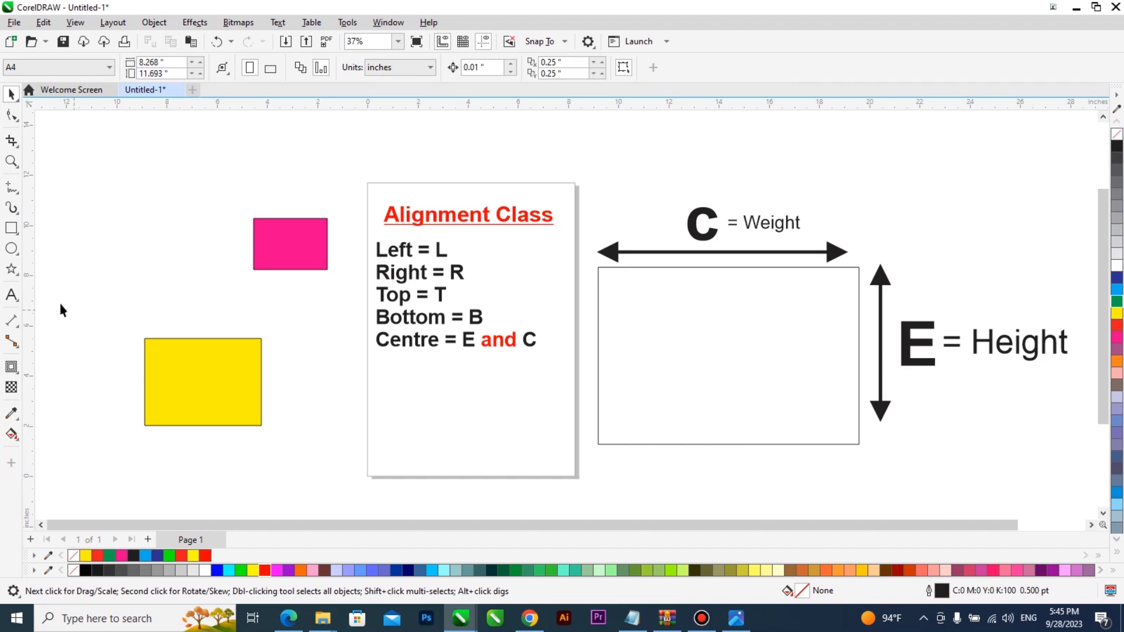
Step: Add the text 'Guest Minister' low on the page
click(12, 295)
click(407, 404)
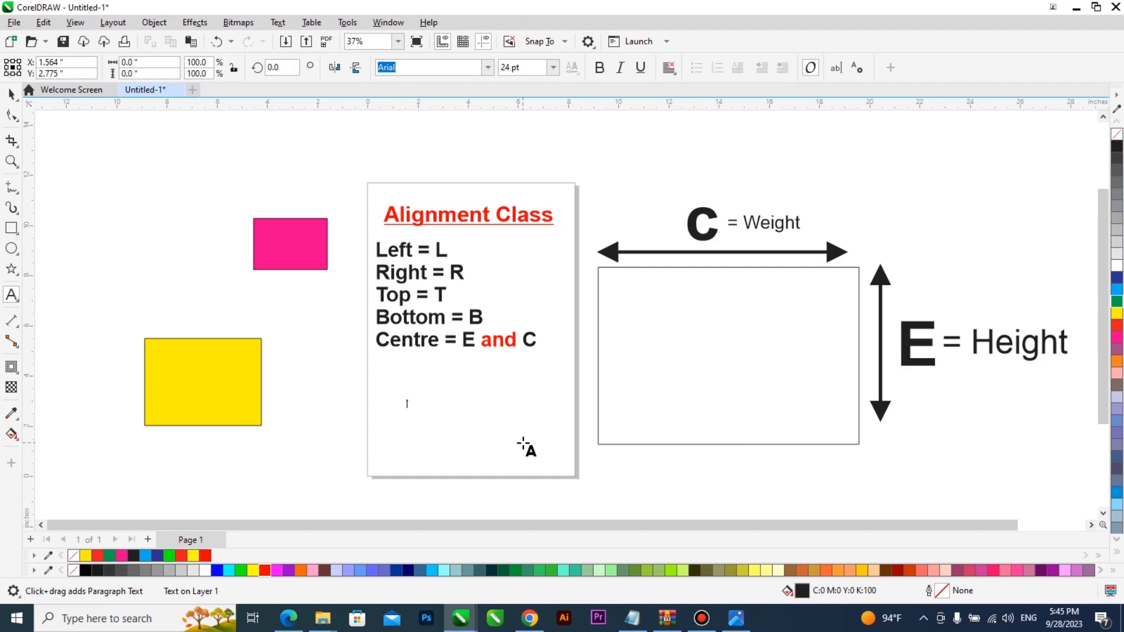
text(Guest Minister)
key(ctrl+space)
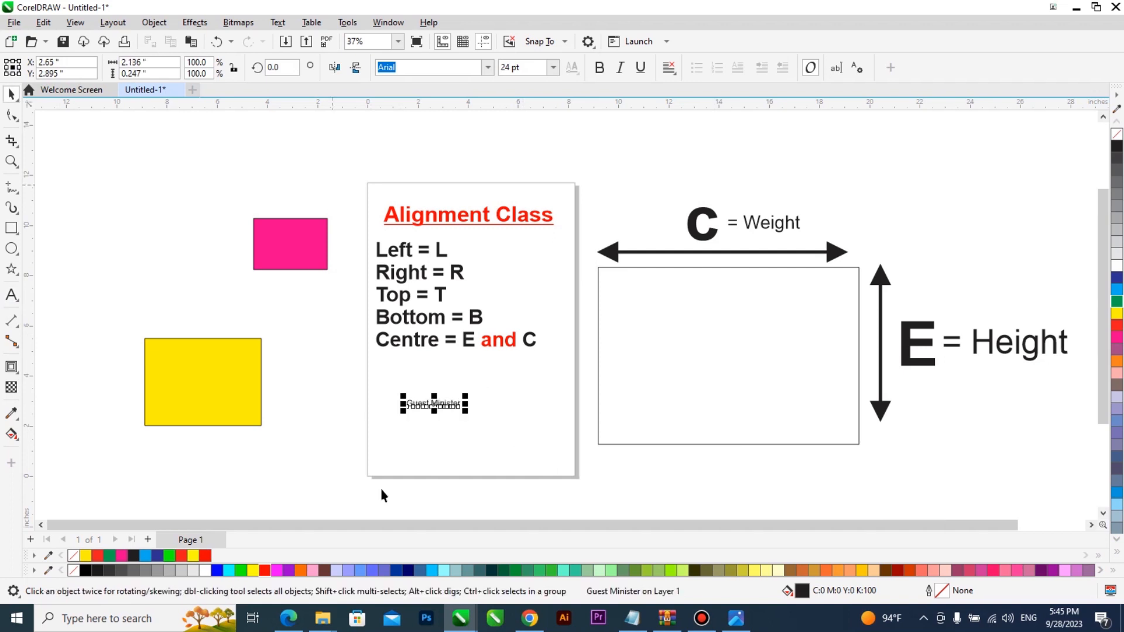
Step: Add the pastor's name beside the page and 'Junior Pastor' below the rectangle
key(F8)
click(263, 457)
text(Psf)
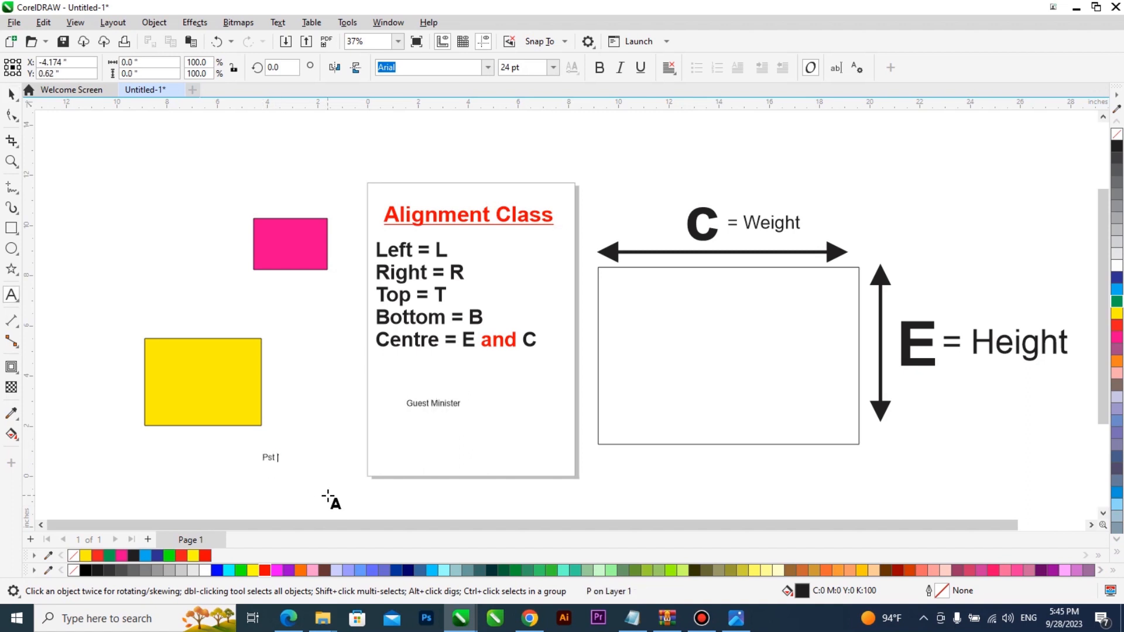
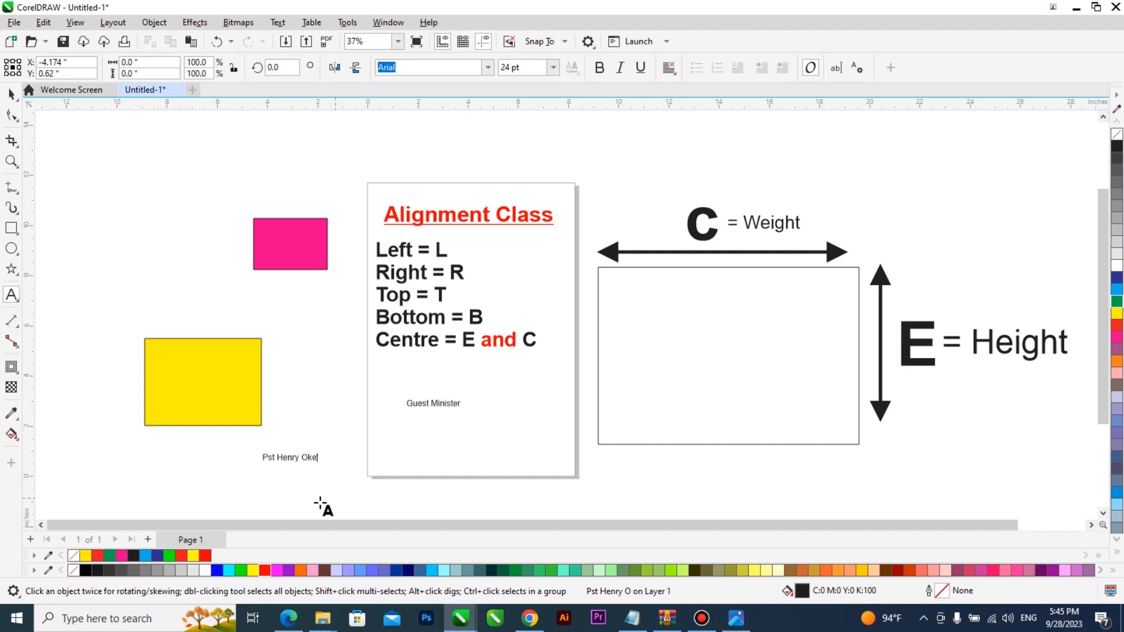
click(674, 454)
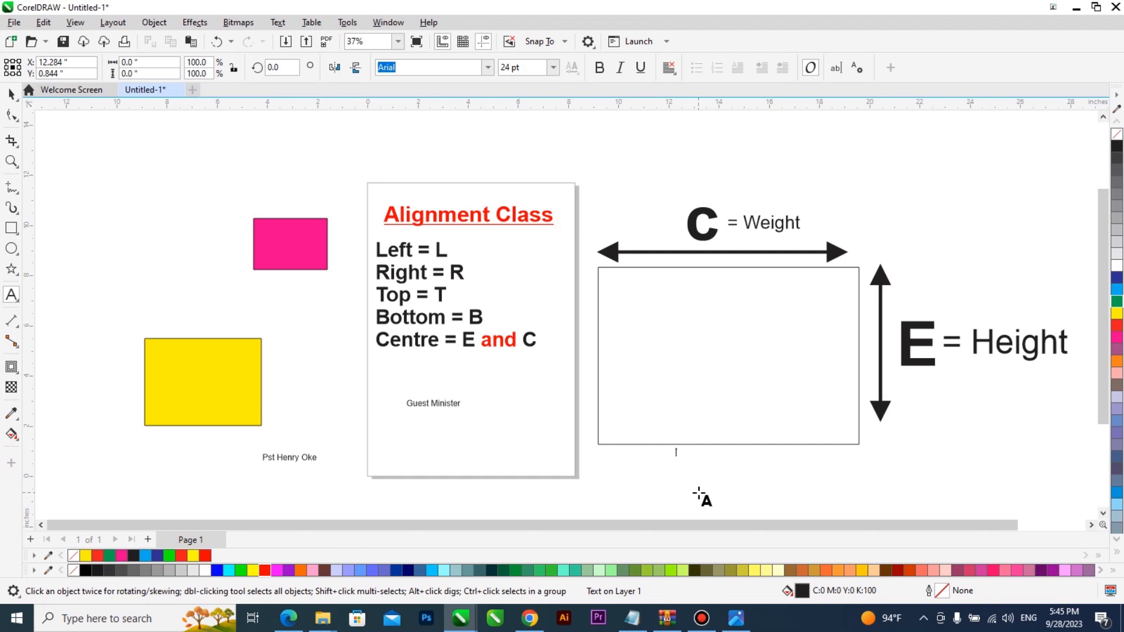
text(Junior Pastor)
key(ctrl+space)
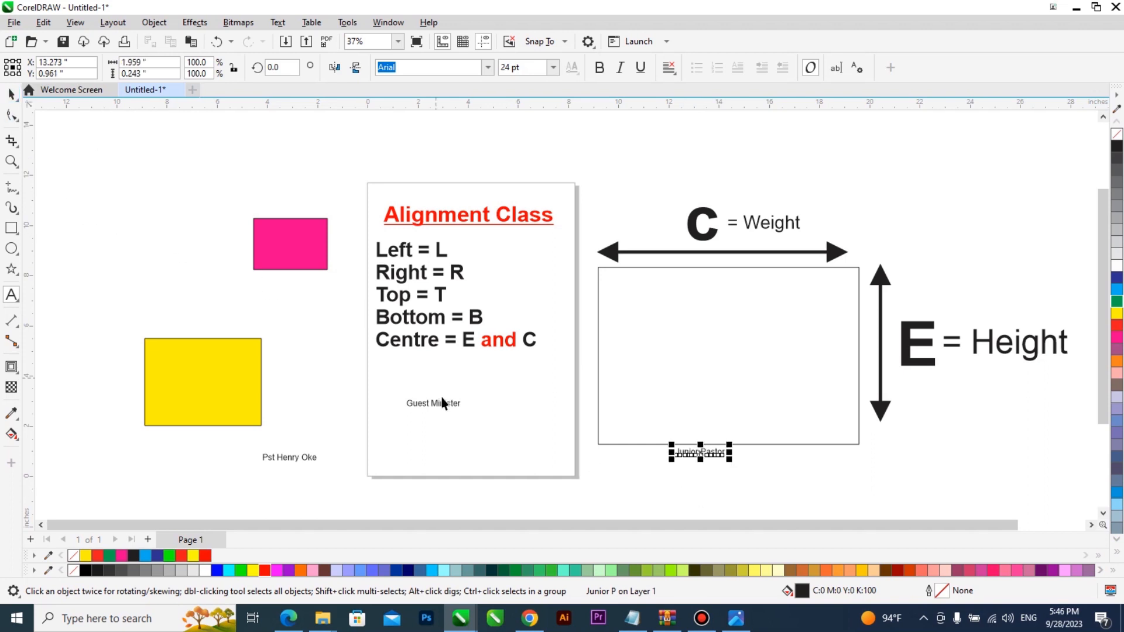
Step: Enlarge 'Guest Minister' and make it bold
click(442, 404)
drag(465, 411, 553, 462)
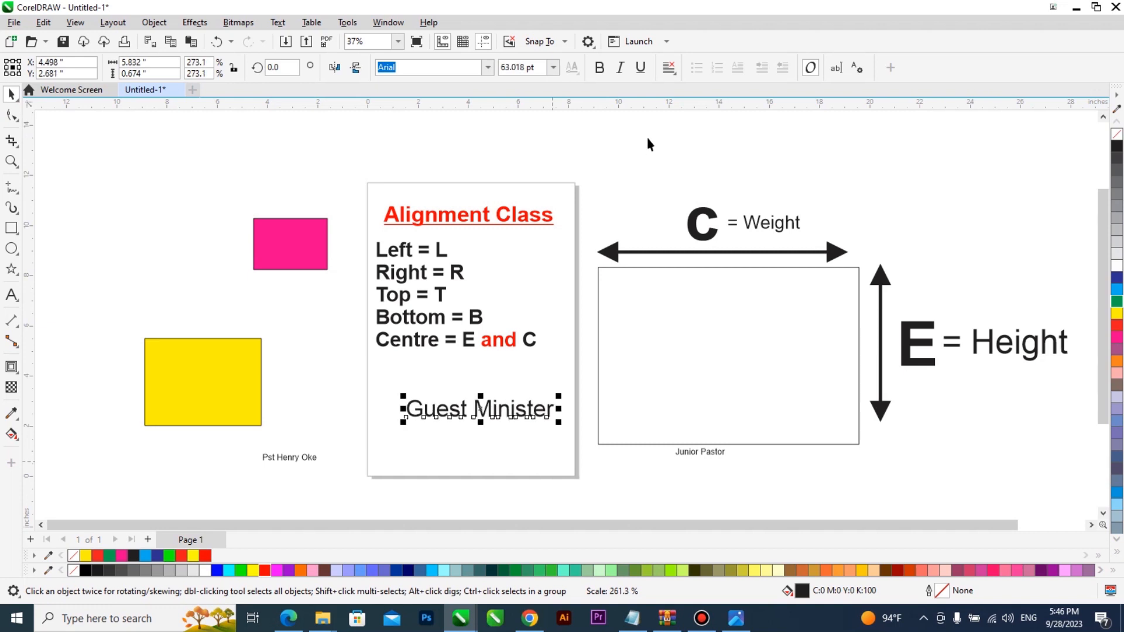
click(598, 67)
click(620, 68)
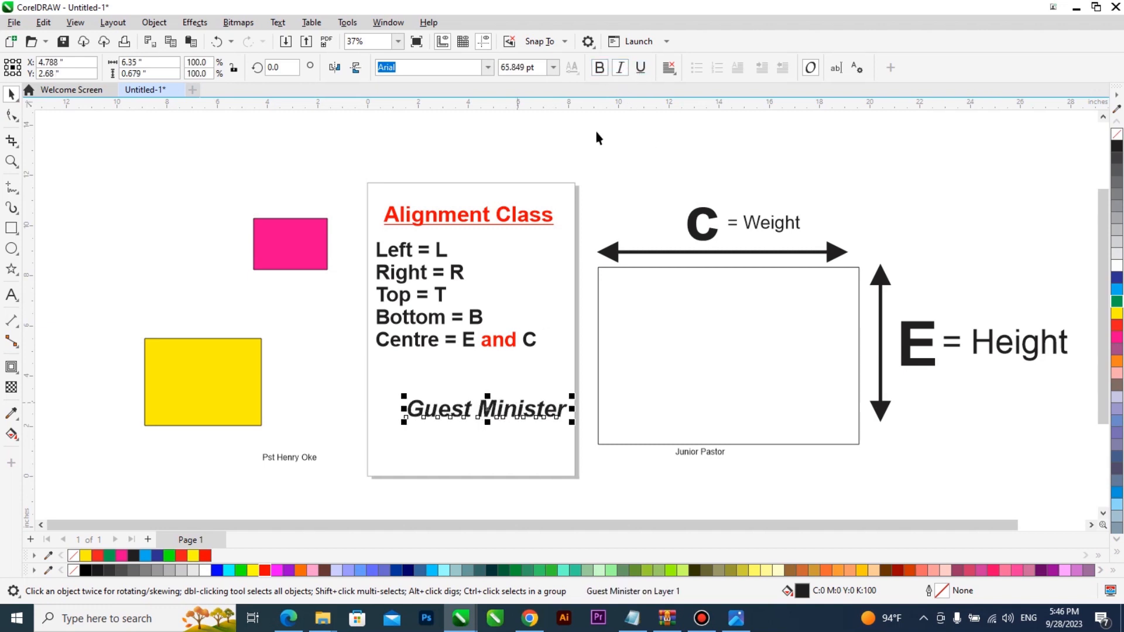
click(619, 67)
click(599, 68)
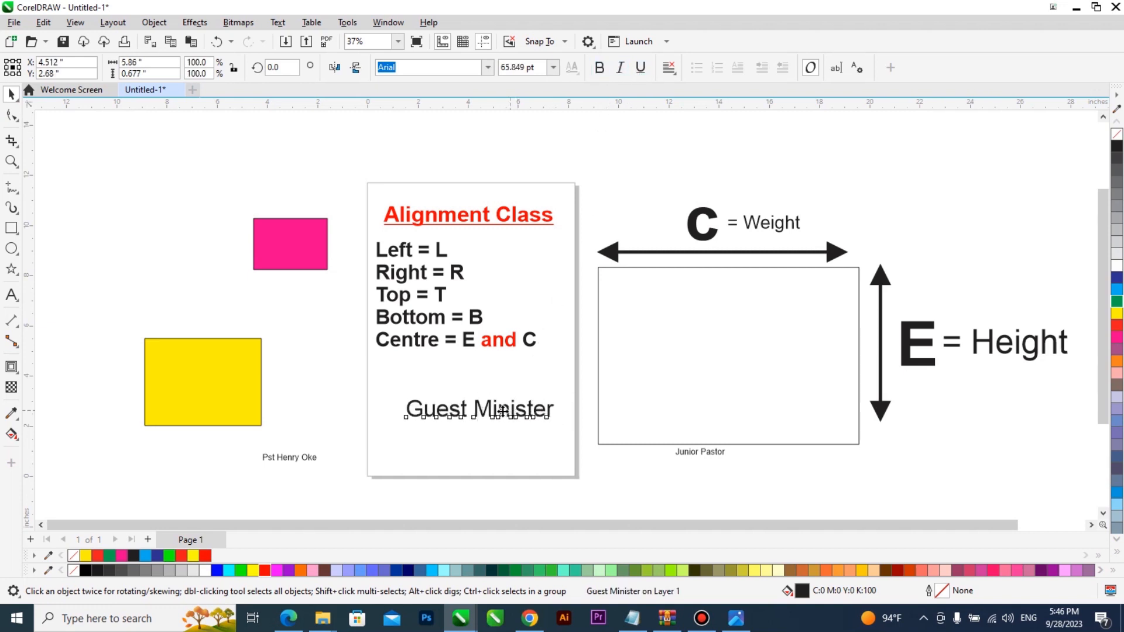
click(599, 67)
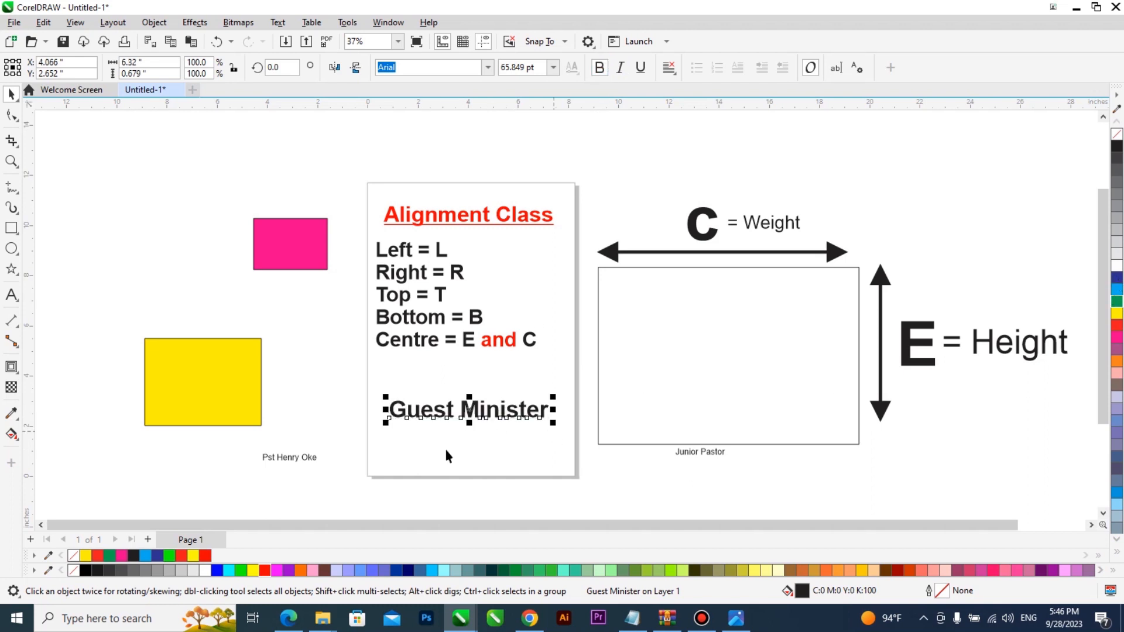
Step: Enlarge 'Junior Pastor' and move it below the page for now
click(702, 453)
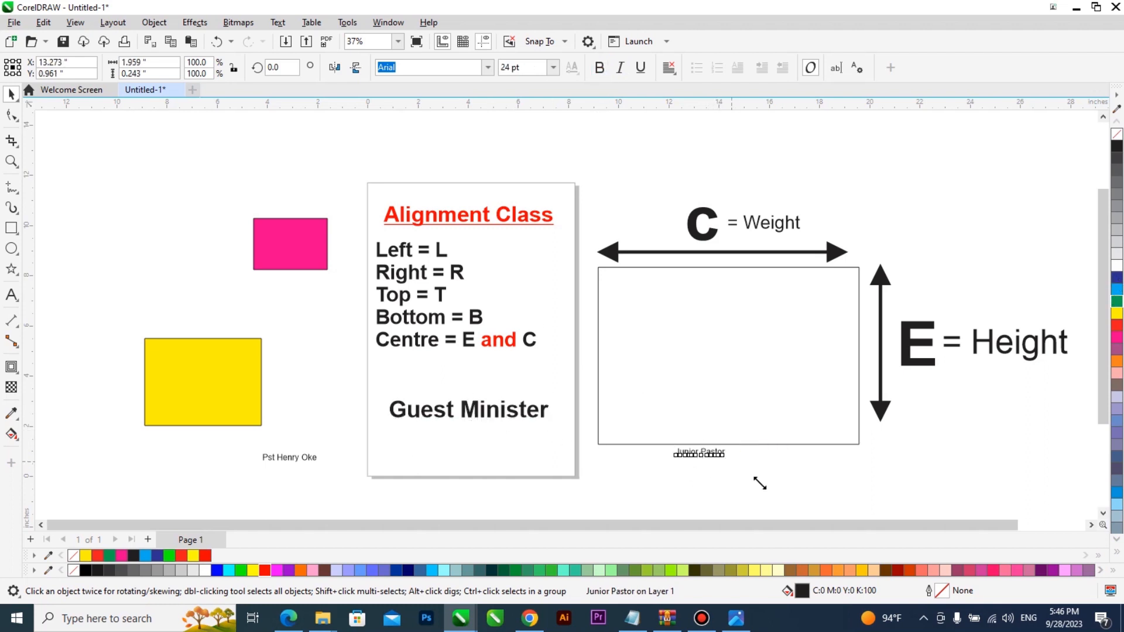
click(291, 459)
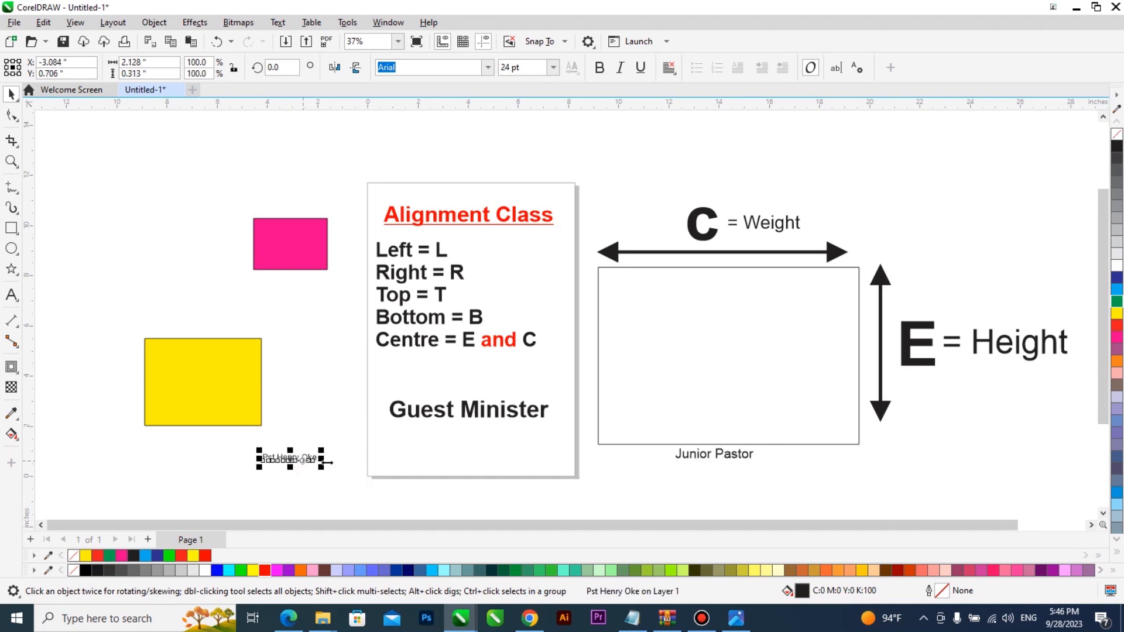
click(463, 413)
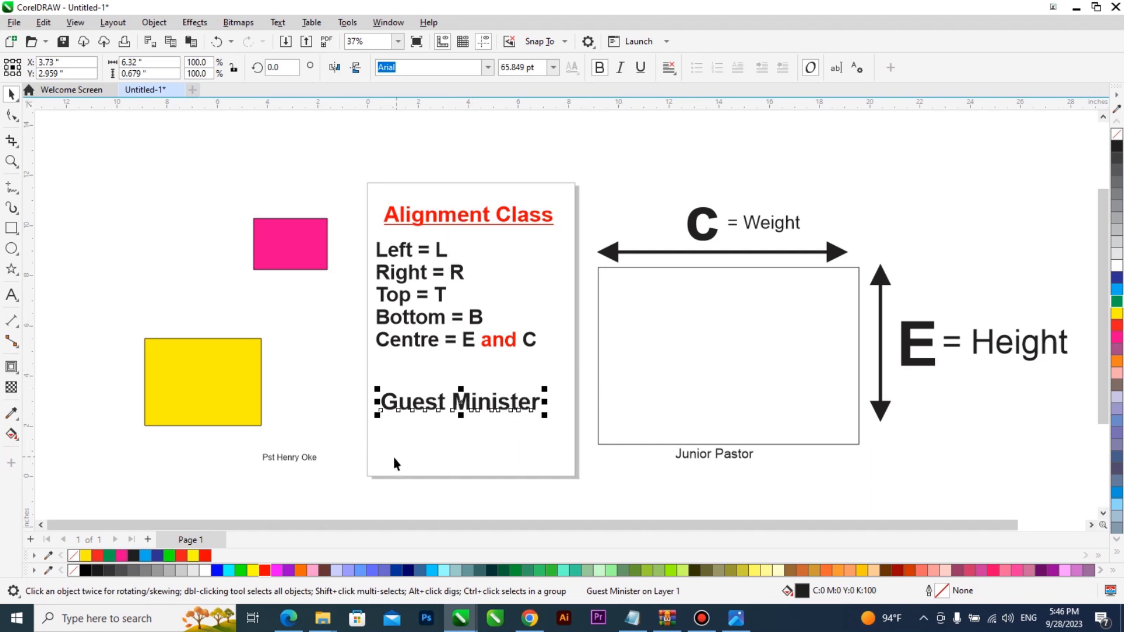
click(752, 459)
drag(756, 464, 499, 431)
drag(308, 456, 365, 438)
drag(446, 423, 451, 486)
Step: Enlarge the pastor's name and centre it under 'Guest Minister', 'Junior Pastor' beneath
click(364, 438)
drag(378, 446, 511, 438)
drag(497, 488, 501, 453)
scroll(501, 452, up, 4)
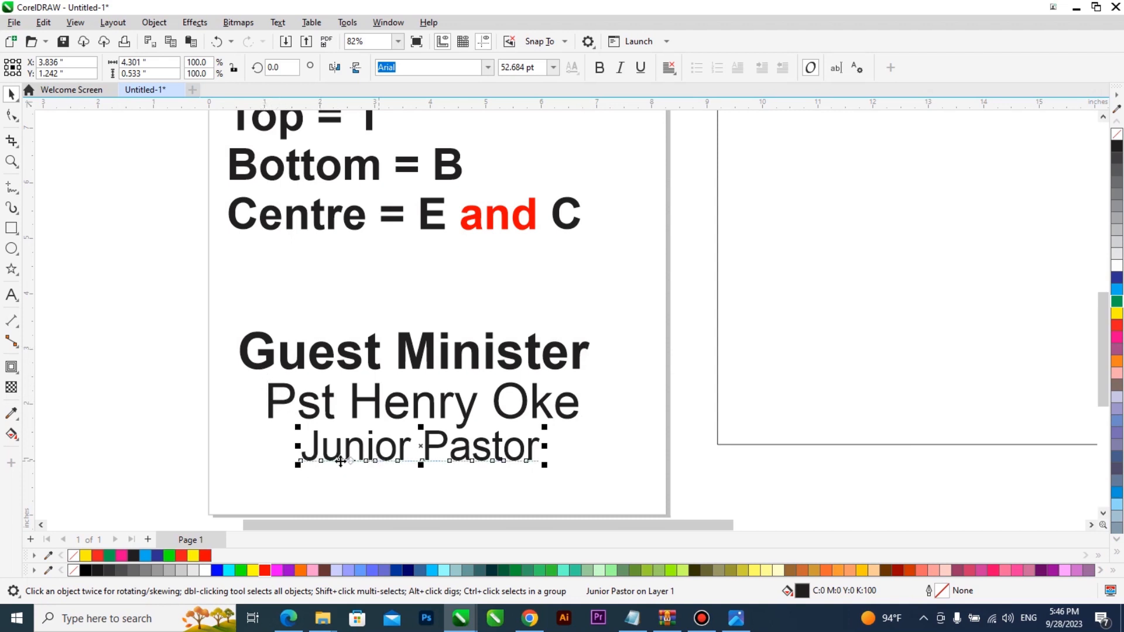
Step: Shrink 'Guest Minister' to about 34.7 pt and centre it on the page
scroll(404, 394, down, 2)
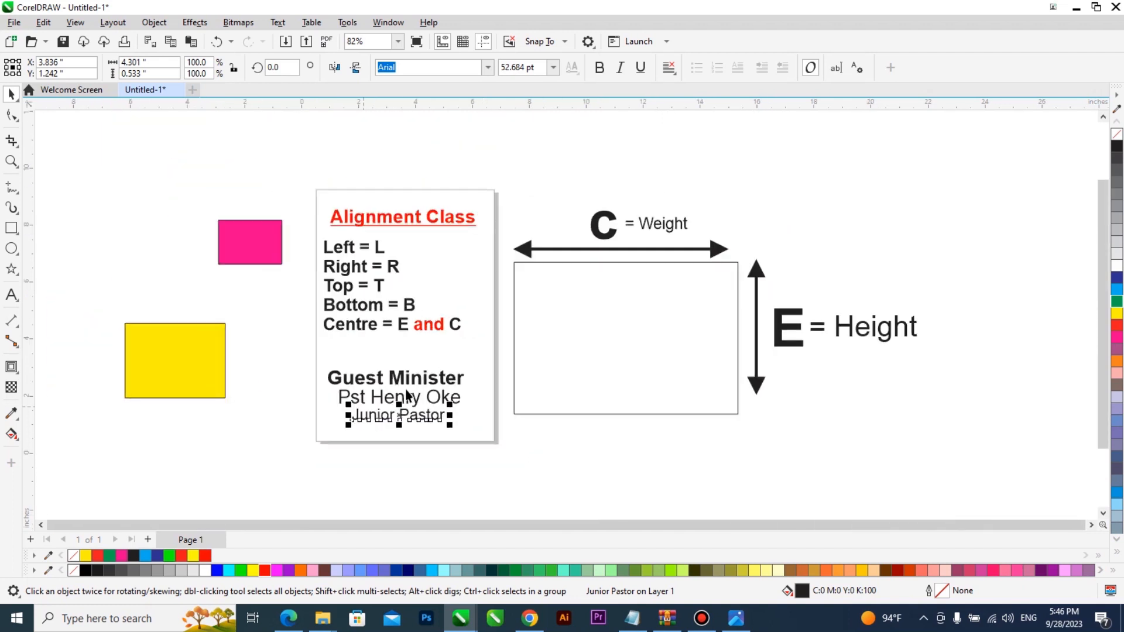
scroll(406, 394, up, 2)
click(428, 381)
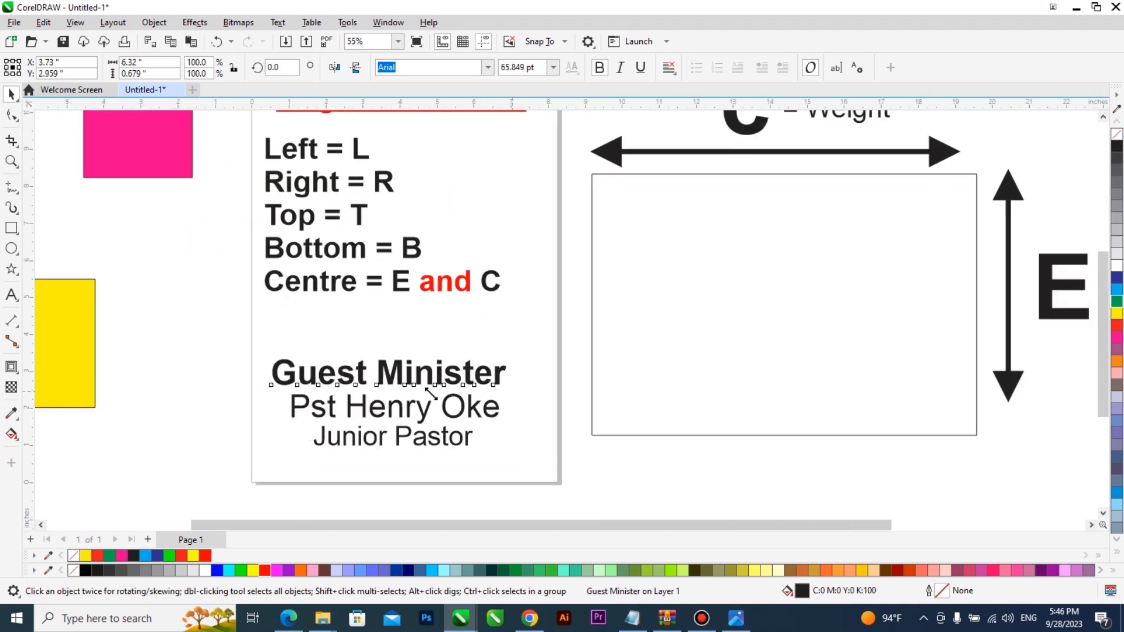
drag(430, 394, 384, 376)
key(e)
Step: Bold the pastor's name line and colour 'Guest Minister' red
click(427, 413)
key(ctrl+b)
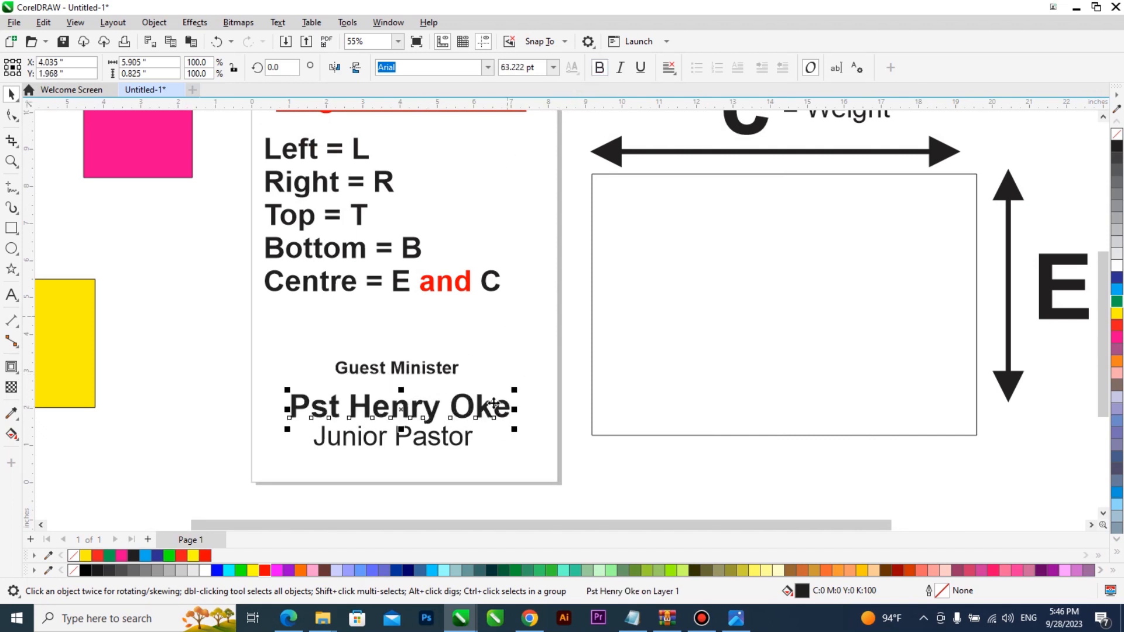
click(430, 381)
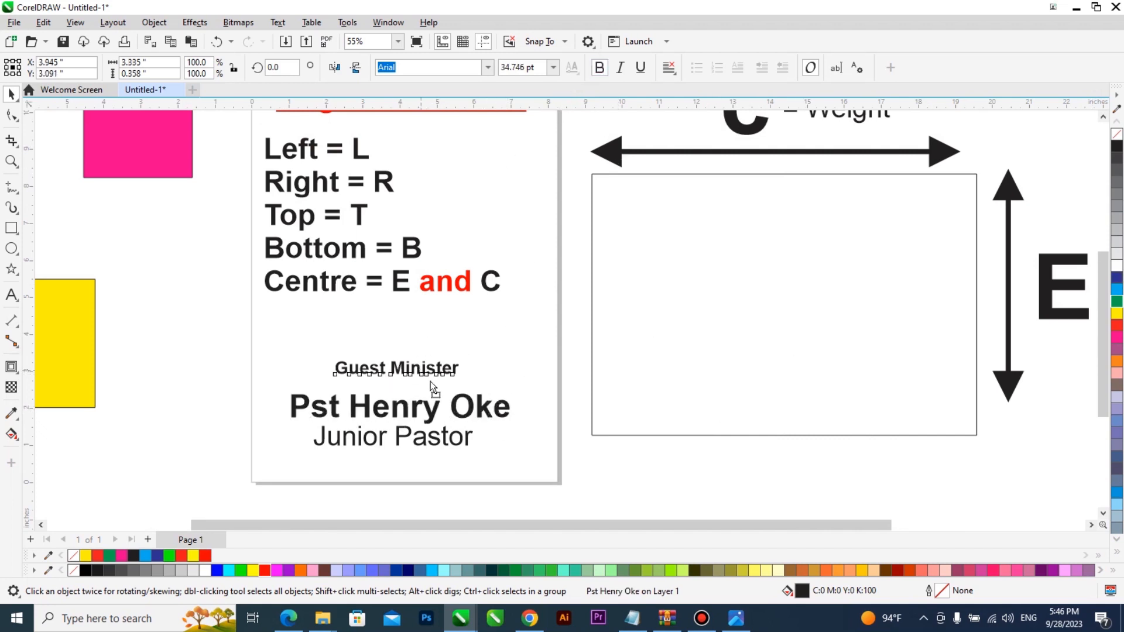
drag(430, 386, 441, 397)
click(253, 571)
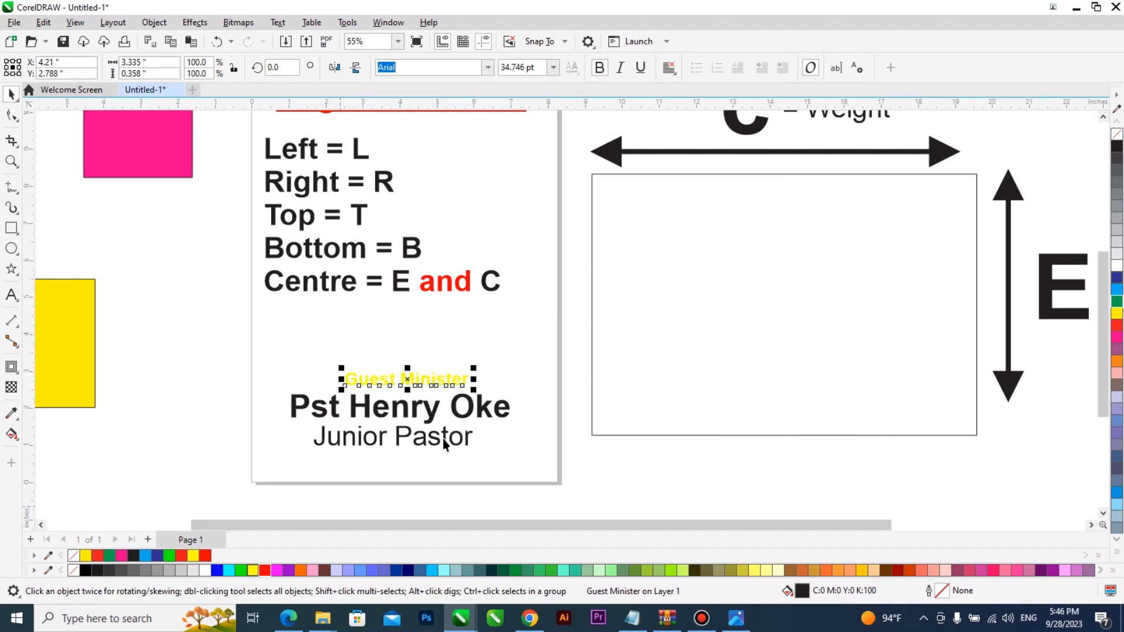
click(265, 571)
Step: Nudge the name line up and keep it black after trying red
drag(402, 416, 405, 411)
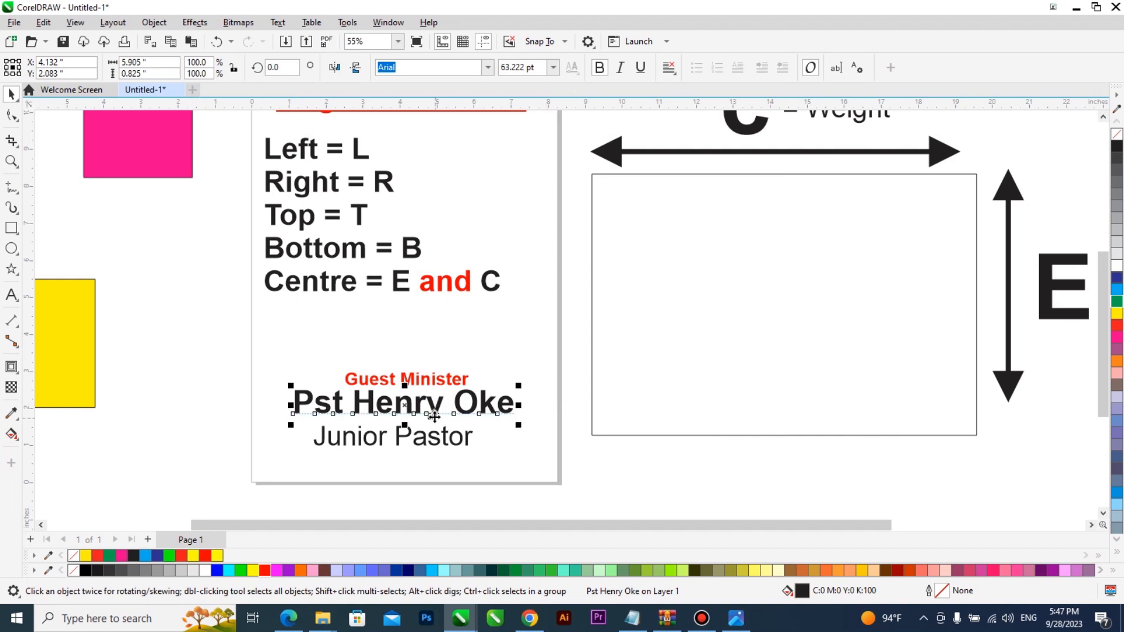
scroll(433, 417, up, 1)
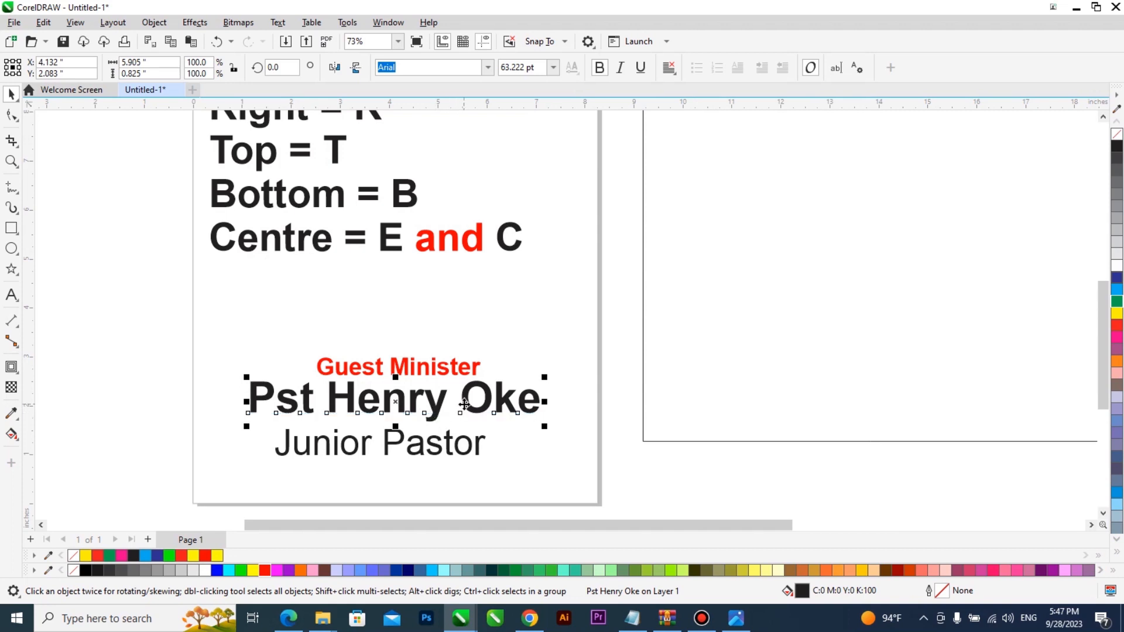
scroll(464, 404, down, 2)
scroll(464, 404, up, 2)
click(264, 570)
scroll(482, 416, up, 2)
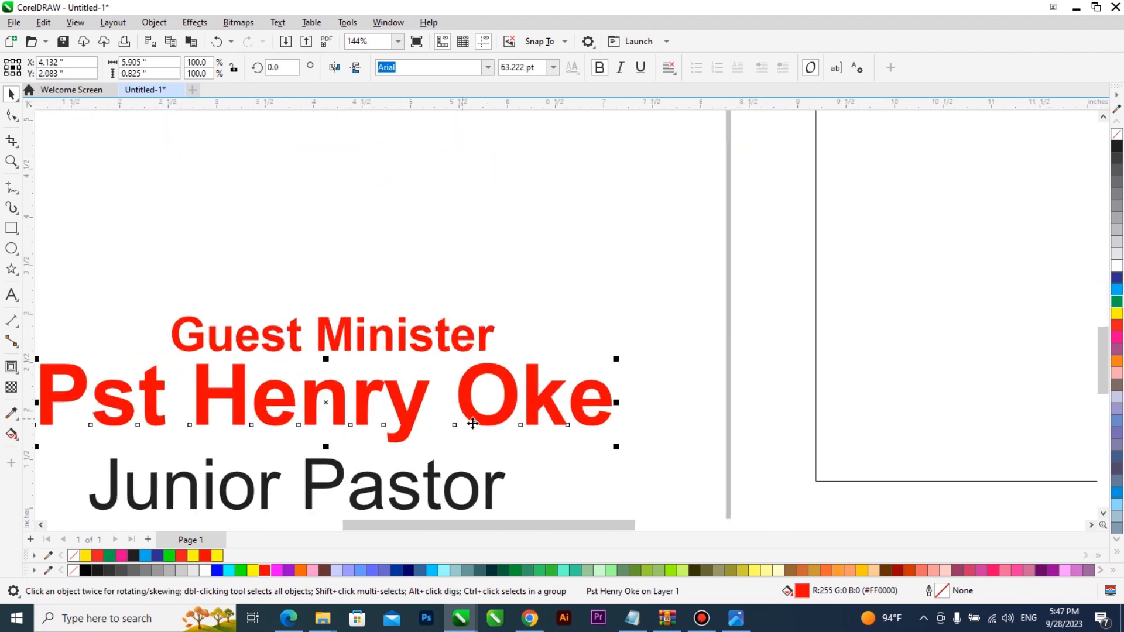
scroll(474, 423, down, 3)
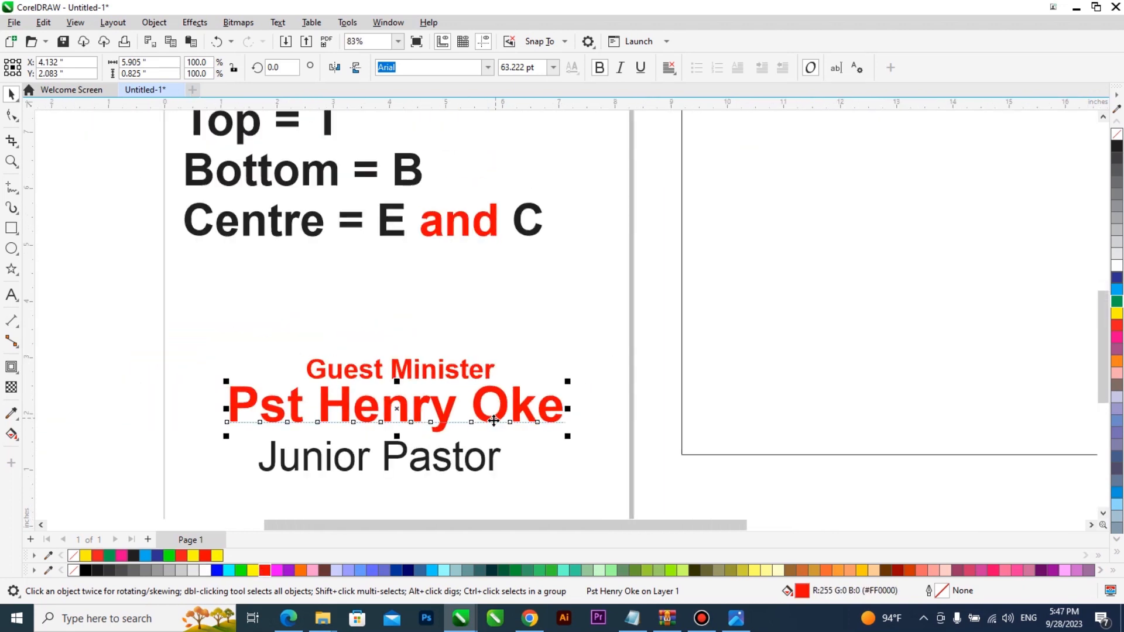
click(85, 571)
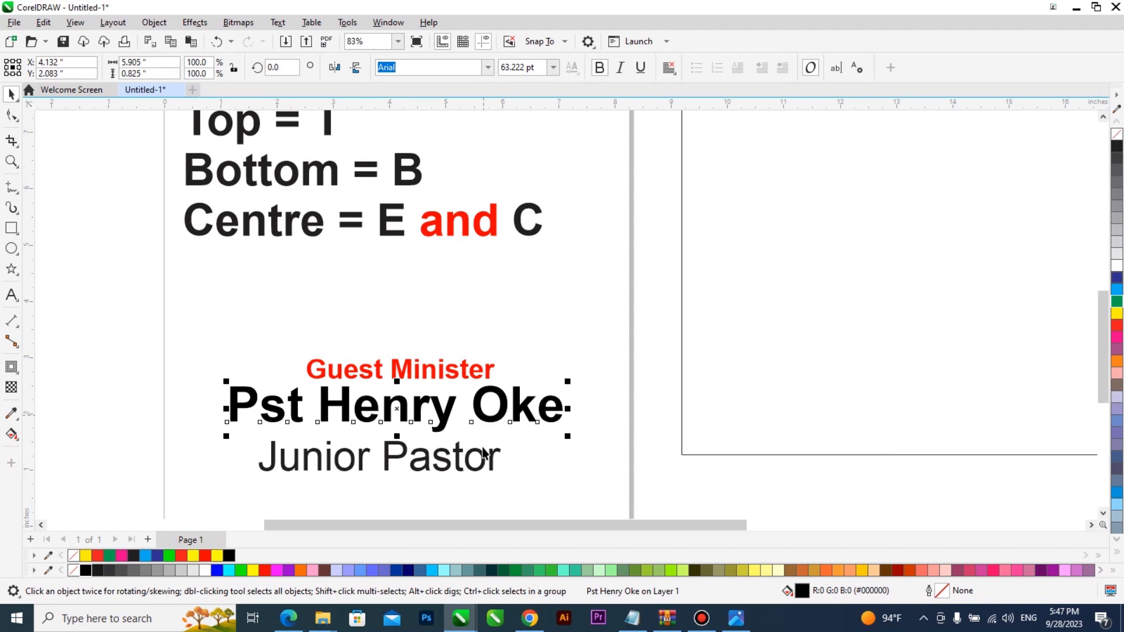
Step: Nudge 'Junior Pastor' slightly up and to the right
drag(486, 461, 490, 454)
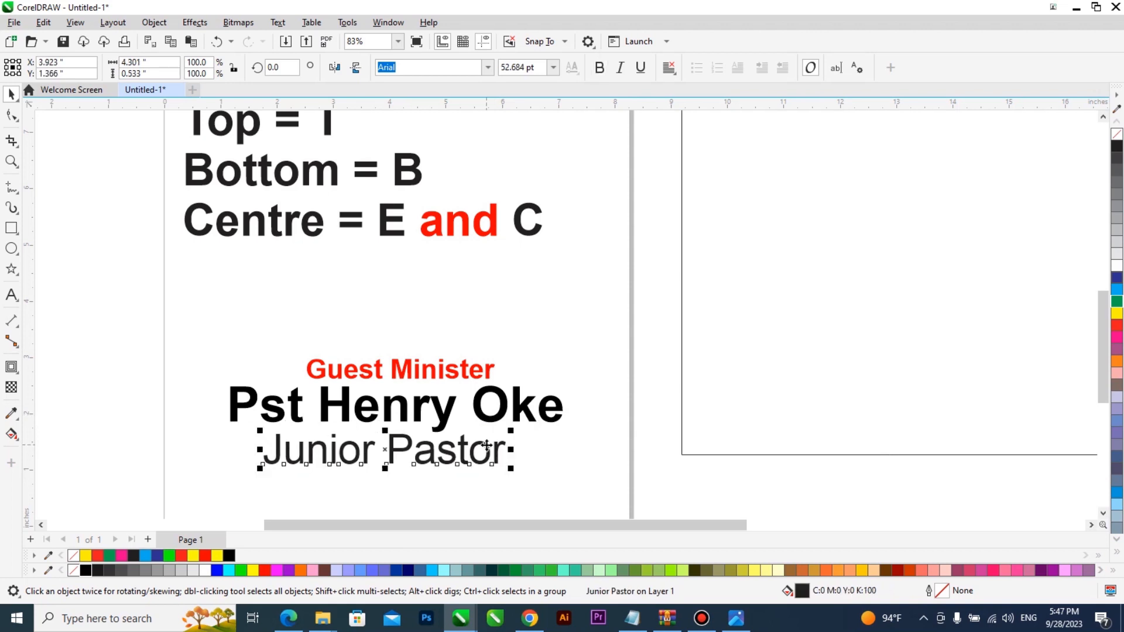
scroll(488, 448, down, 2)
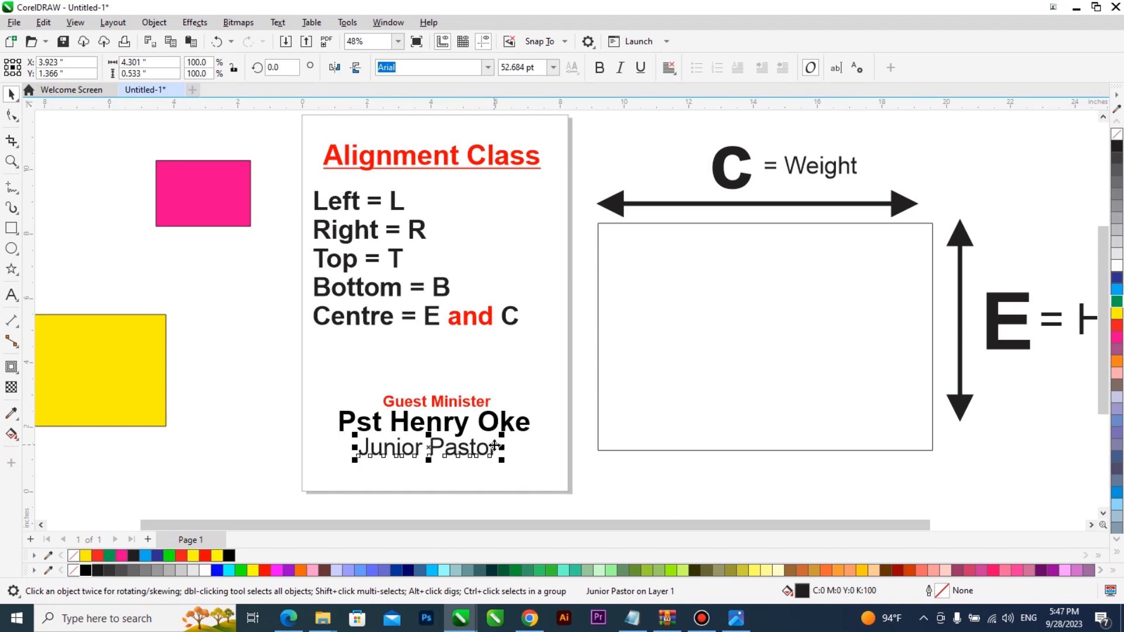
scroll(495, 446, down, 2)
scroll(496, 456, up, 3)
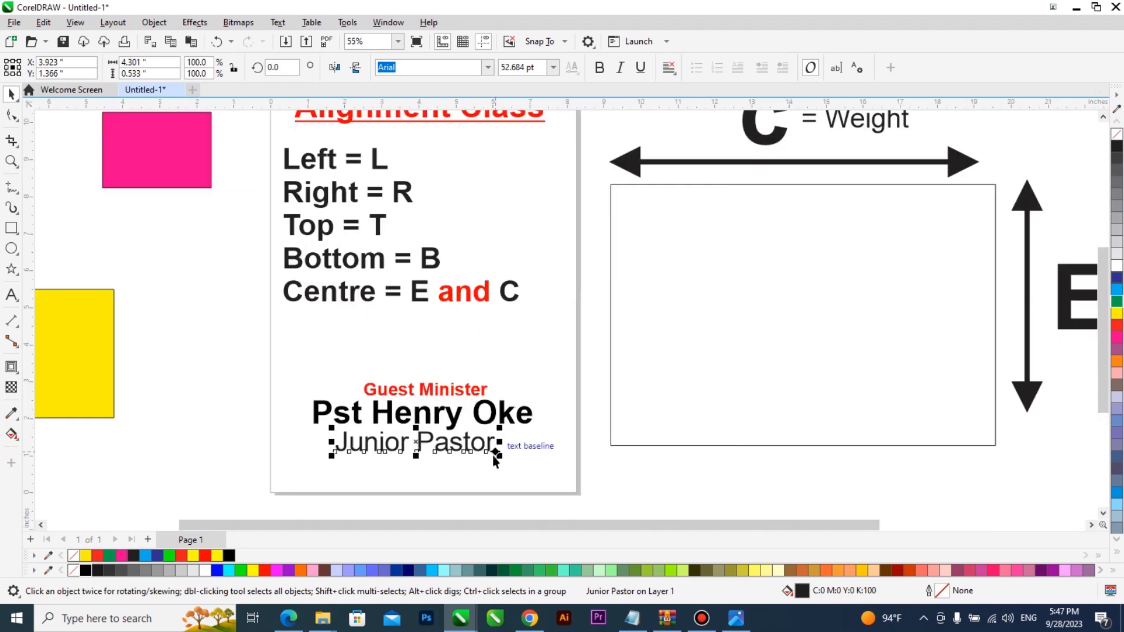
scroll(494, 456, up, 2)
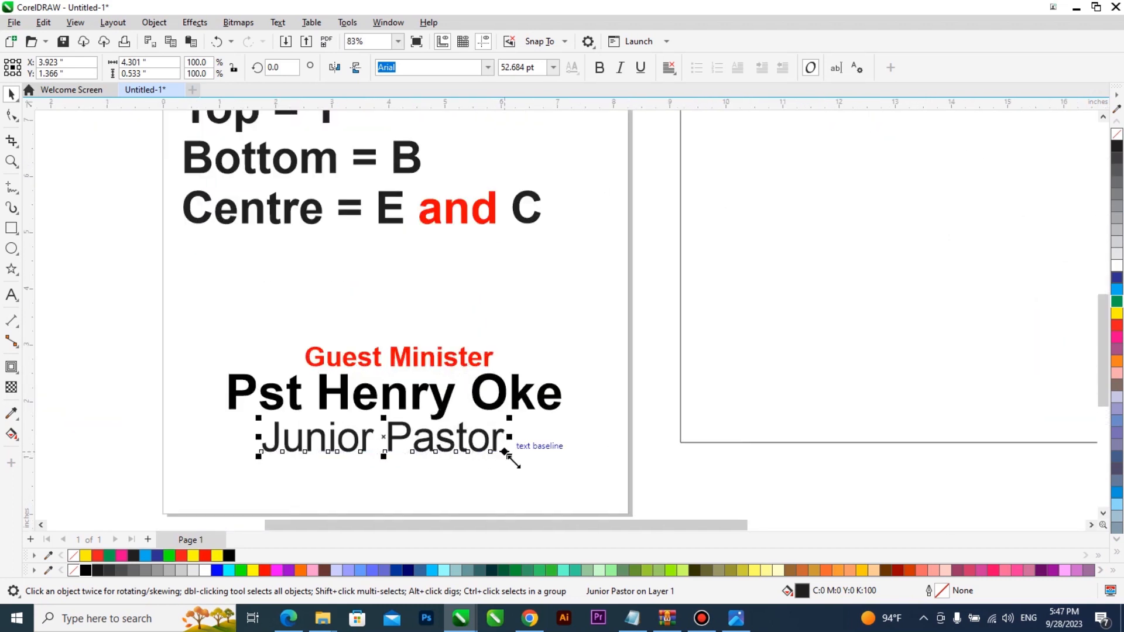
Step: Reposition the name line below 'Guest Minister' and shift 'Junior Pastor' right and down
scroll(375, 452, down, 2)
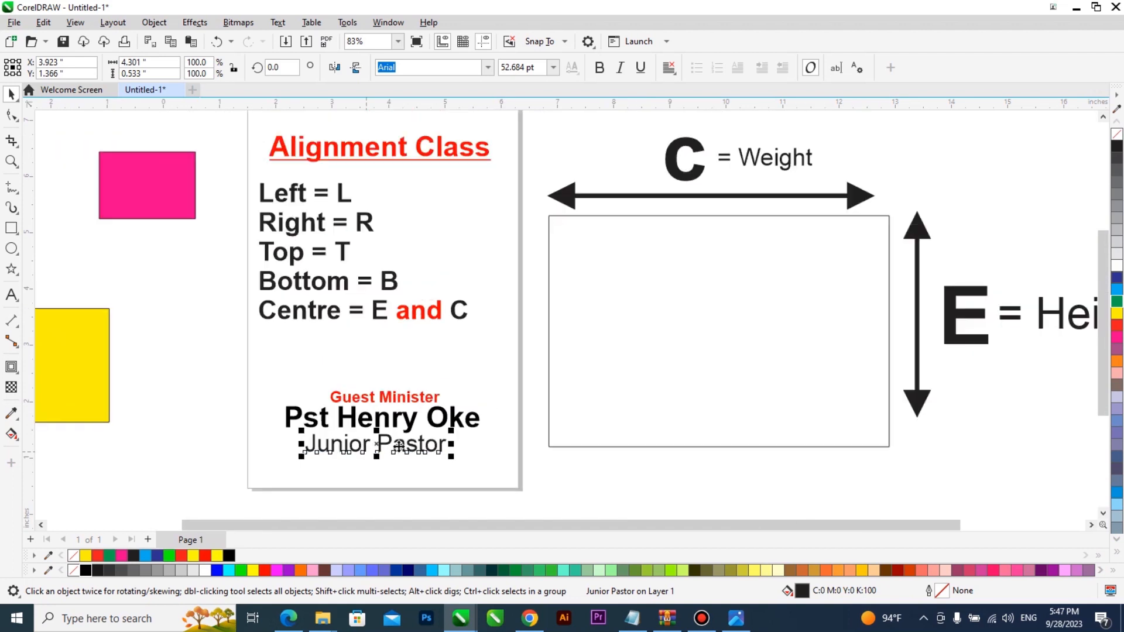
click(441, 426)
drag(495, 431, 534, 417)
drag(443, 451, 482, 464)
drag(484, 422, 490, 442)
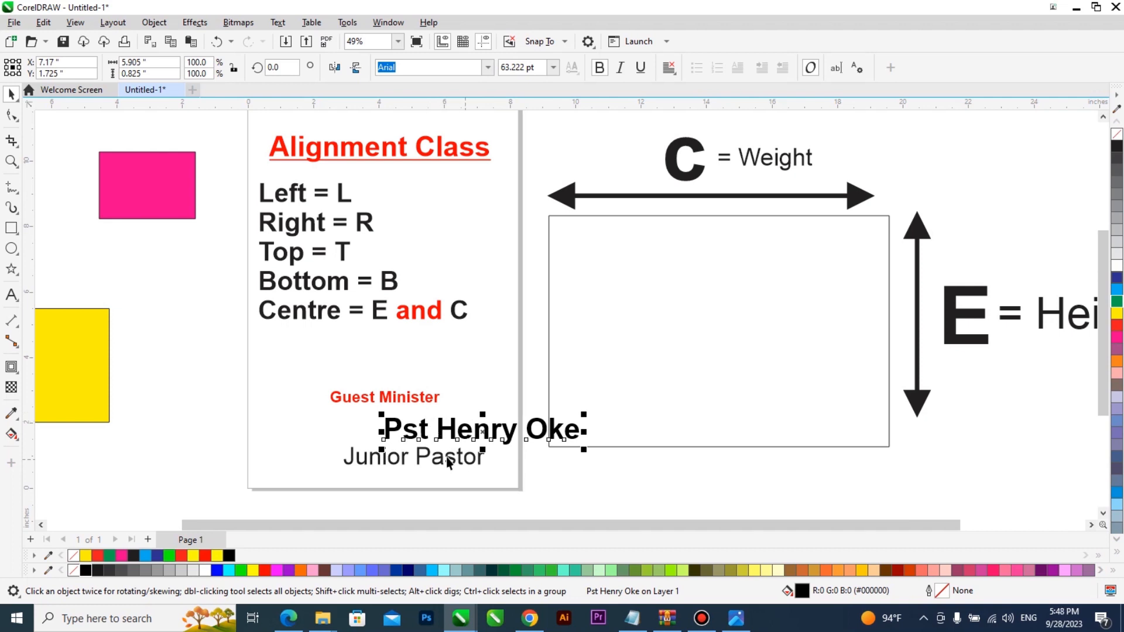
scroll(448, 459, up, 1)
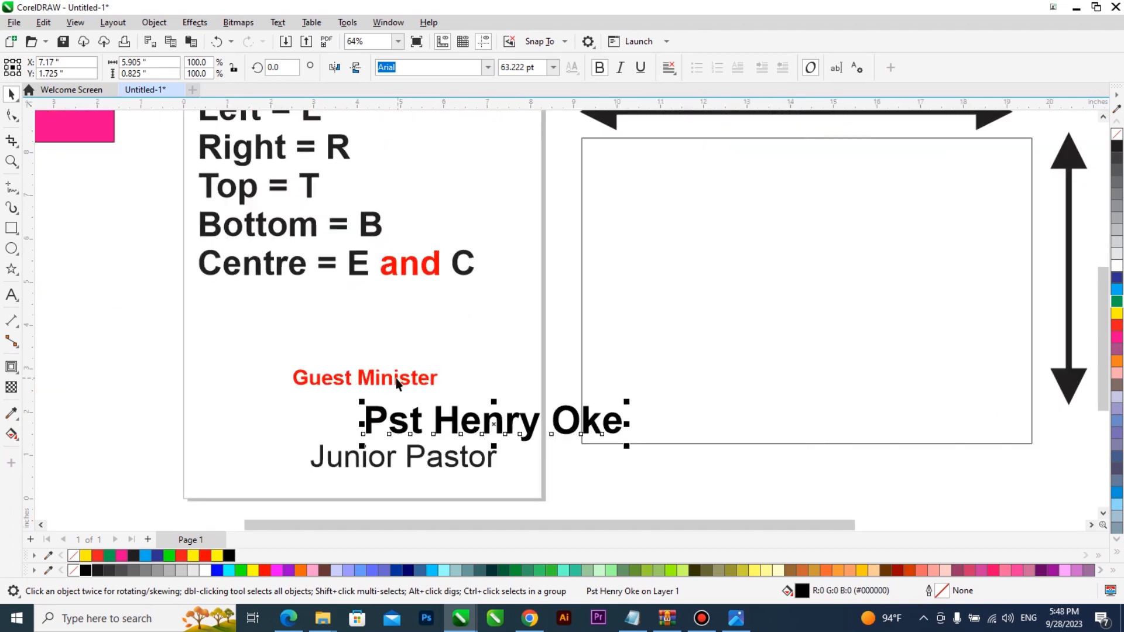
Step: Centre the pastor's name line under 'Guest Minister' with C
click(507, 431)
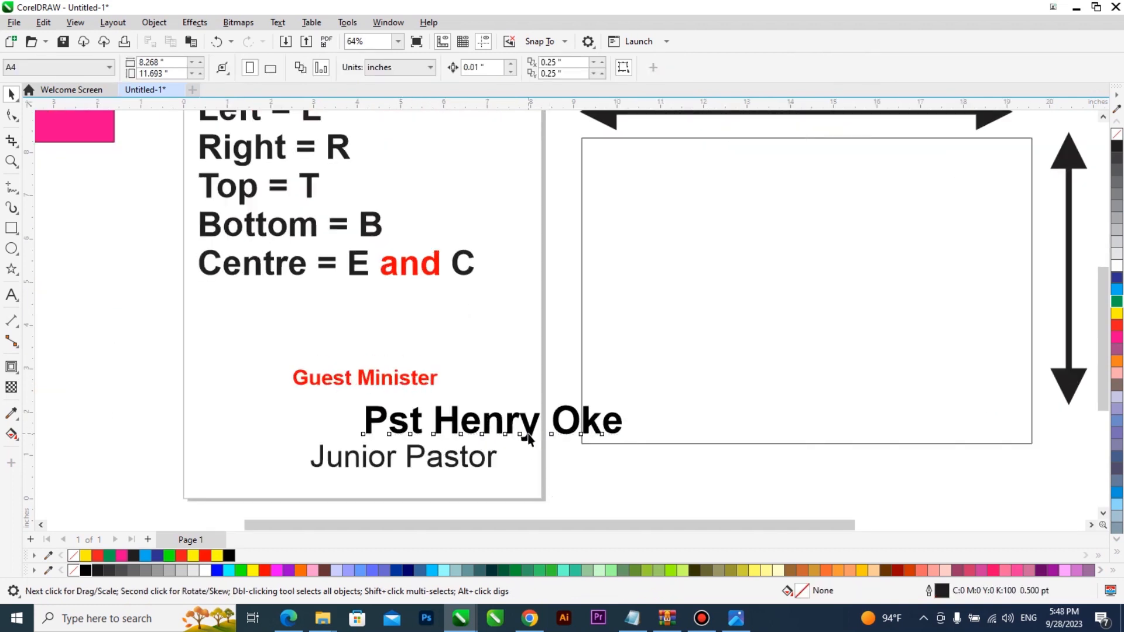
shift+click(412, 380)
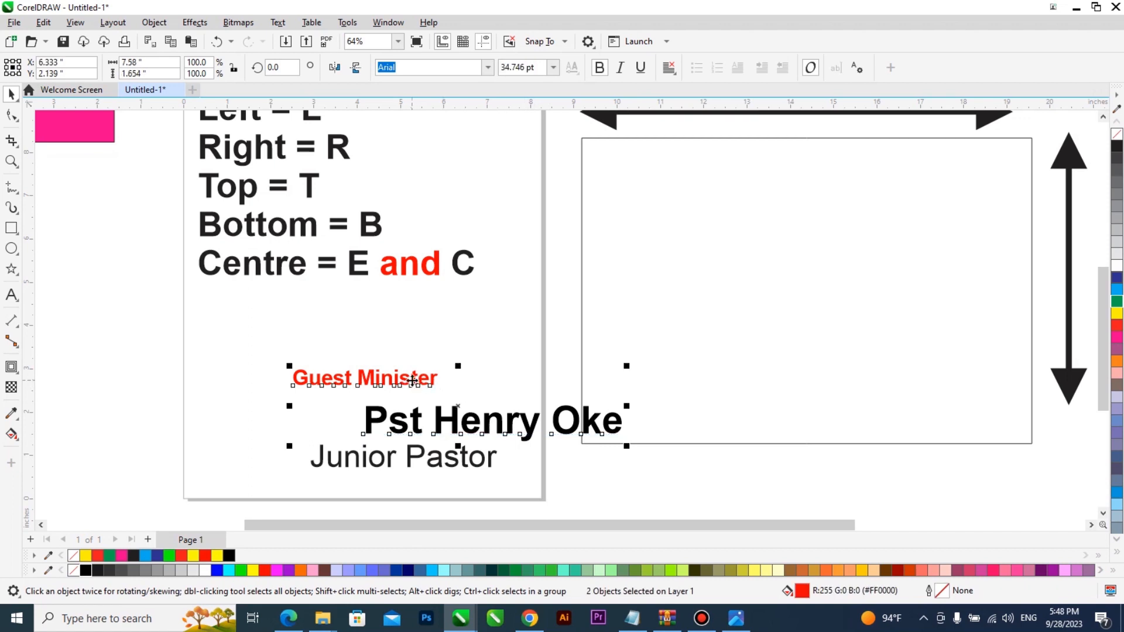
key(c)
scroll(413, 380, down, 2)
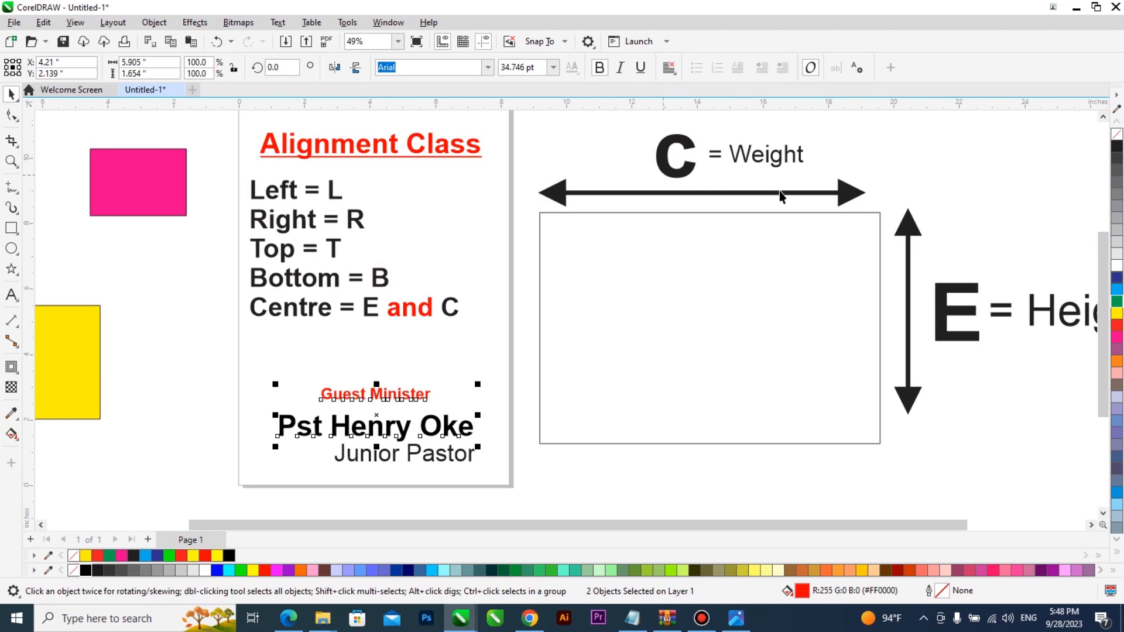
scroll(418, 427, up, 3)
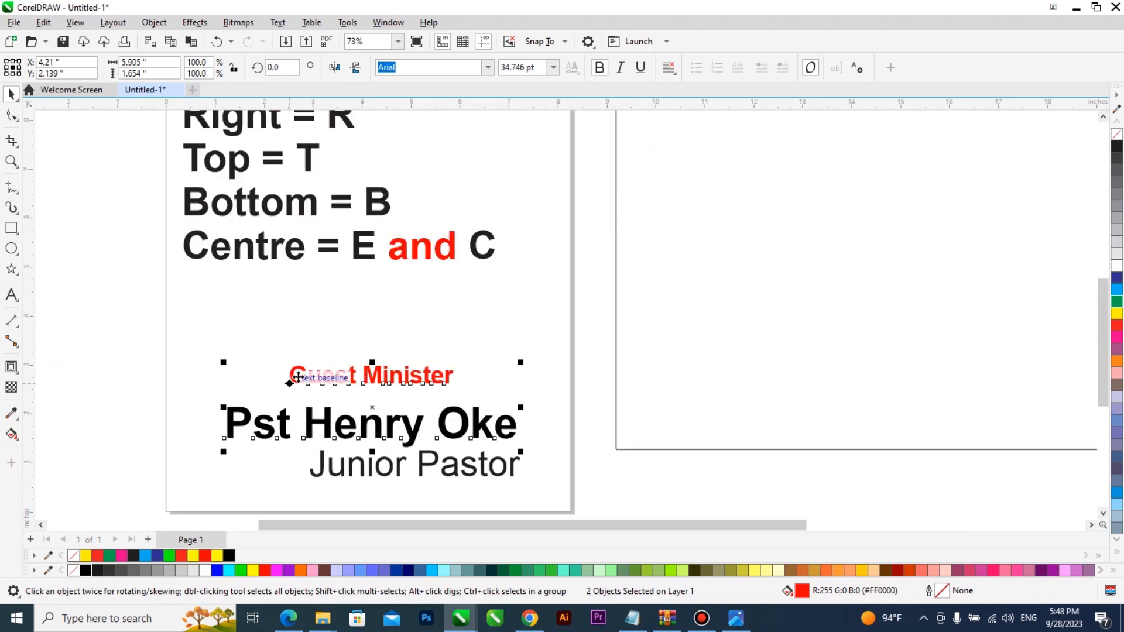
Step: Nudge the name line up closer beneath 'Guest Minister'
click(581, 465)
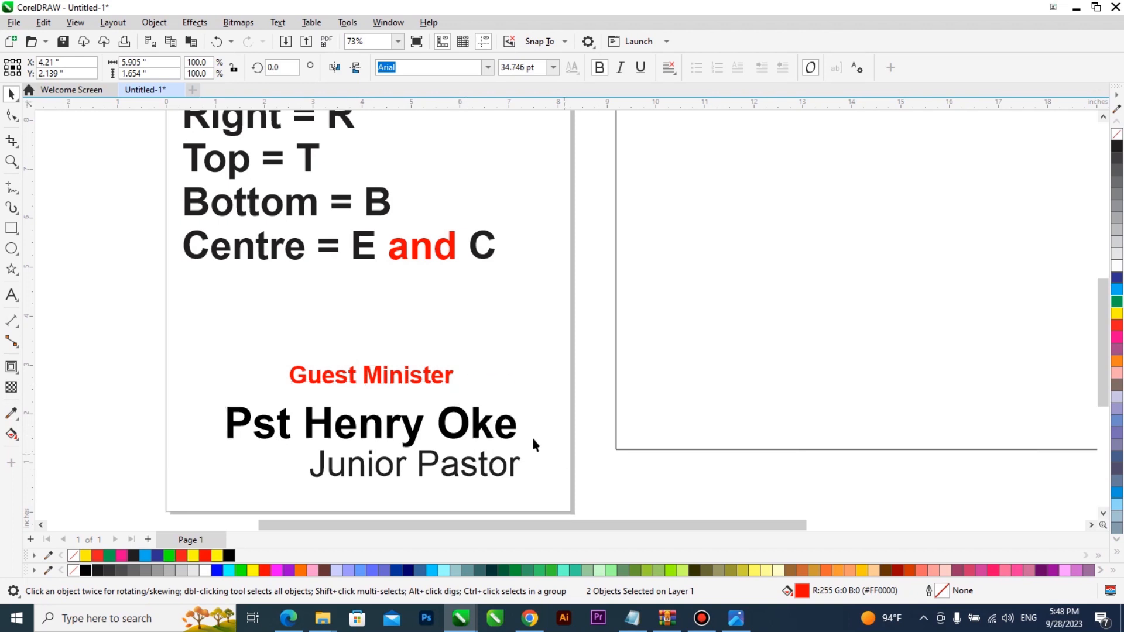
click(517, 426)
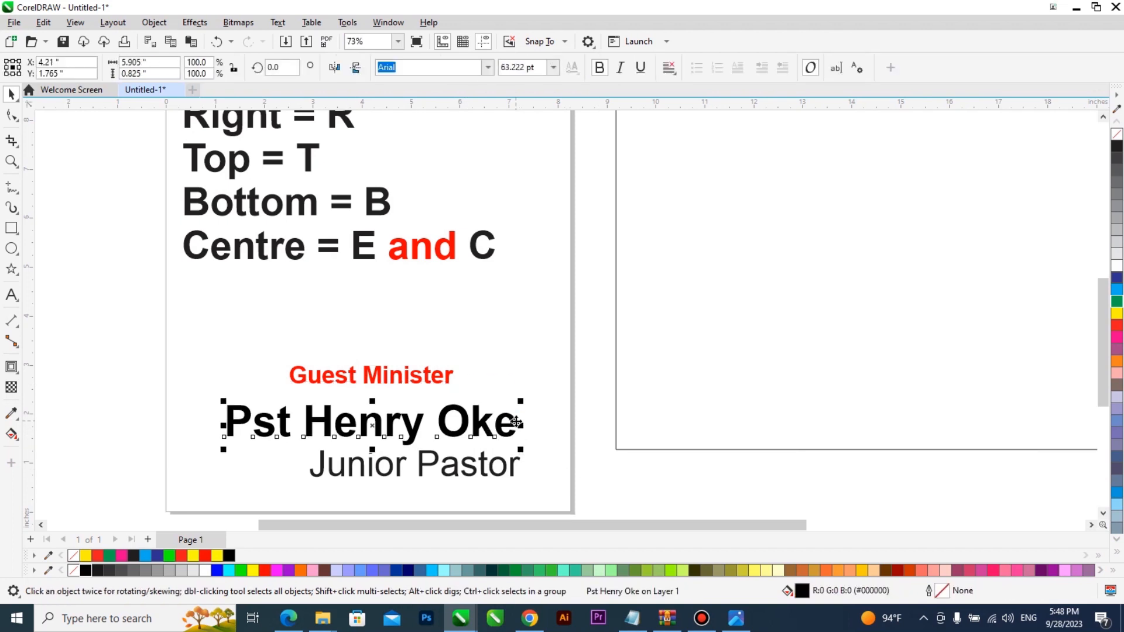
key(Up)
key(Up)
key(Up)
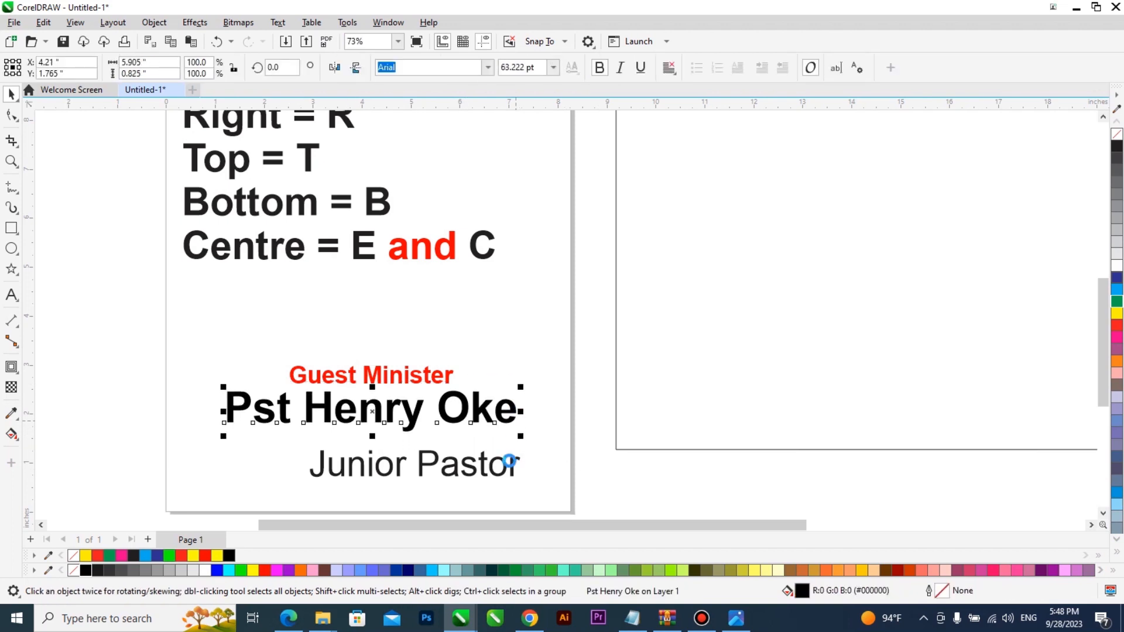
click(507, 468)
scroll(1048, 299, down, 1)
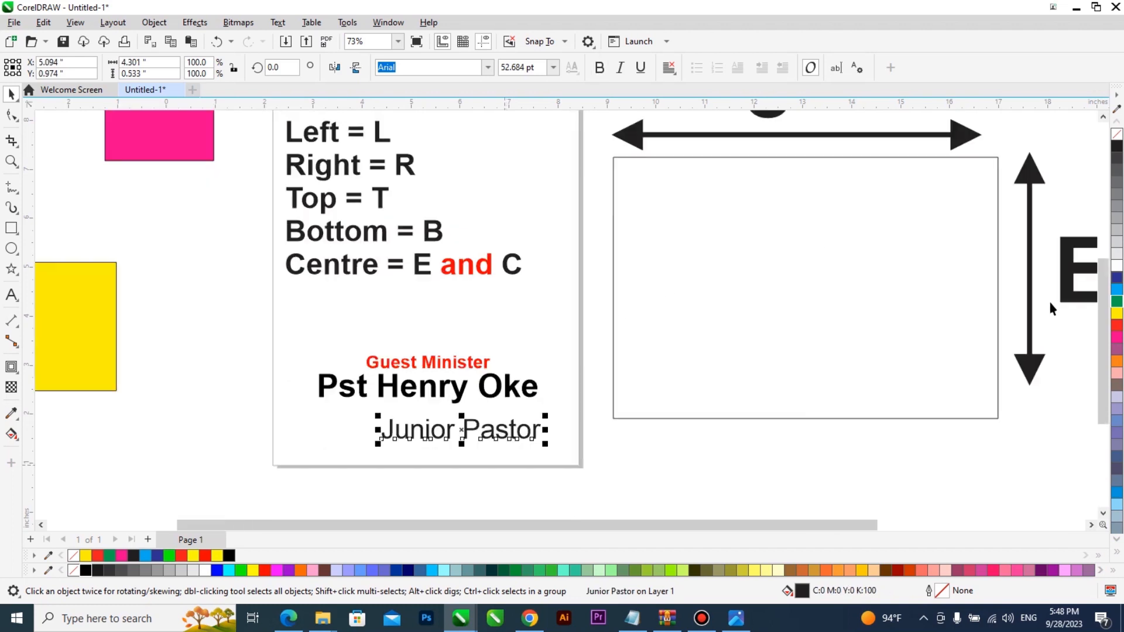
Step: Make Junior Pastor green and italic, and shrink it to about 42.7 pt
click(1117, 302)
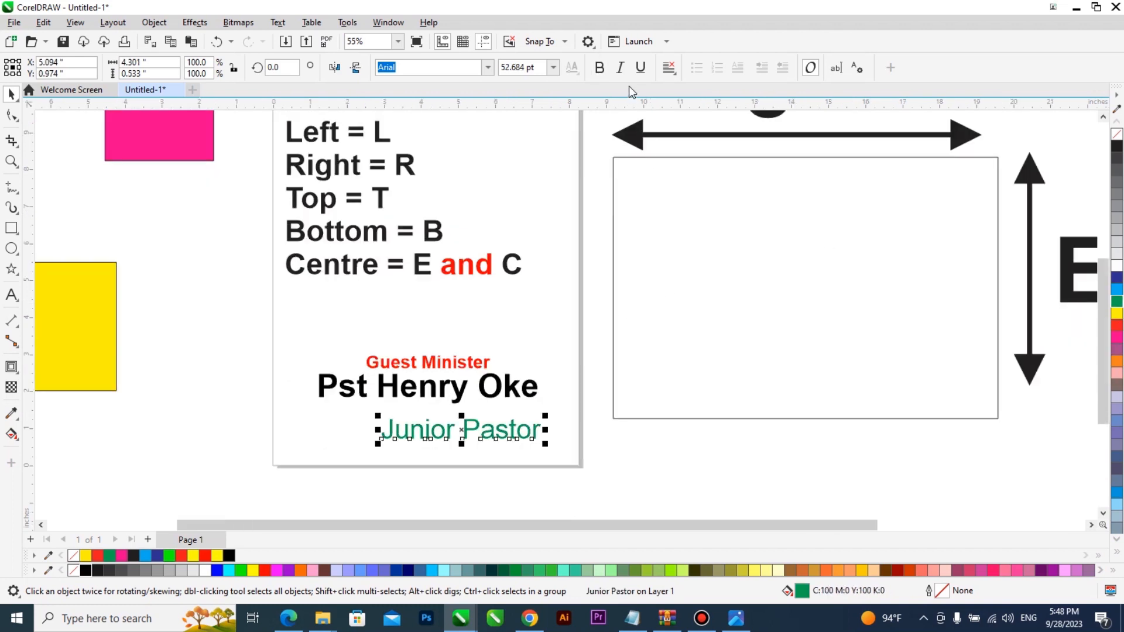
key(ctrl+i)
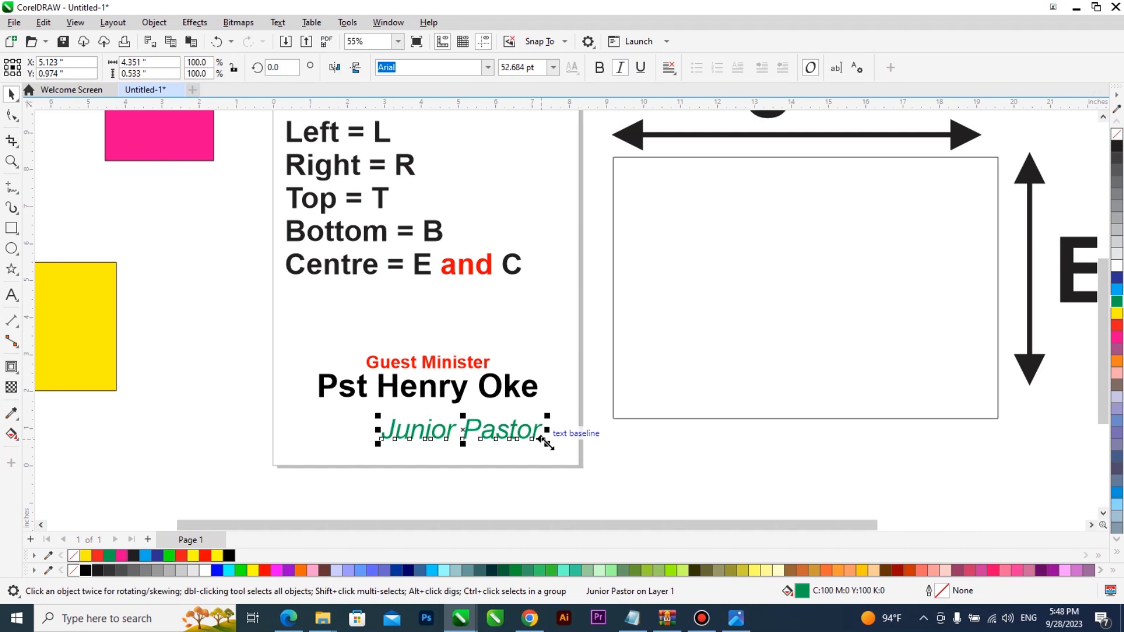
drag(531, 443, 516, 438)
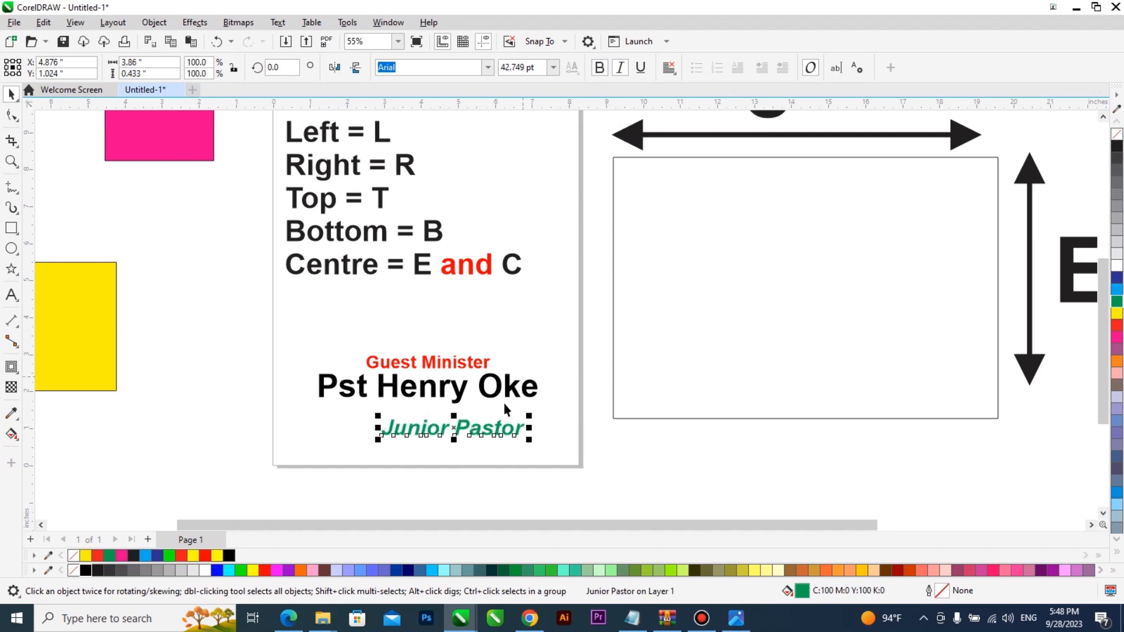
scroll(494, 412, down, 1)
scroll(494, 411, down, 1)
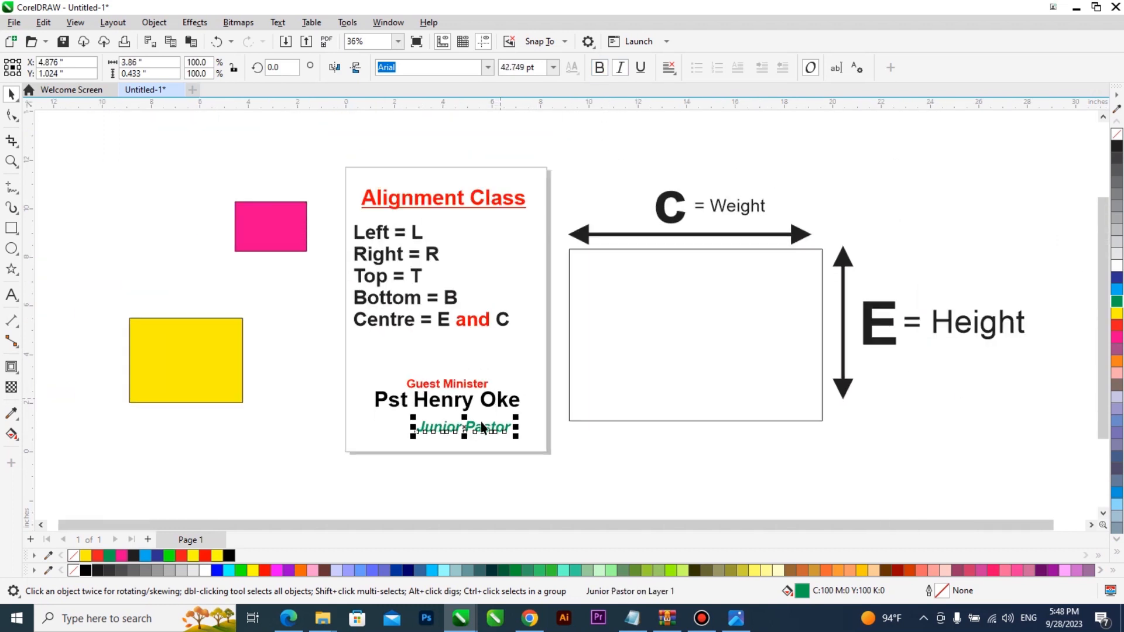
scroll(497, 401, up, 2)
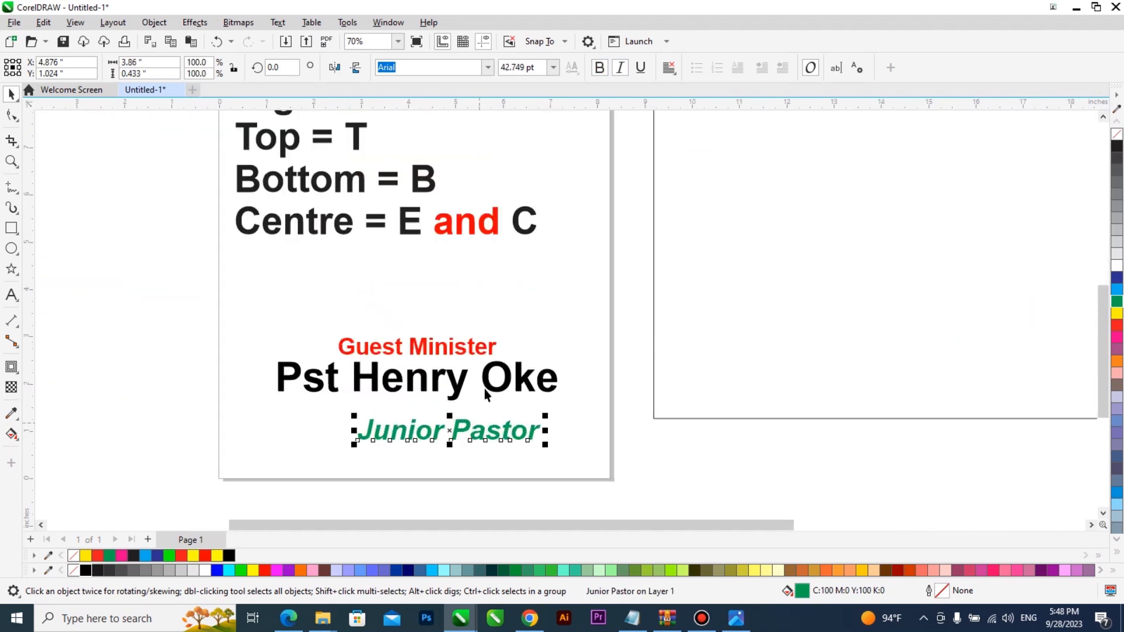
shift+click(480, 351)
shift+click(483, 349)
shift+click(487, 381)
key(c)
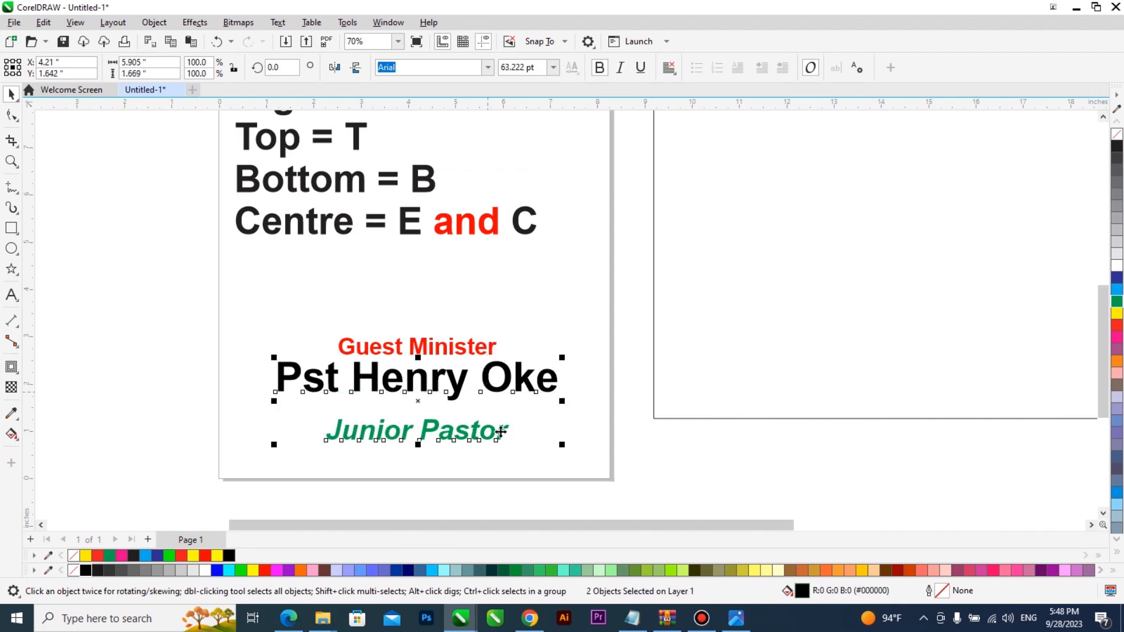
click(511, 475)
scroll(510, 475, down, 1)
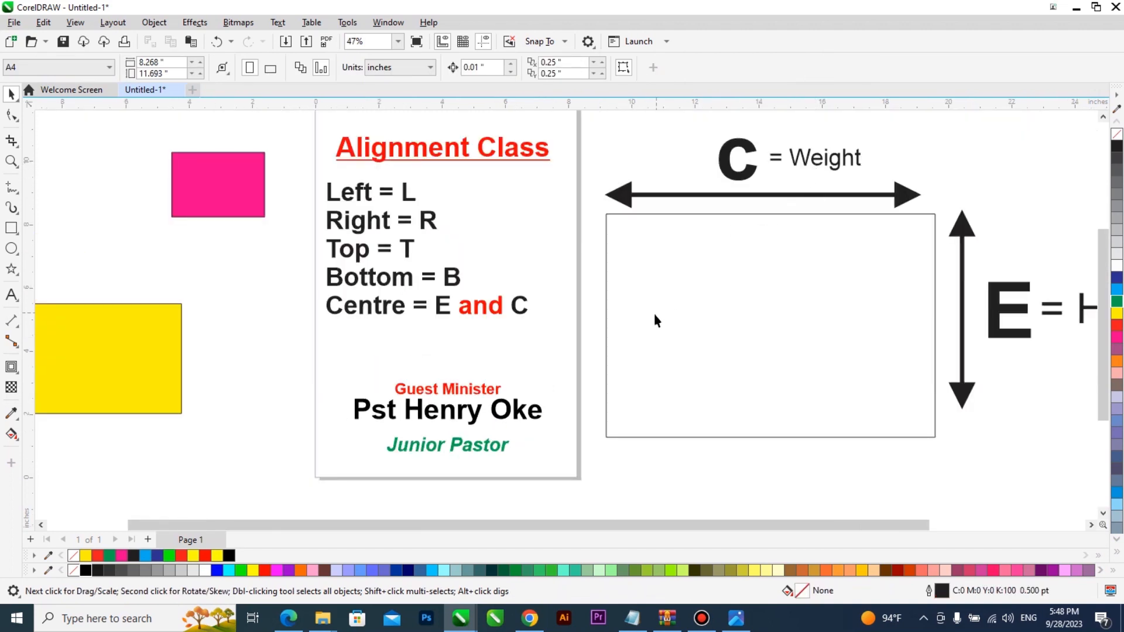
scroll(778, 321, up, 1)
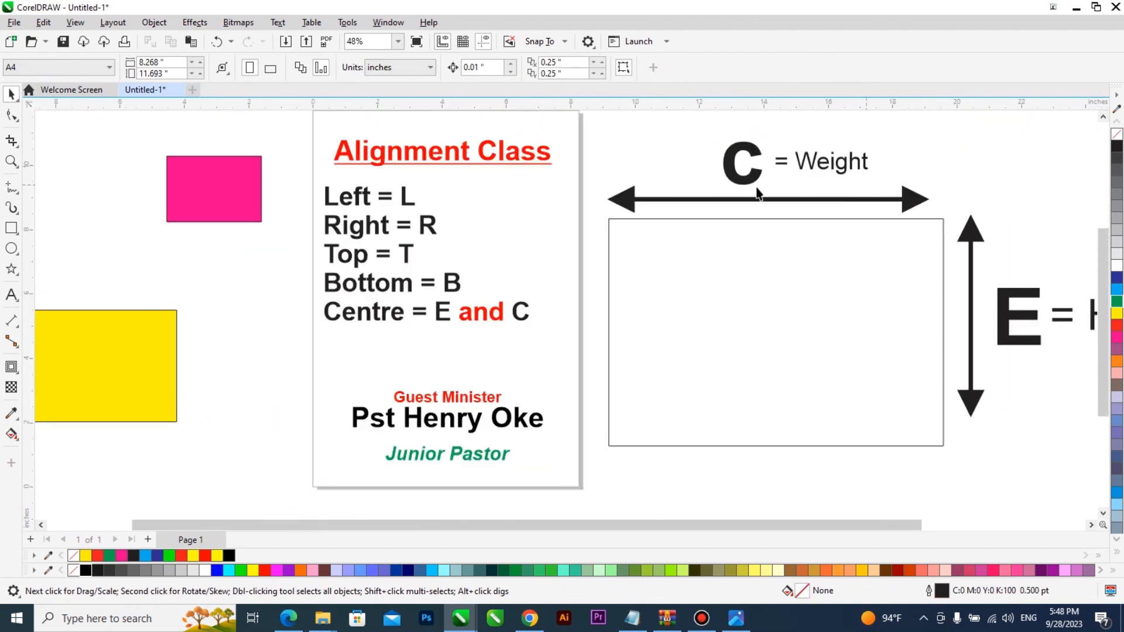
Step: Nudge Junior Pastor up toward the name line and select all three lines
scroll(463, 472, up, 1)
click(464, 440)
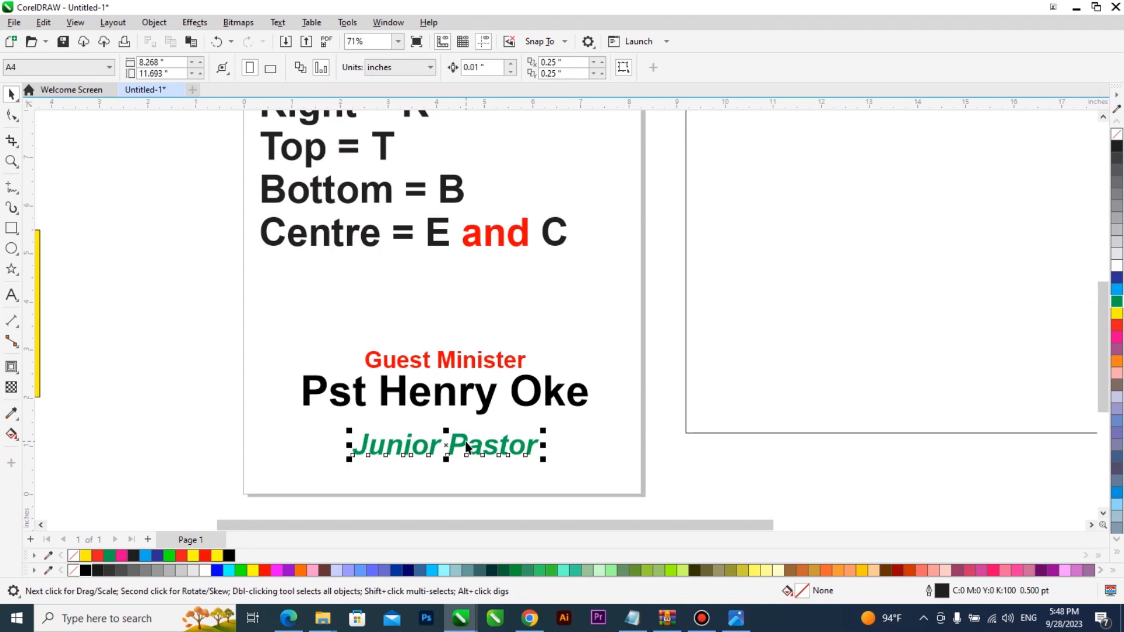
key(Up)
key(Up)
key(Up)
key(Up)
key(Up)
key(Up)
key(Up)
key(Up)
key(Up)
key(Up)
key(Up)
key(Up)
key(Up)
key(Up)
key(Up)
key(Up)
key(Up)
key(Up)
key(Up)
key(Up)
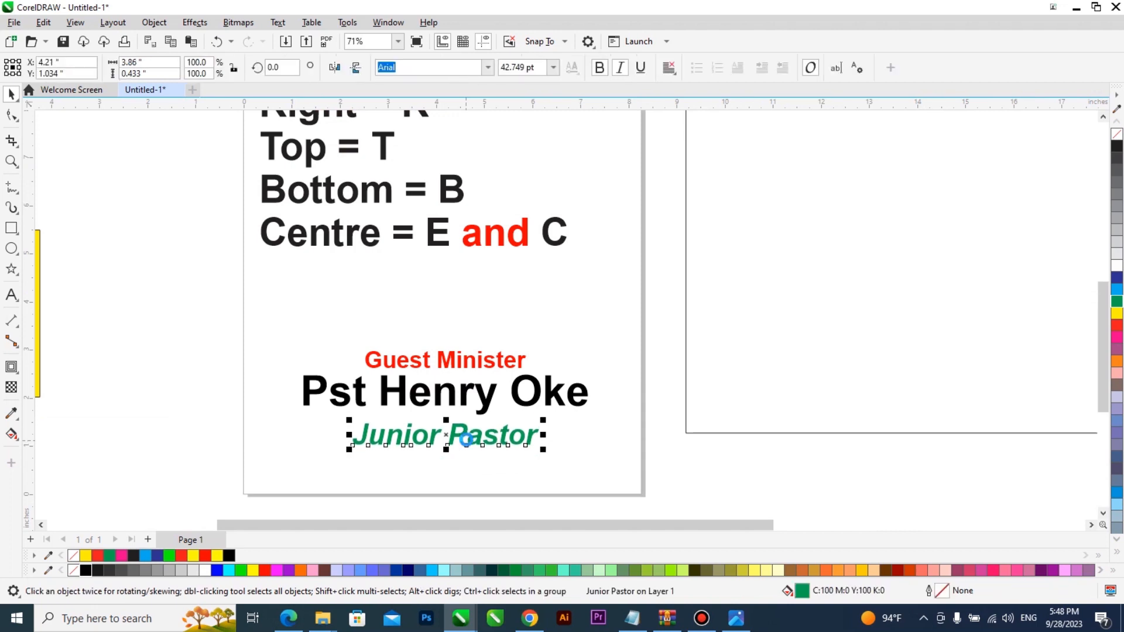
scroll(509, 472, down, 1)
drag(350, 384, 598, 484)
scroll(497, 457, up, 2)
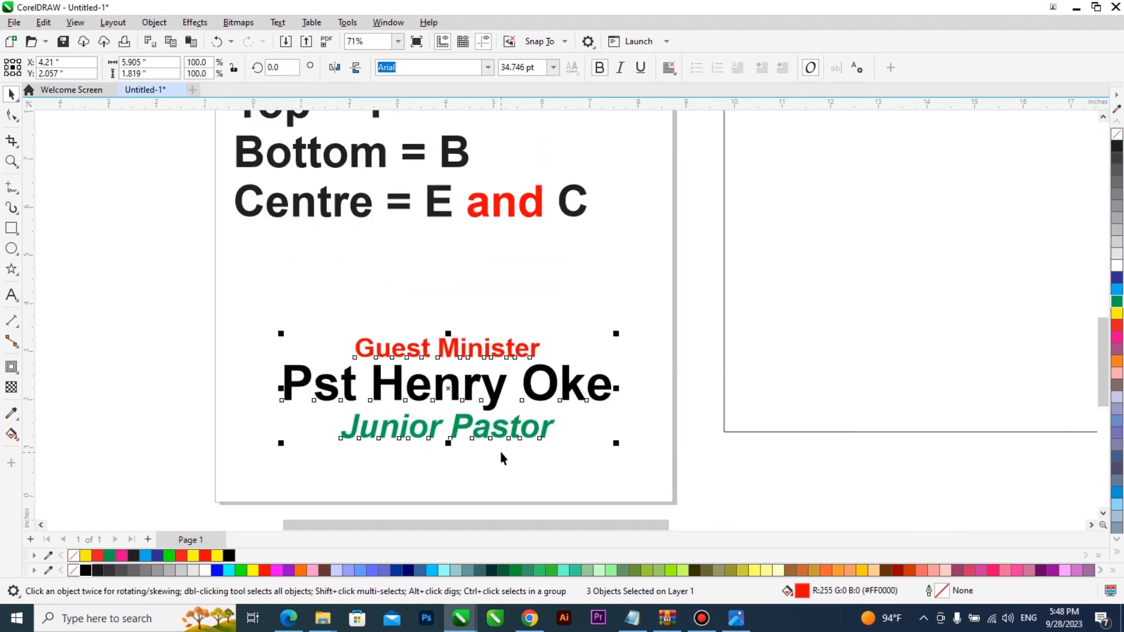
Step: Draw a small square below the start of Pst and adjust its width
click(586, 421)
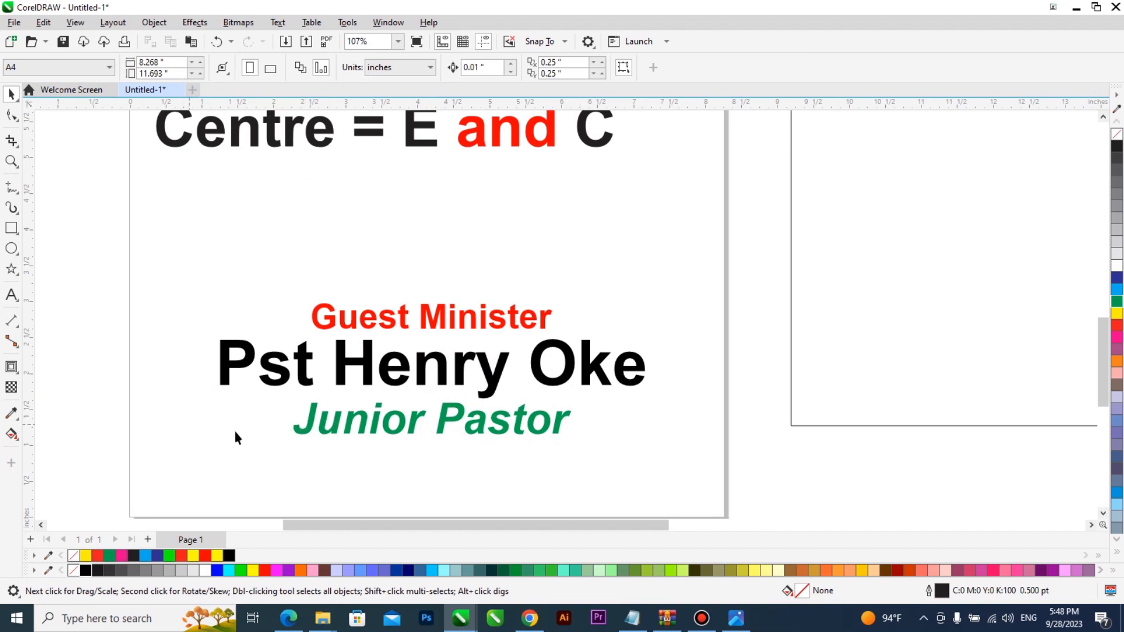
click(12, 229)
drag(221, 386, 294, 452)
scroll(293, 433, up, 2)
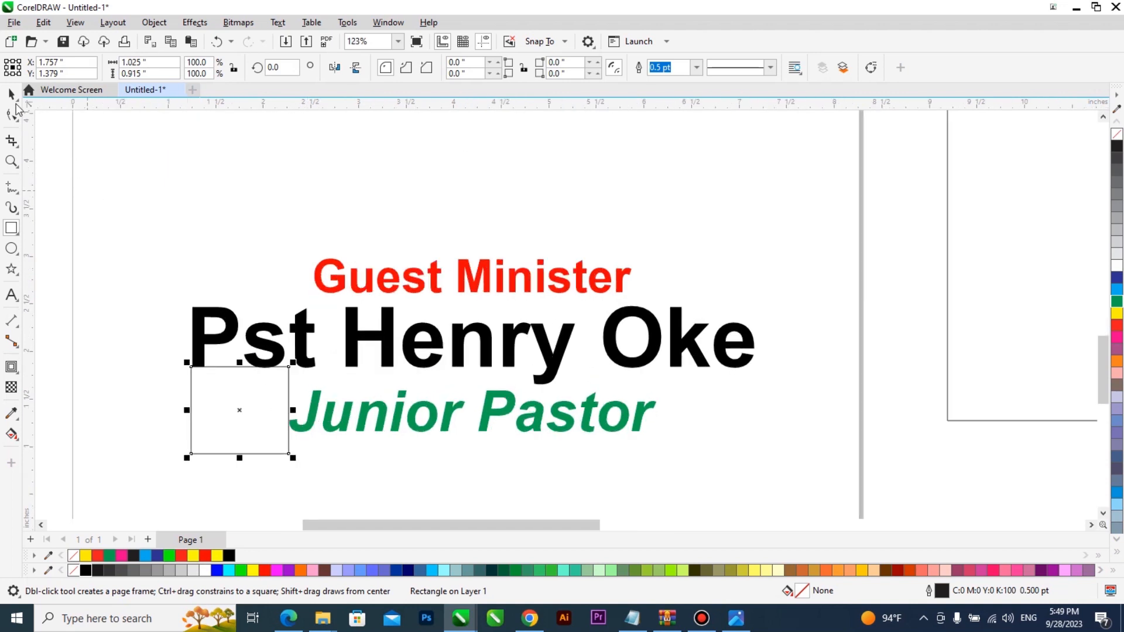
click(12, 93)
scroll(191, 420, up, 5)
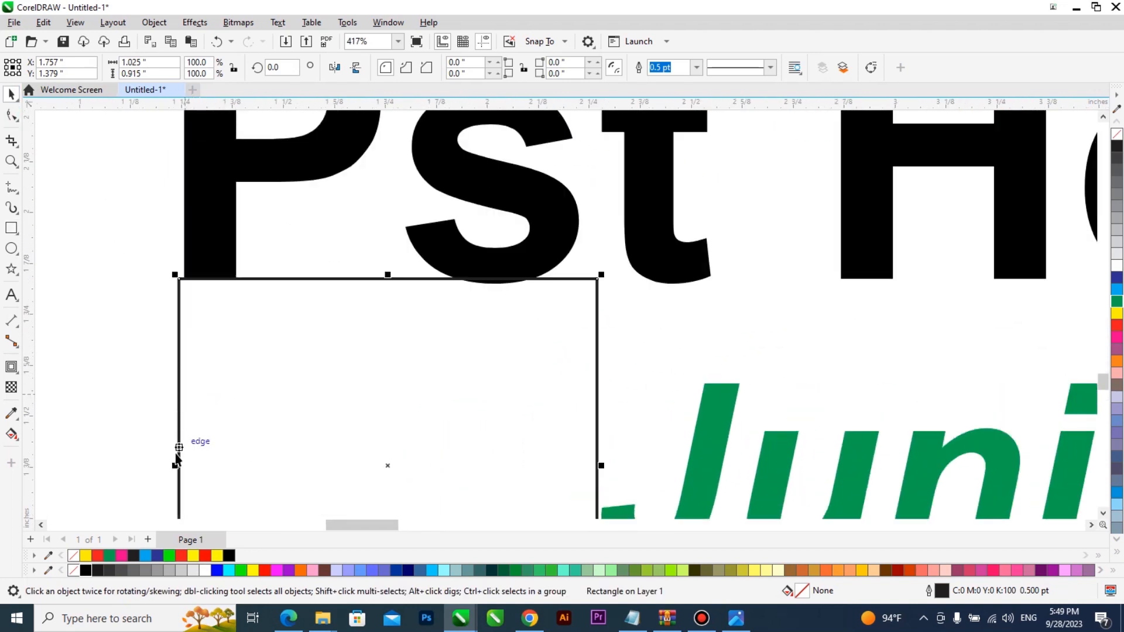
mouse_move(175, 466)
mouse_down()
mouse_move(239, 465)
mouse_move(183, 462)
mouse_up()
scroll(149, 392, down, 2)
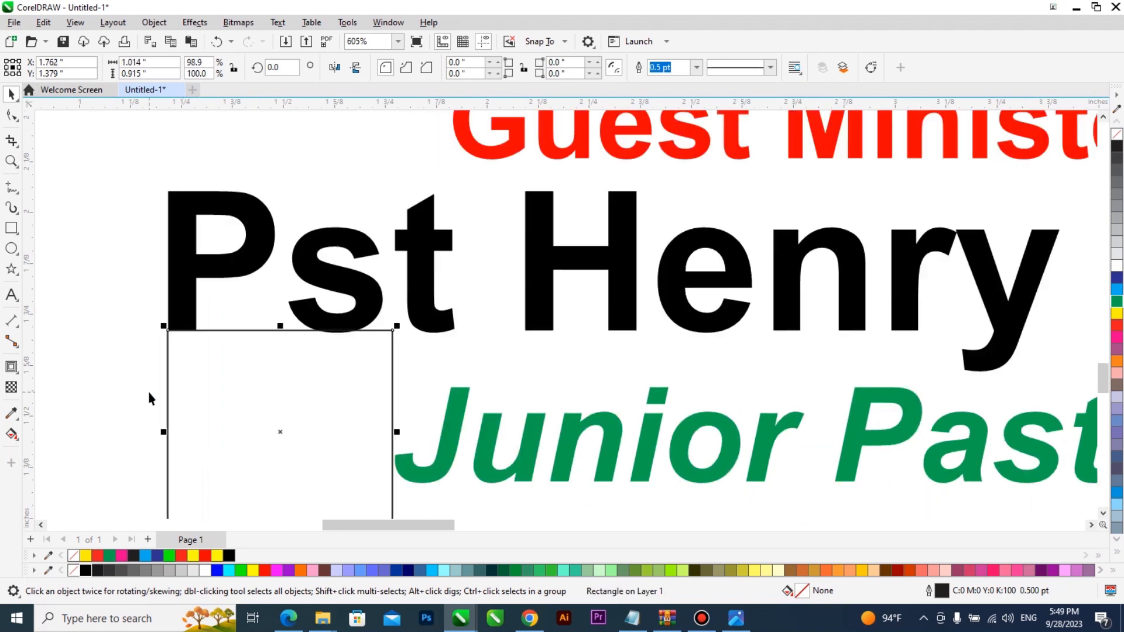
scroll(280, 432, down, 3)
Step: Place squares either side of Junior Pastor, with vertical guidelines at their outer edges
drag(339, 434, 922, 473)
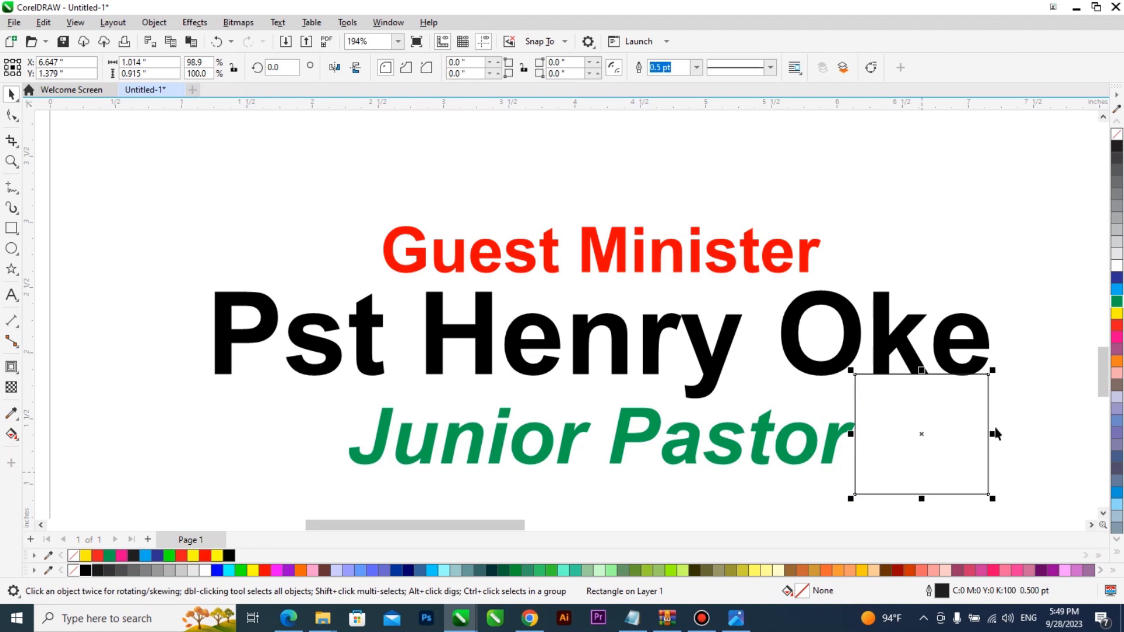
drag(30, 287, 992, 342)
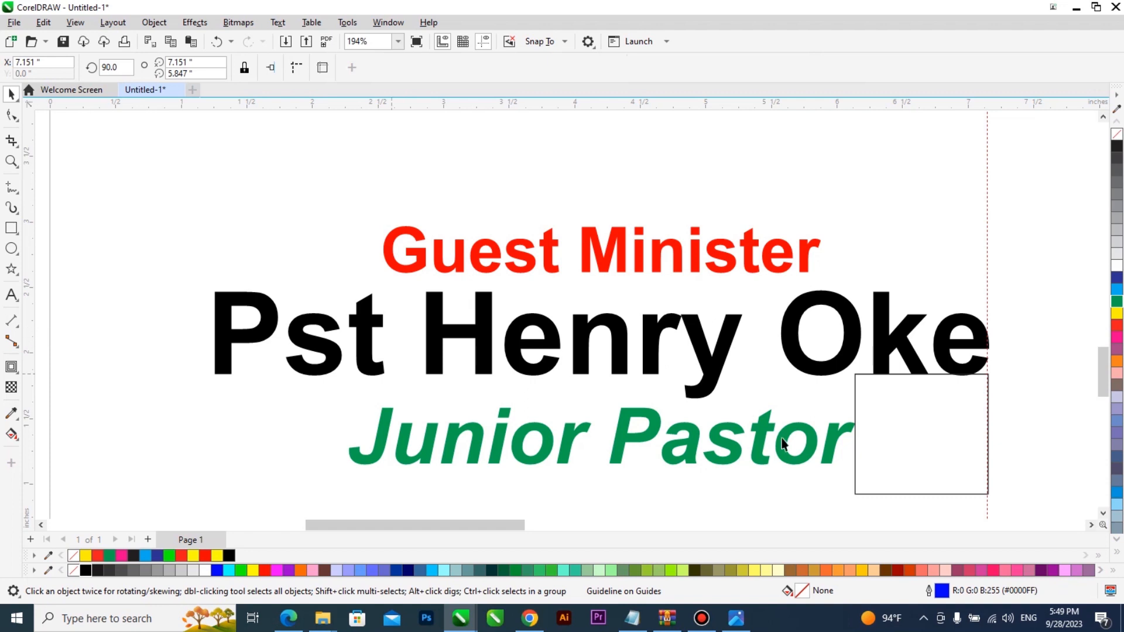
drag(885, 442, 245, 449)
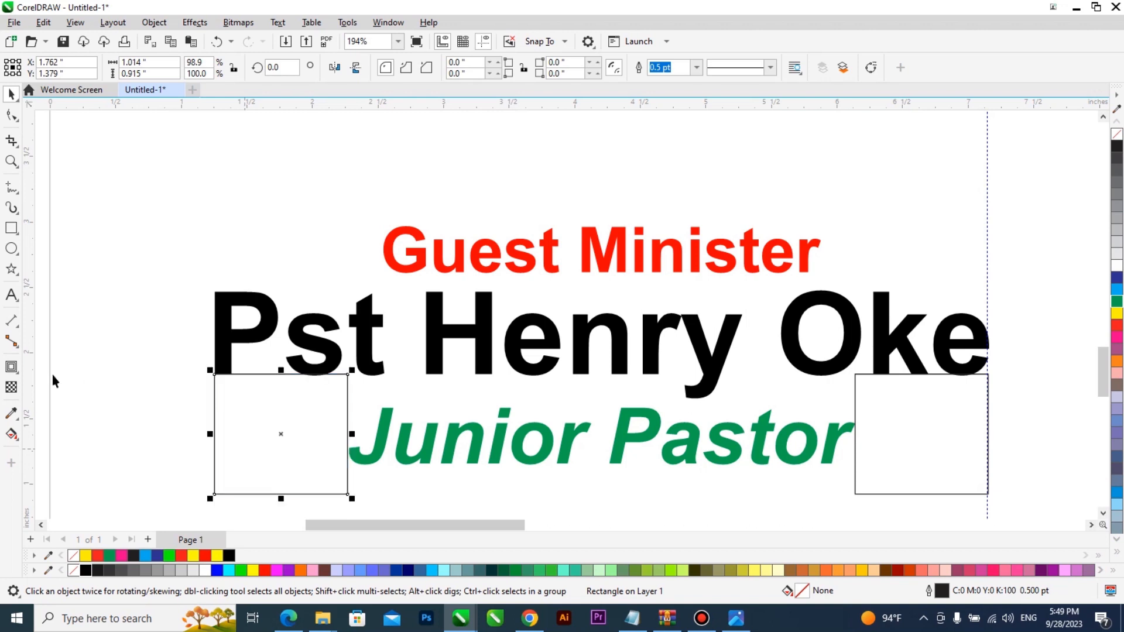
drag(31, 368, 215, 389)
scroll(216, 392, down, 3)
scroll(216, 393, down, 5)
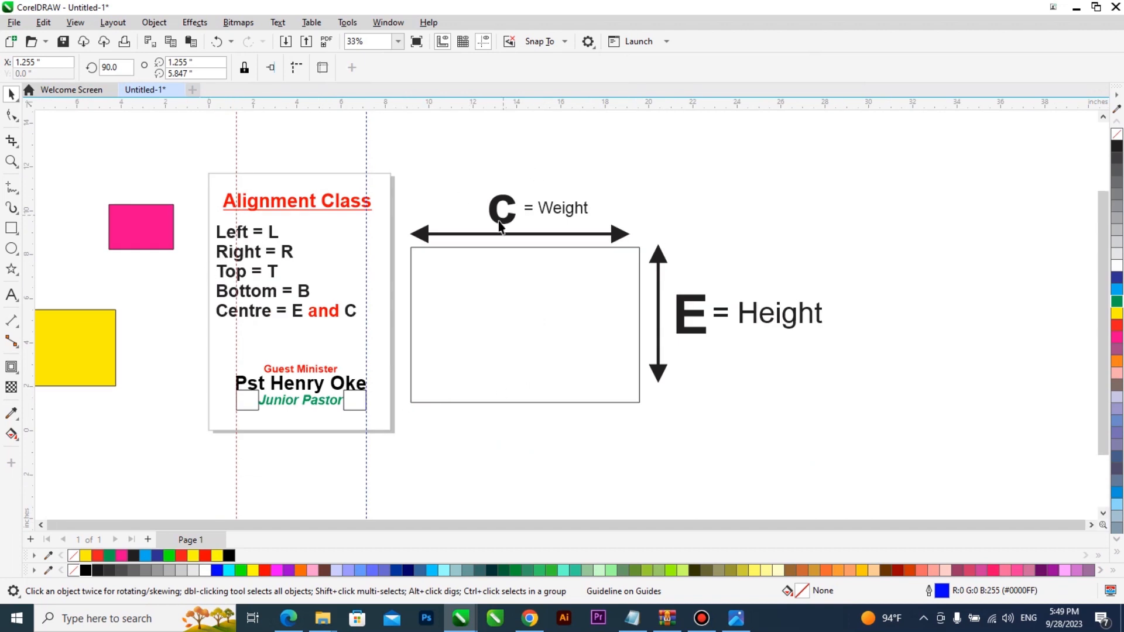
scroll(501, 226, up, 1)
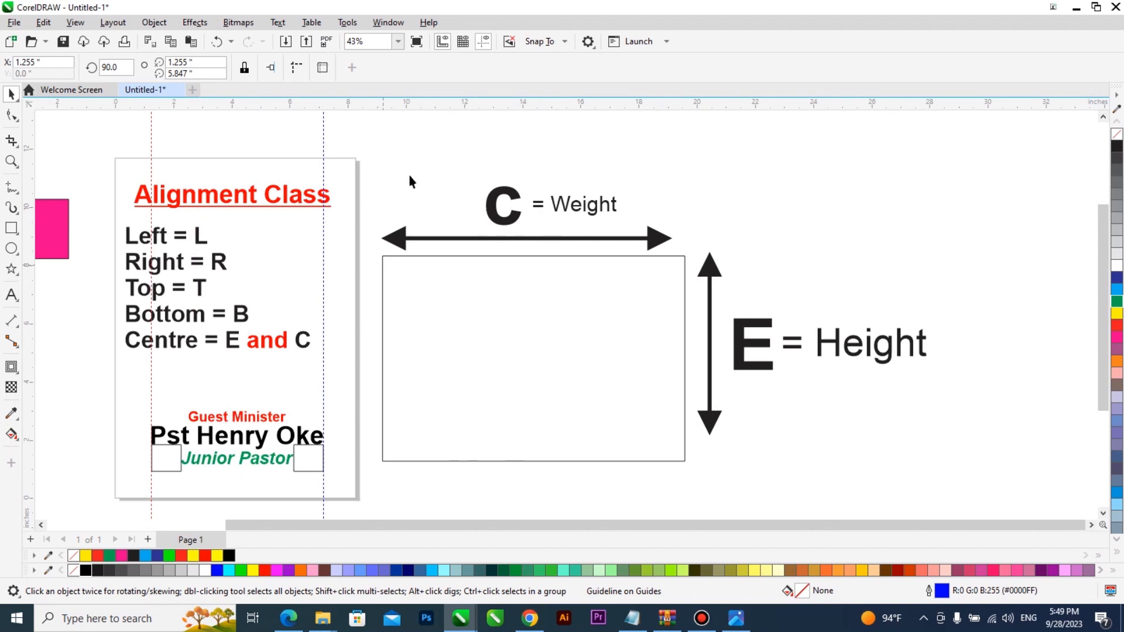
scroll(750, 306, down, 1)
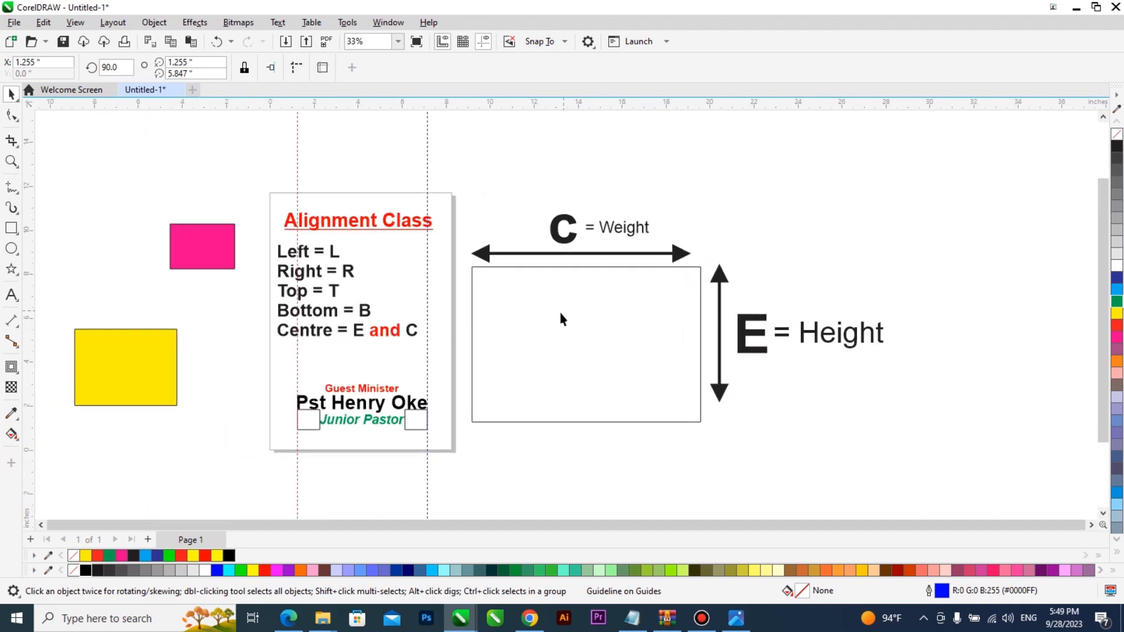
scroll(304, 310, up, 1)
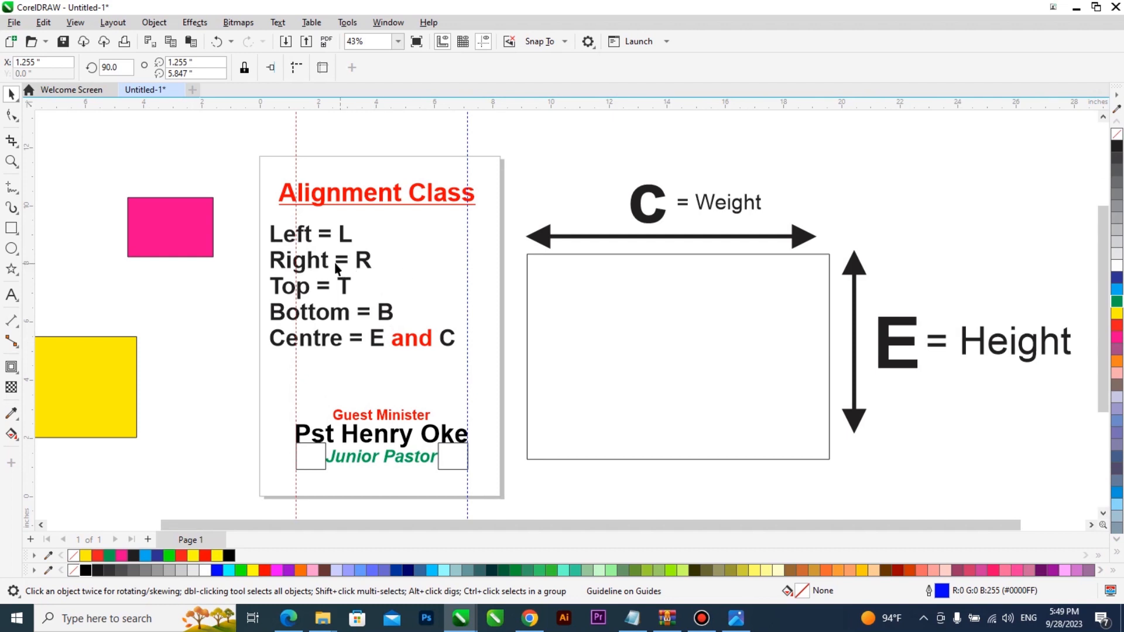
scroll(326, 266, up, 1)
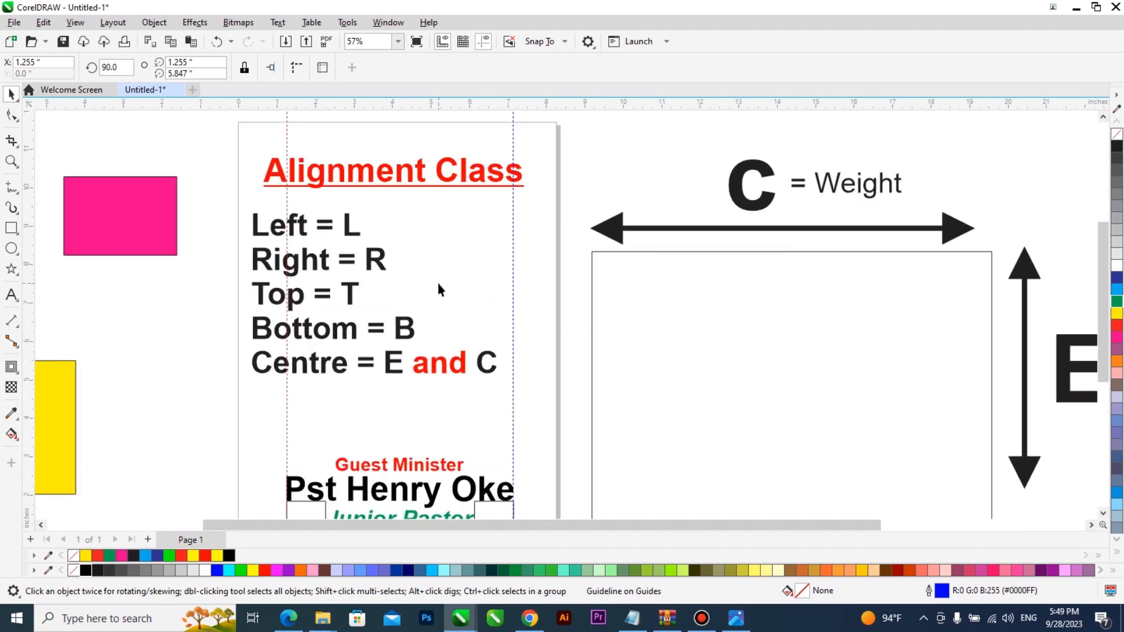
scroll(430, 293, down, 1)
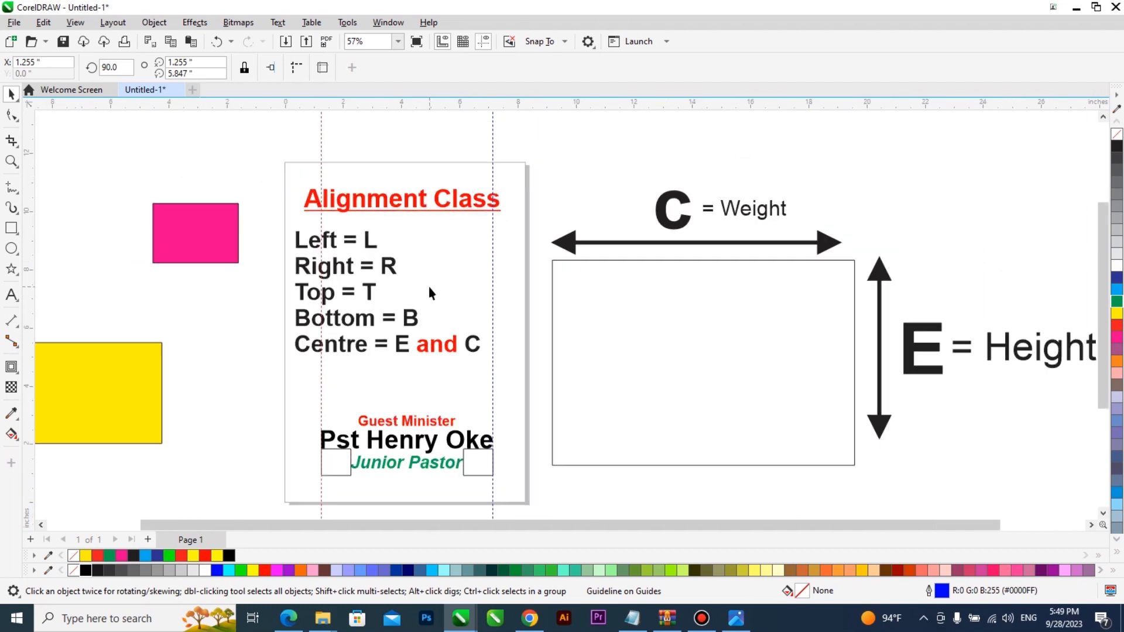
scroll(549, 331, down, 1)
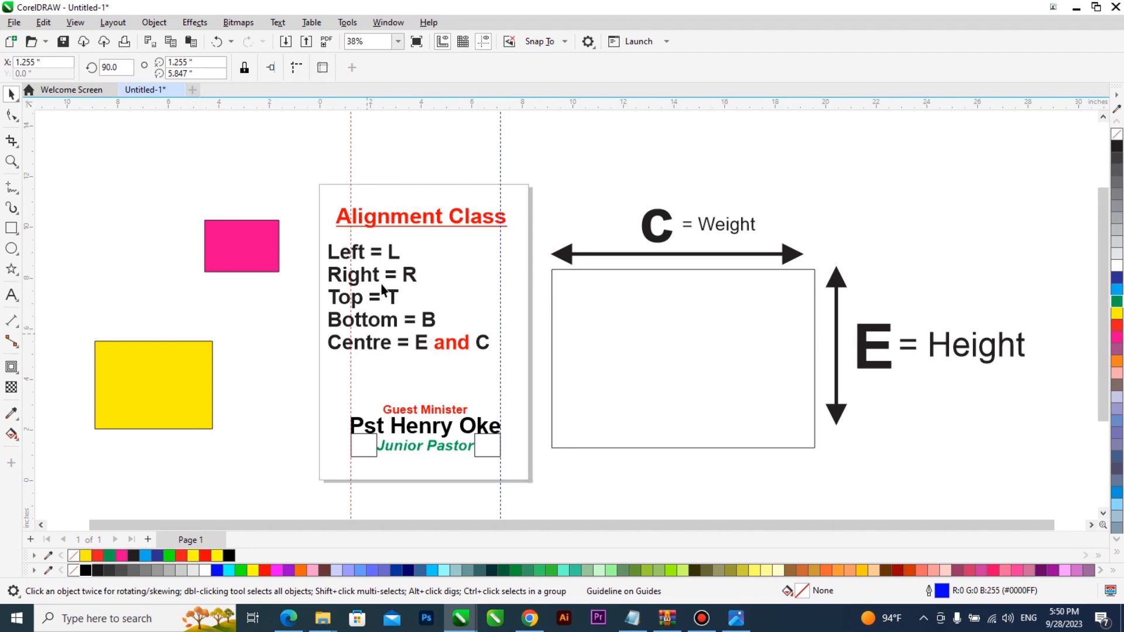
Step: Delete the square beside Junior Pastor and move the three-line block into the C/E rectangle
click(495, 448)
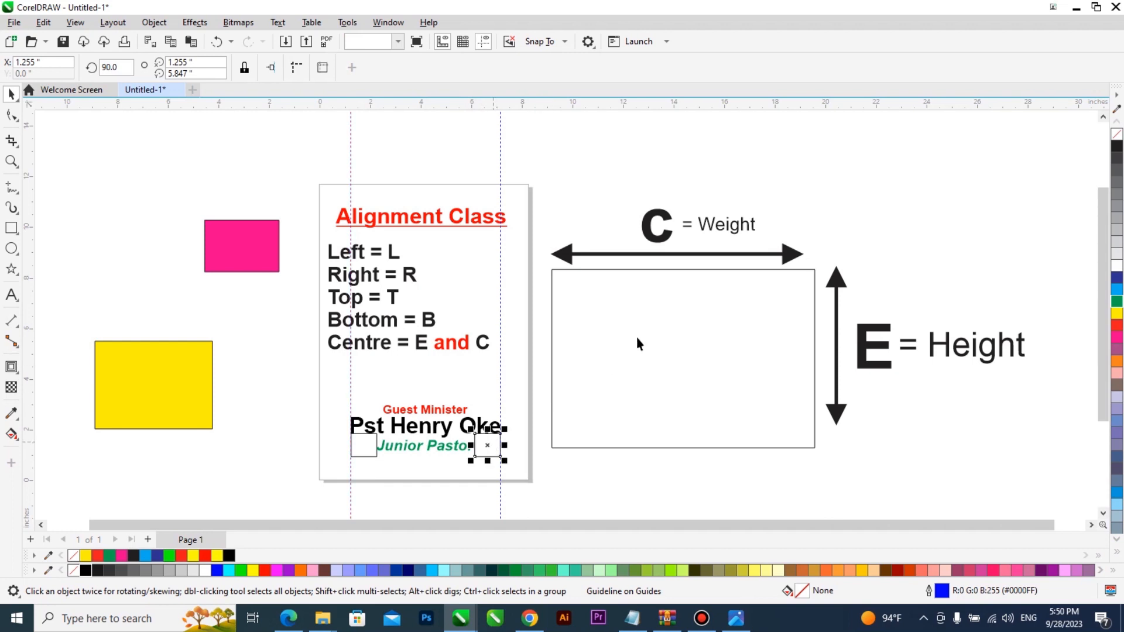
key(Delete)
drag(585, 478, 292, 377)
drag(426, 430, 803, 262)
Step: Resize the name block to fit the rectangle's upper right, then deselect it
drag(845, 331, 774, 309)
scroll(765, 301, up, 2)
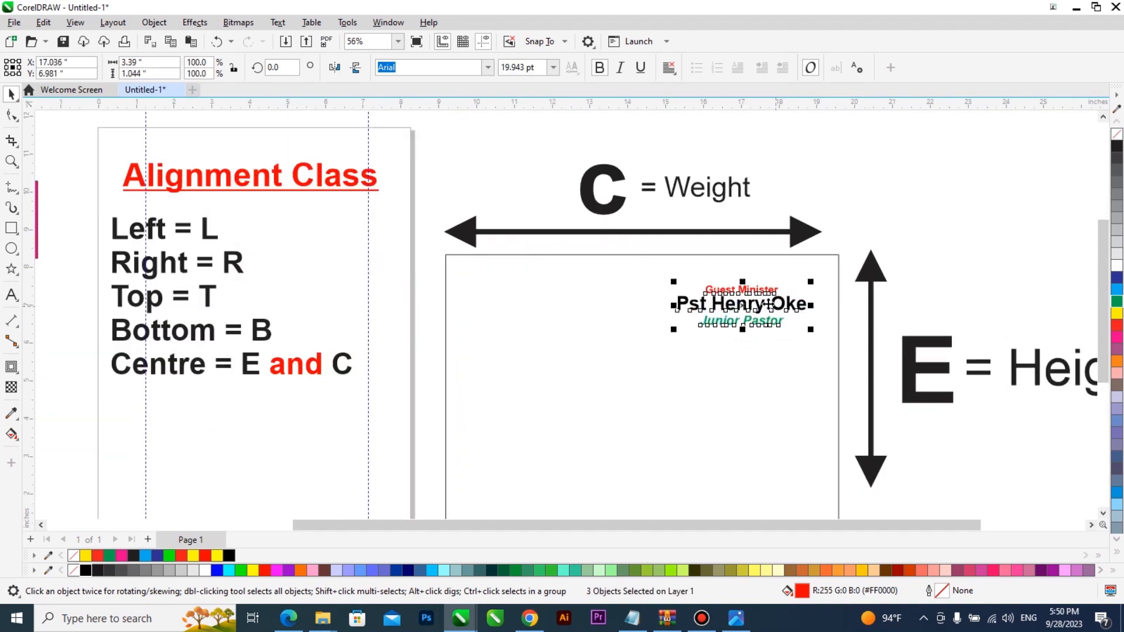
scroll(776, 311, down, 2)
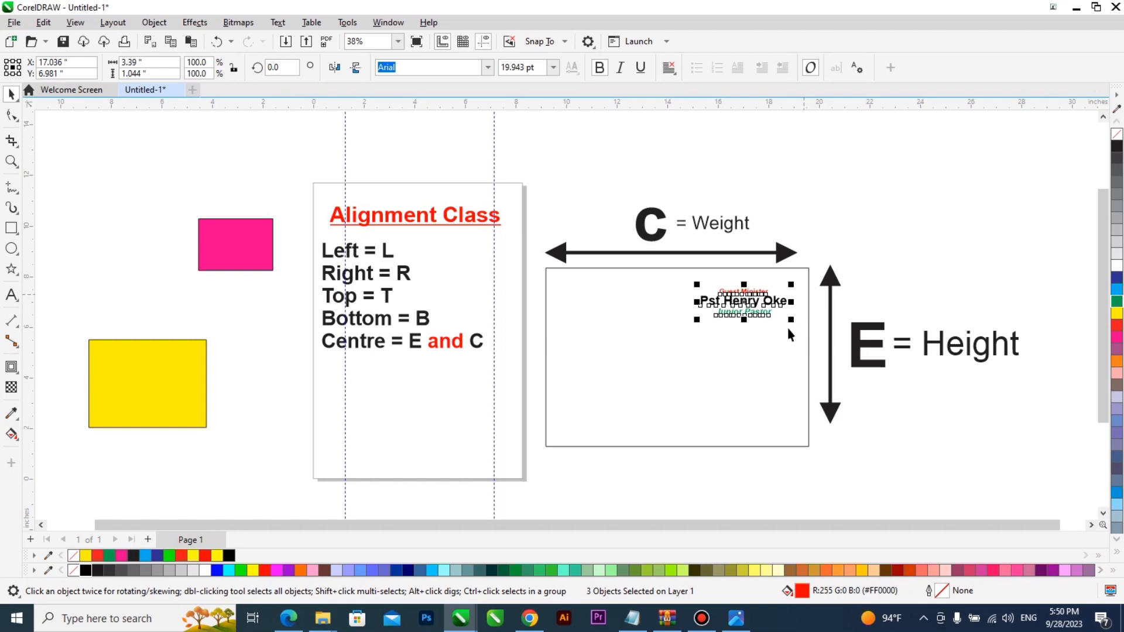
drag(698, 323, 689, 326)
scroll(737, 357, up, 1)
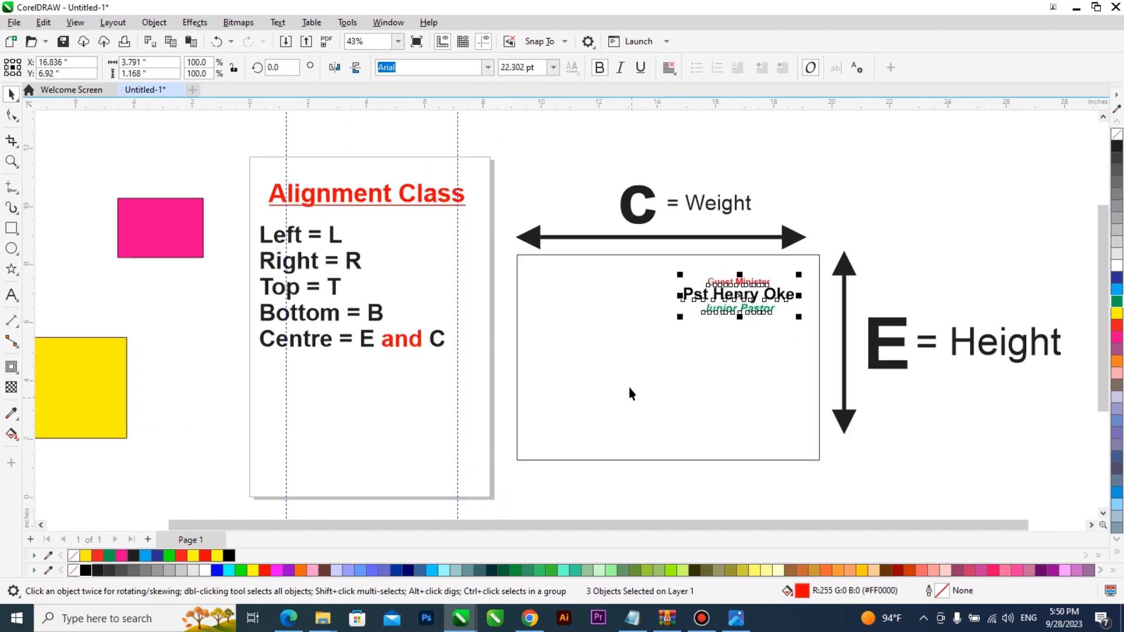
click(608, 472)
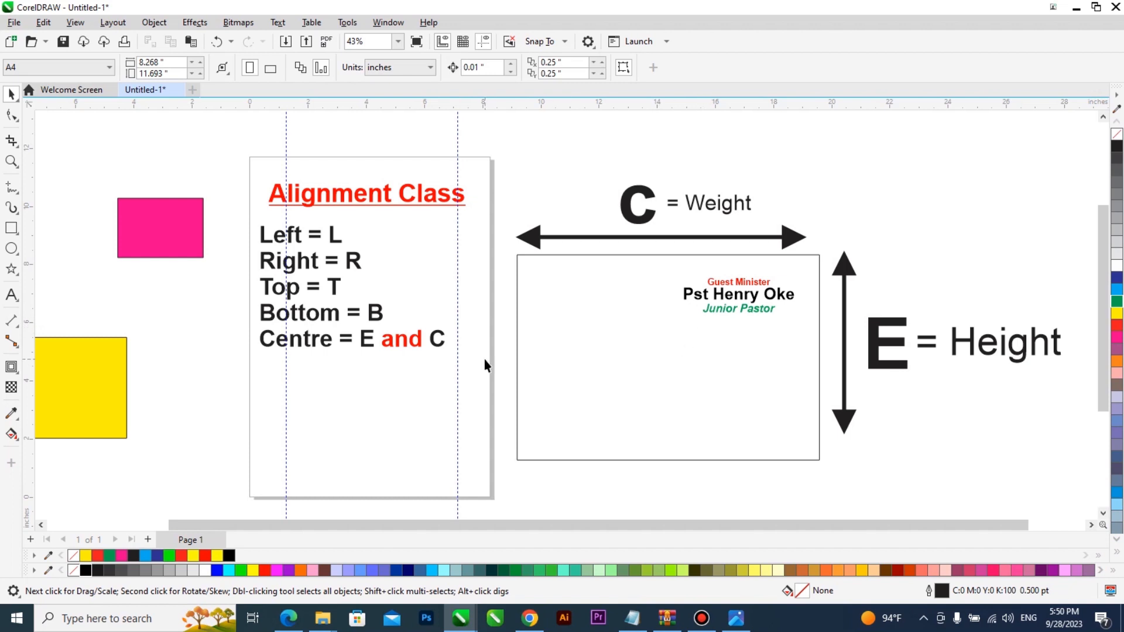
scroll(486, 360, down, 2)
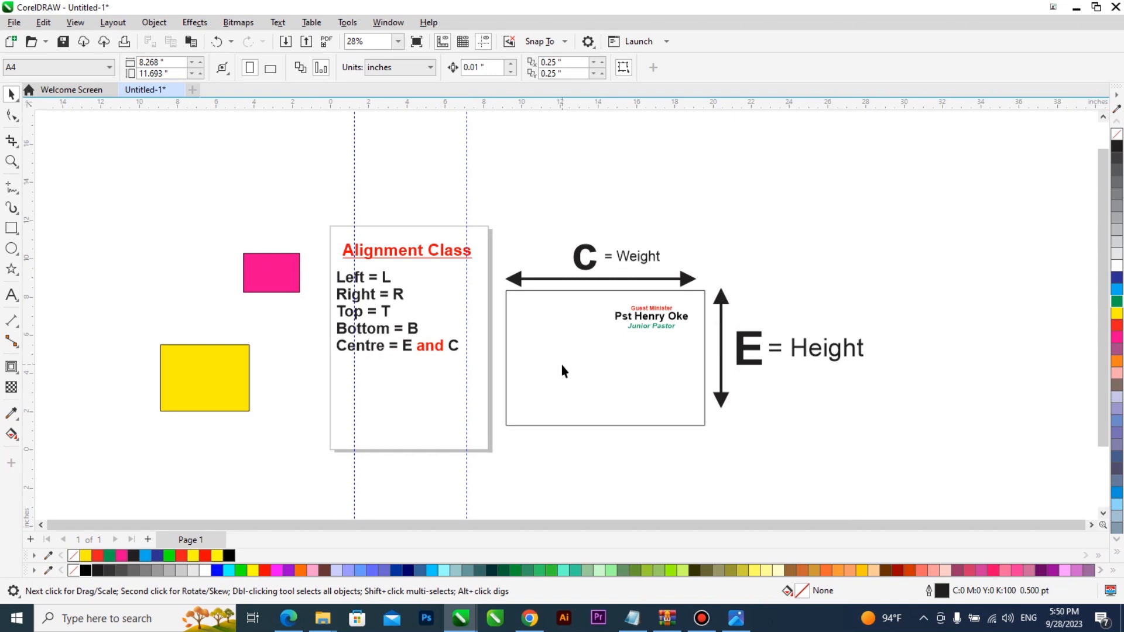